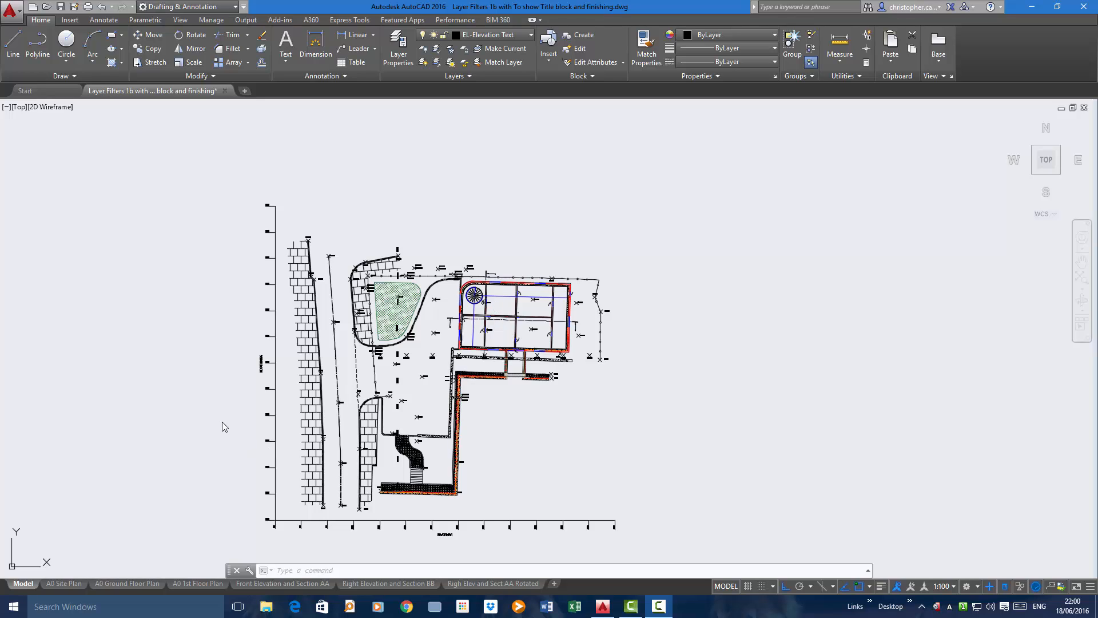
- Review the A0 Site Plan, A0 Ground Floor Plan, A0 1st Floor Plan and Front Elevation and Section AA layouts in turn
left_click(71, 581)
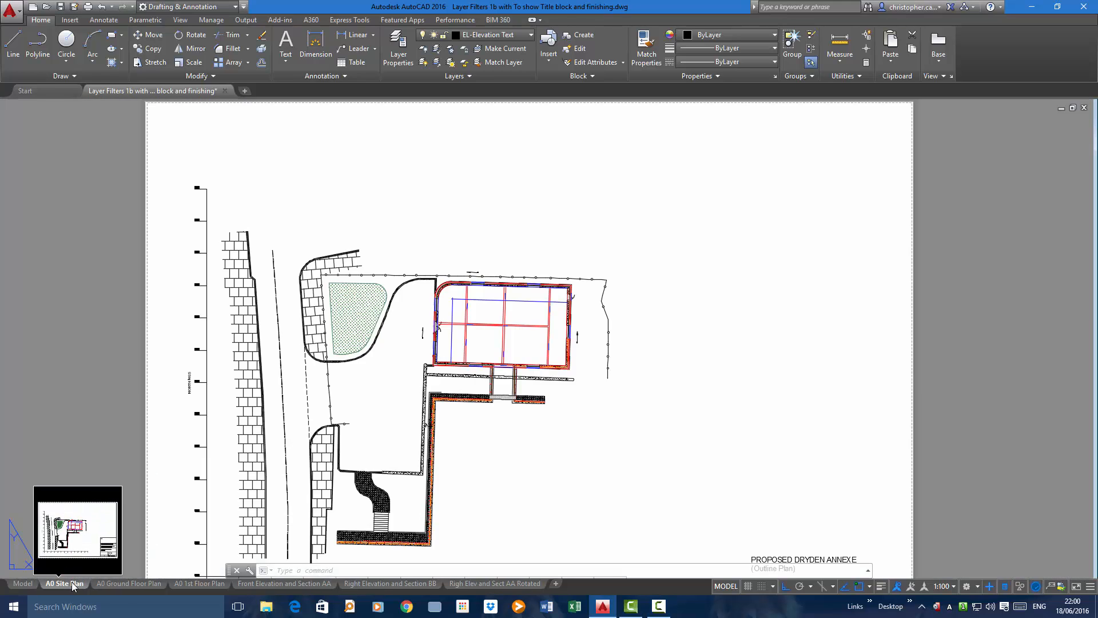
left_click(132, 582)
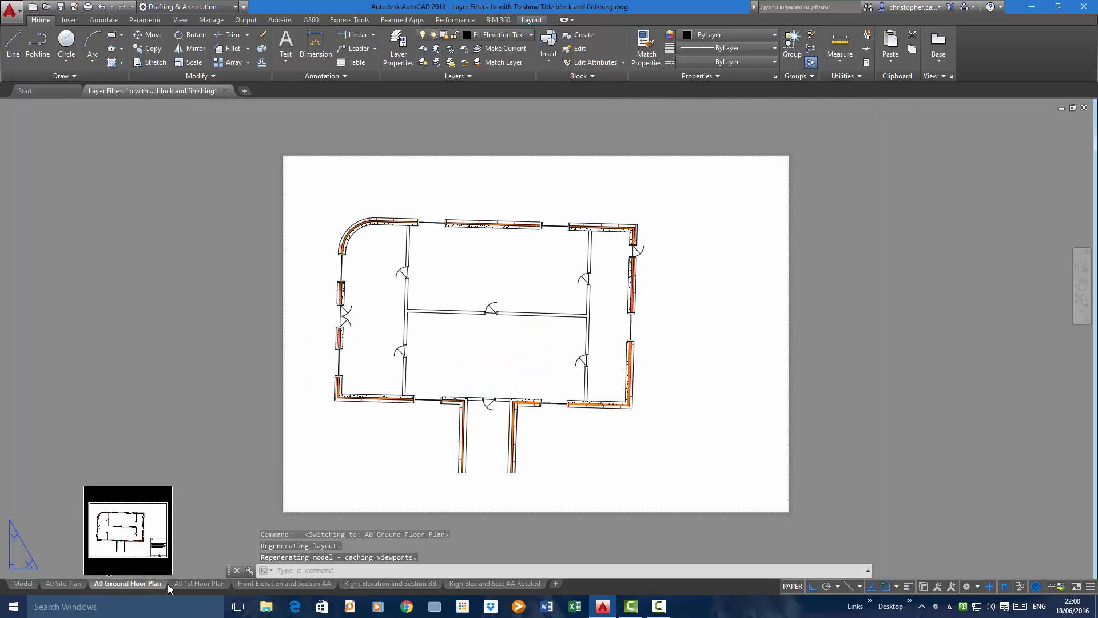
left_click(182, 584)
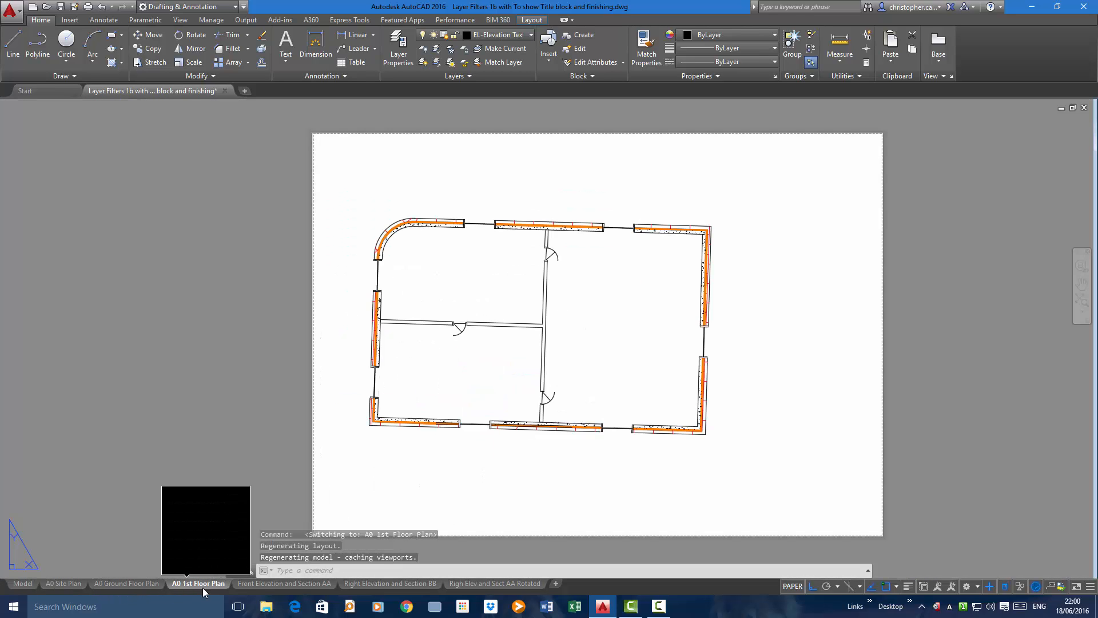
left_click(269, 588)
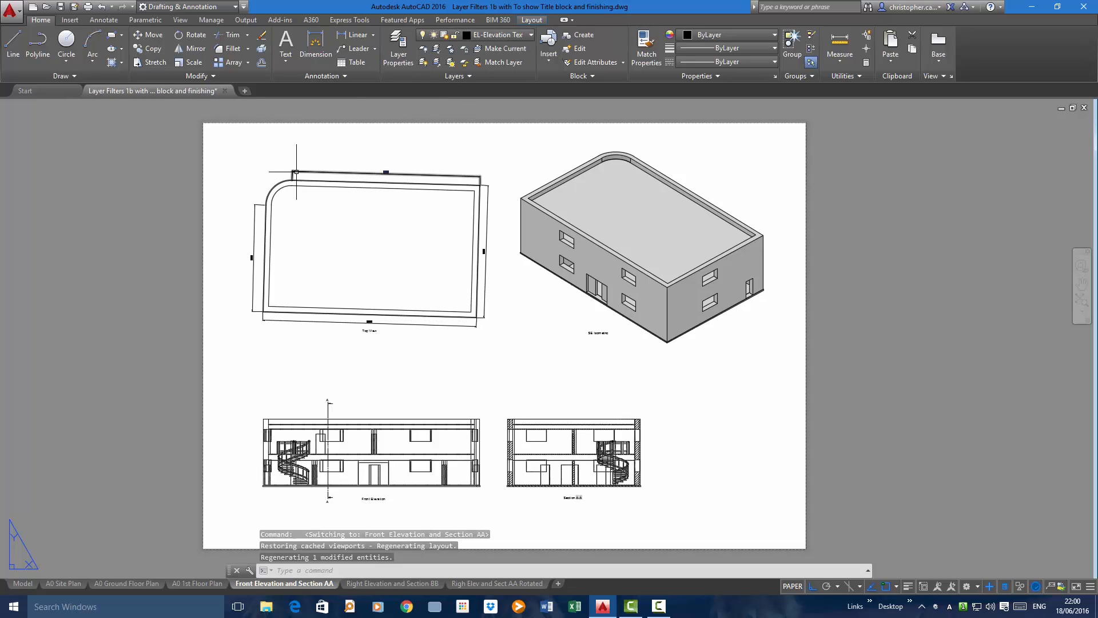
- Check the base view sources and the drafting standard's projection type options, leaving the settings as they are
left_click(527, 21)
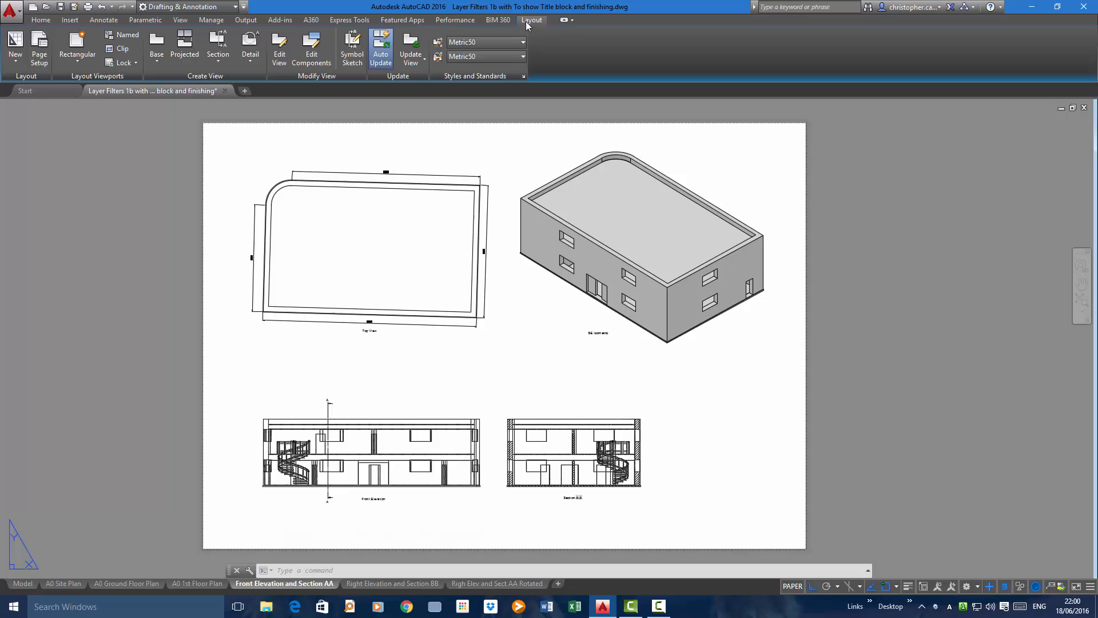
left_click(156, 55)
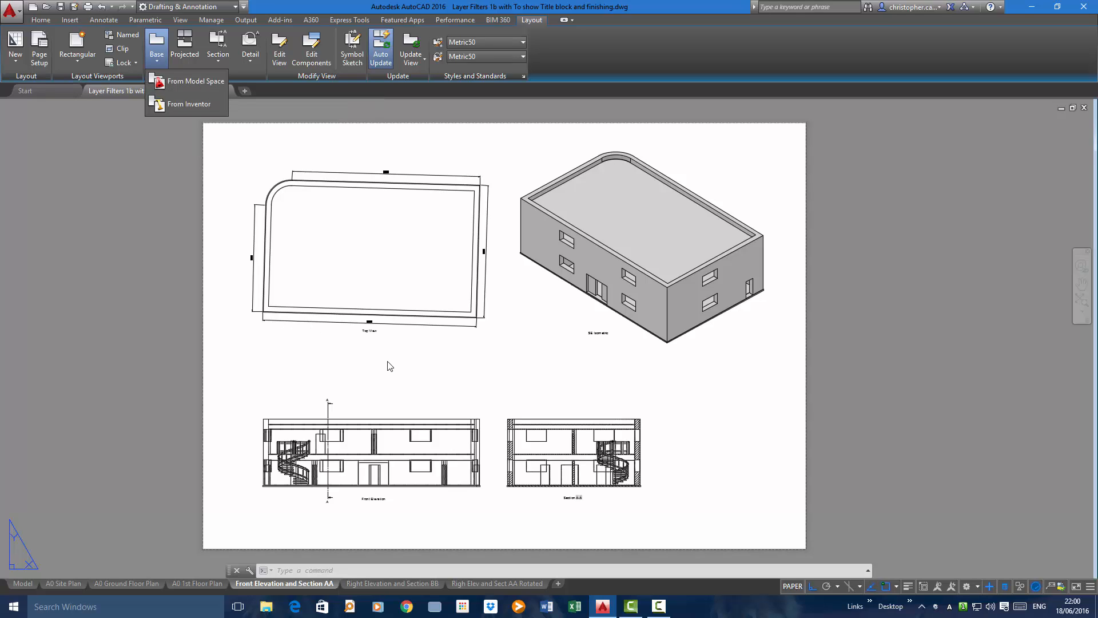
left_click(522, 76)
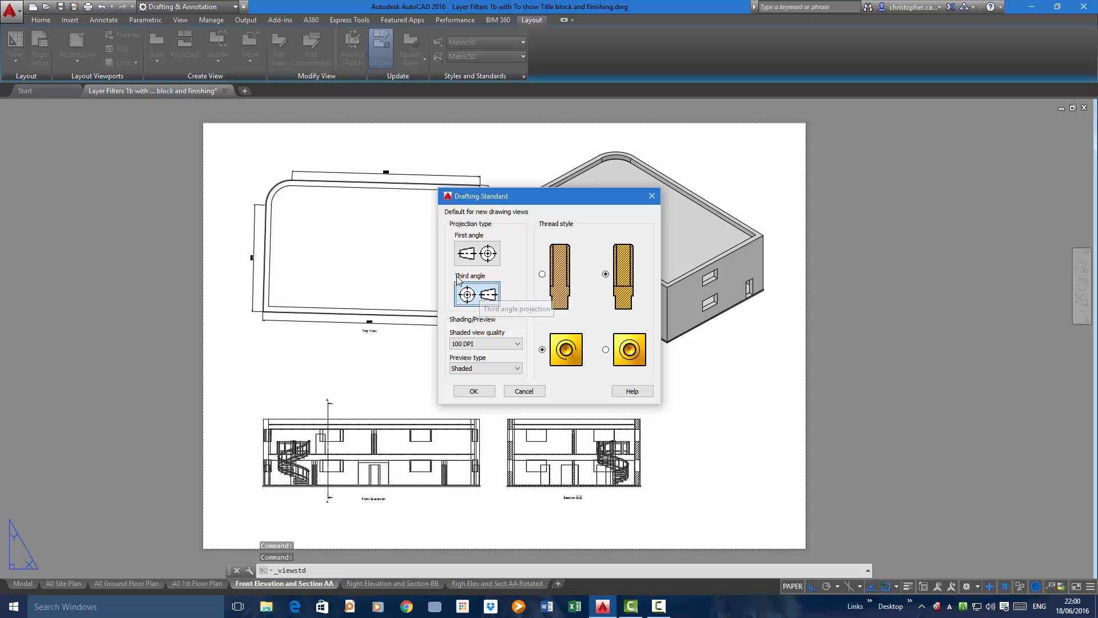
left_click(525, 392)
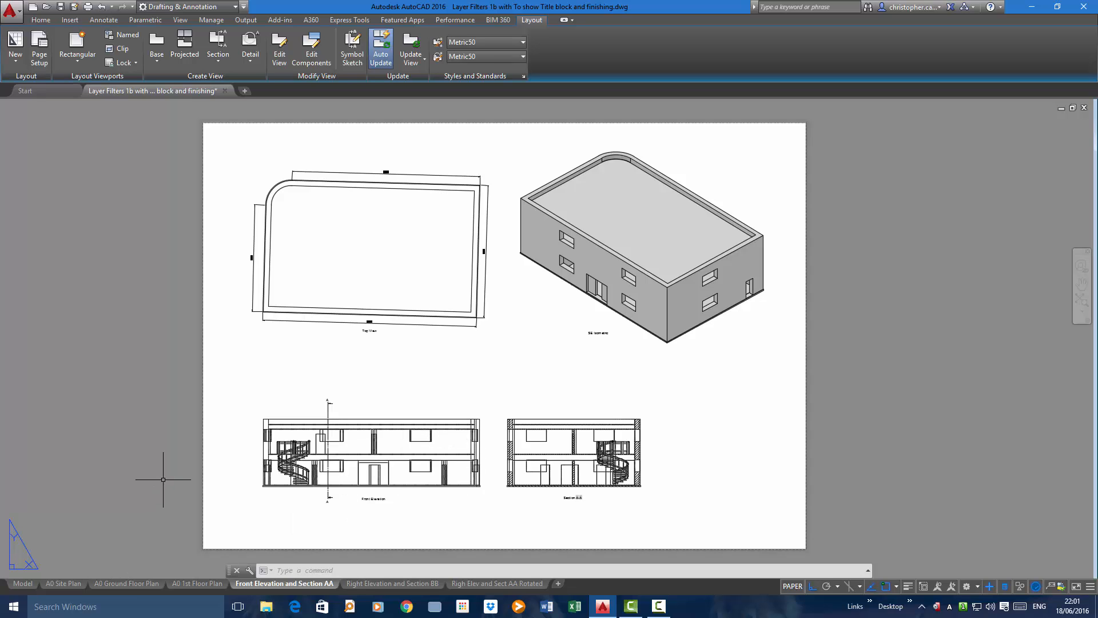
- Review the A0 Ground Floor Plan and A0 Site Plan layouts, return to model space and preview the floor plan layouts
left_click(129, 584)
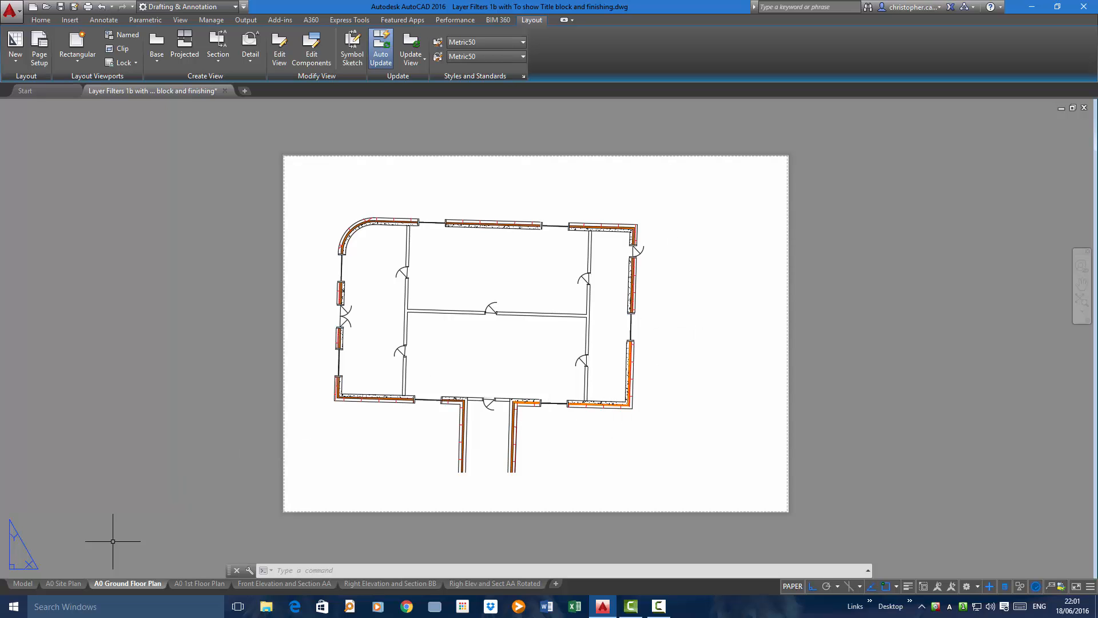
left_click(67, 584)
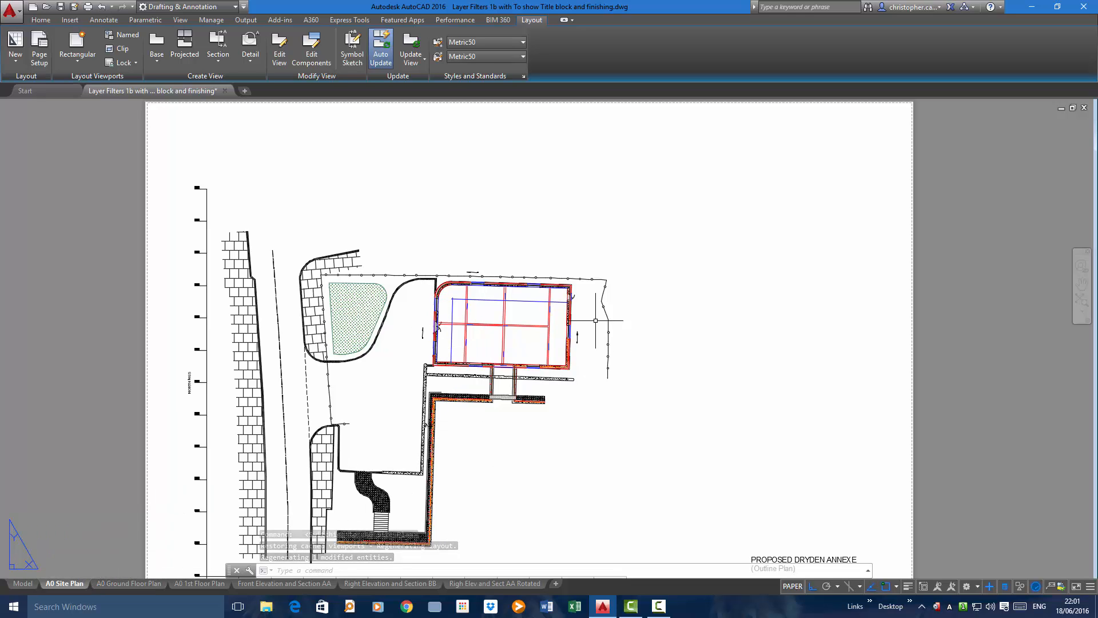
left_click(23, 583)
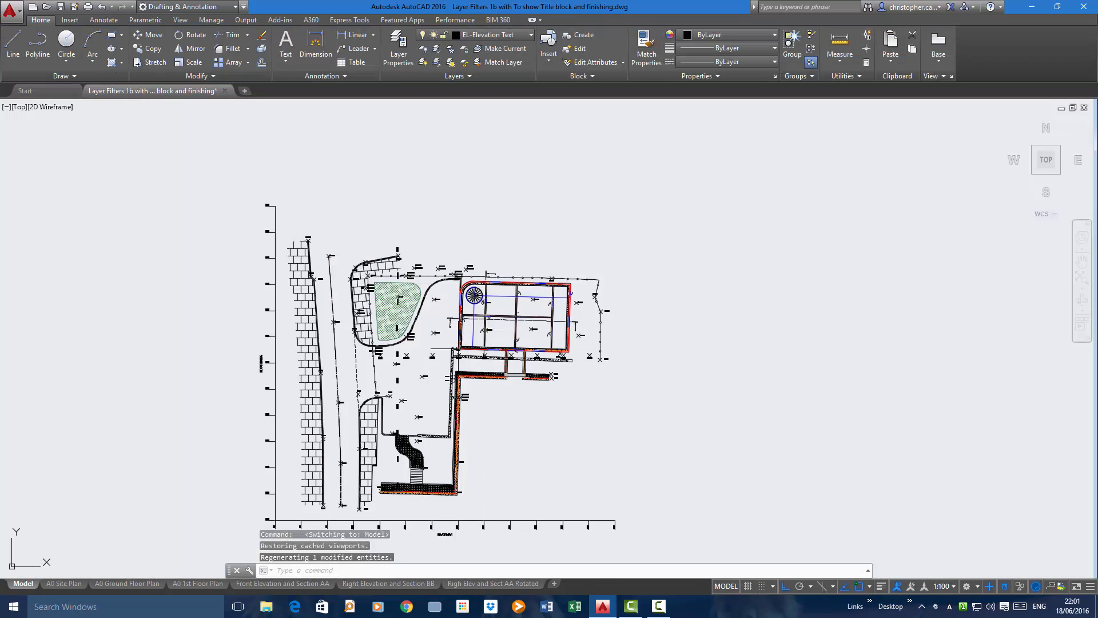
mouse_move(140, 585)
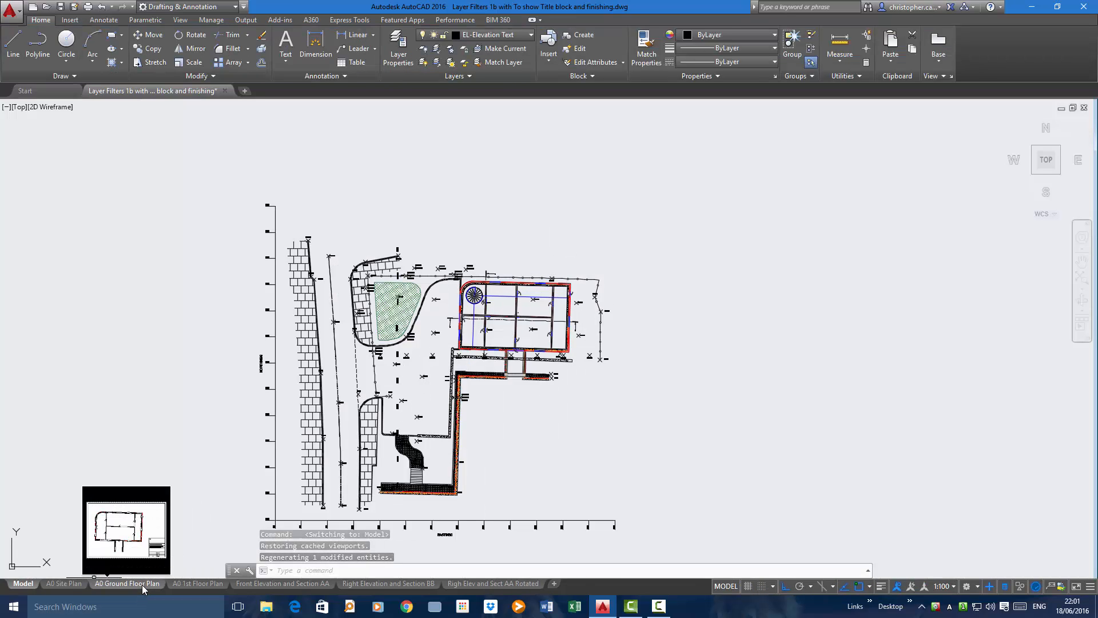
mouse_move(190, 582)
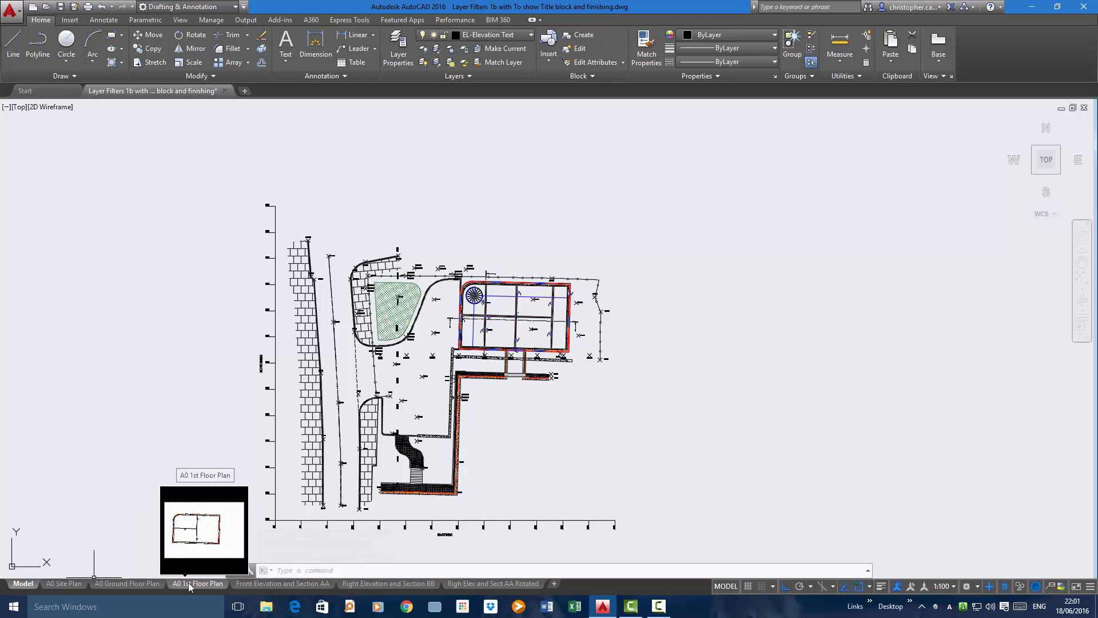
- Restore the viewport frame on the A0 Ground Floor Plan layout and activate model space inside that viewport
left_click(150, 585)
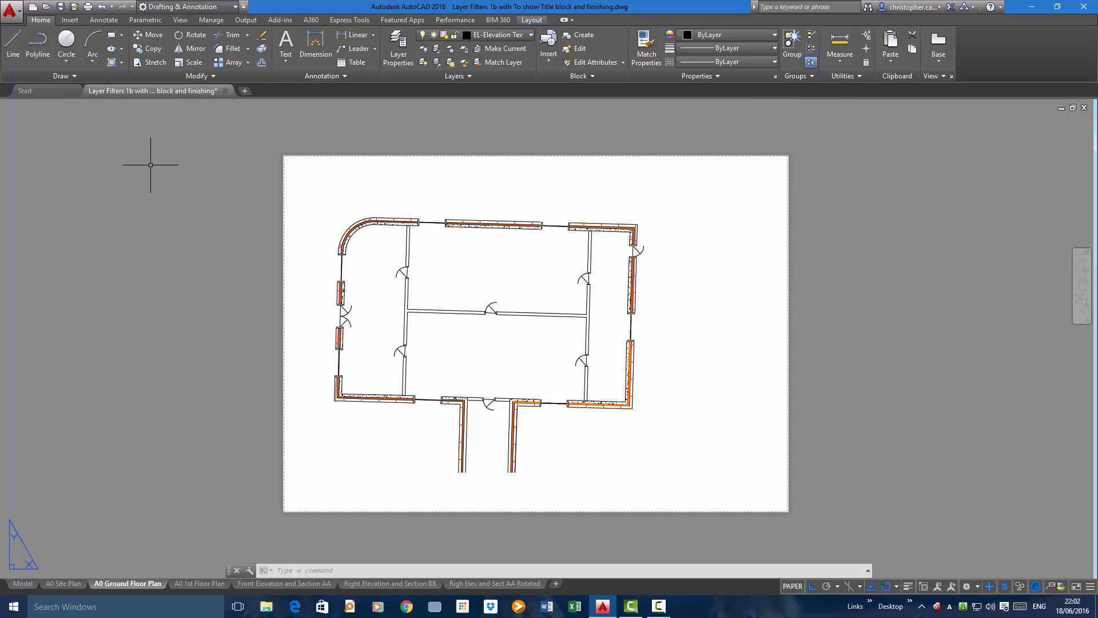
key("ctrl+z")
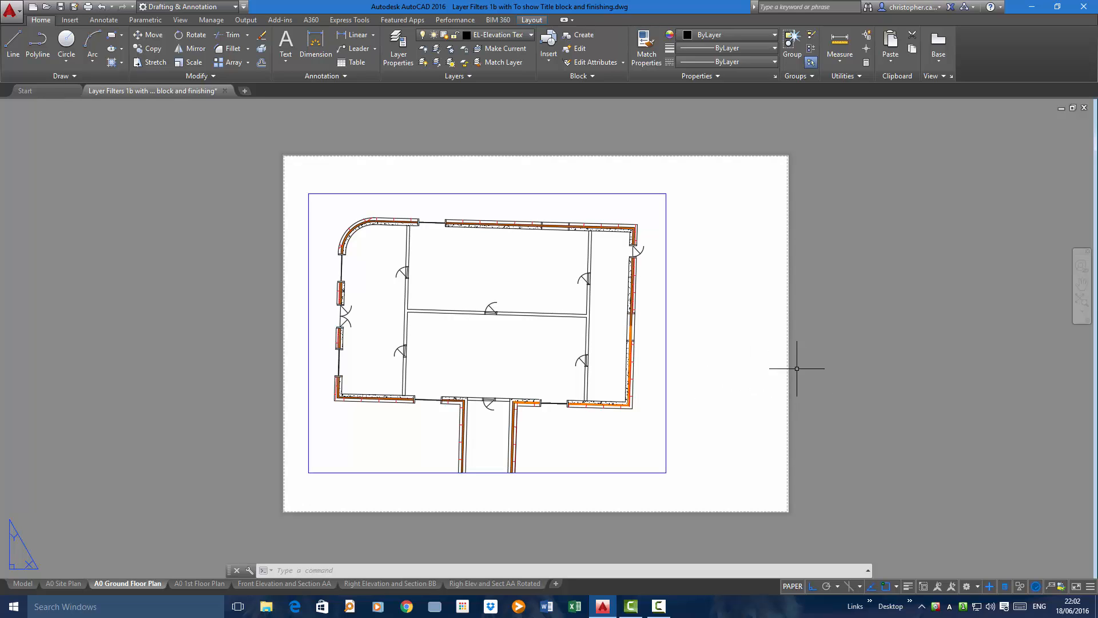
left_click(524, 247)
double_click(524, 247)
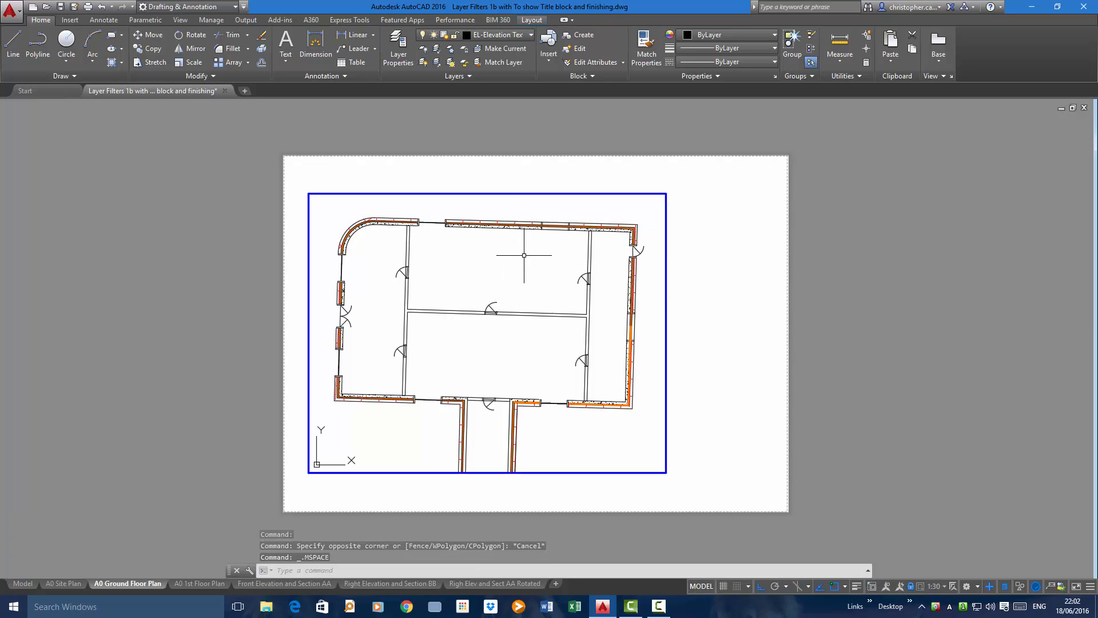
- Select the external walls with a crossing window, examine which object types are included, and clear the selection
left_click(518, 245)
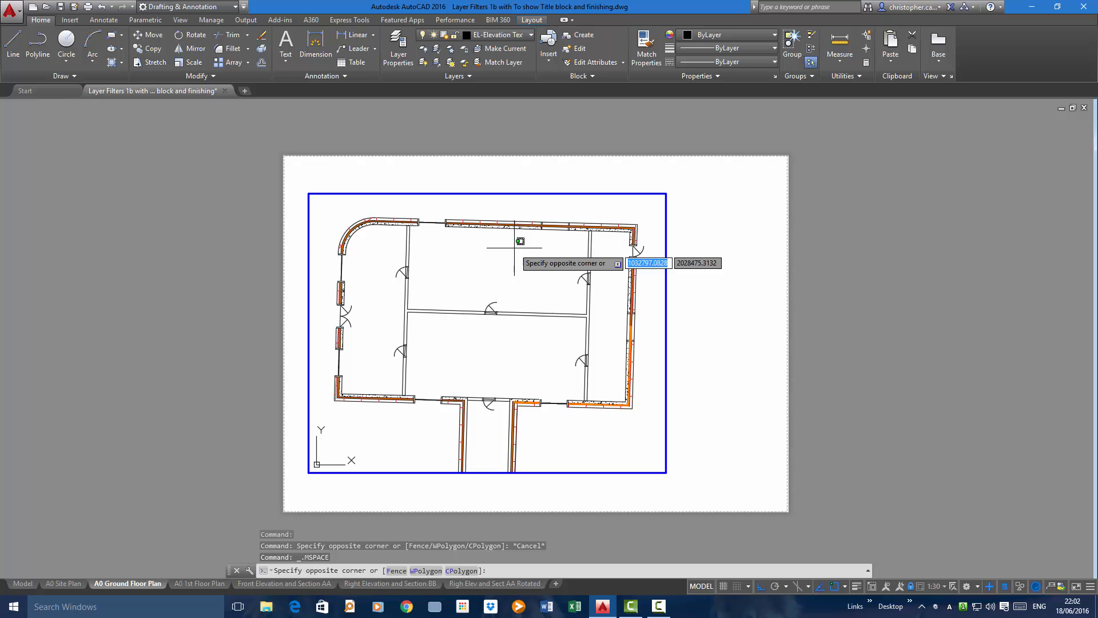
left_click(494, 223)
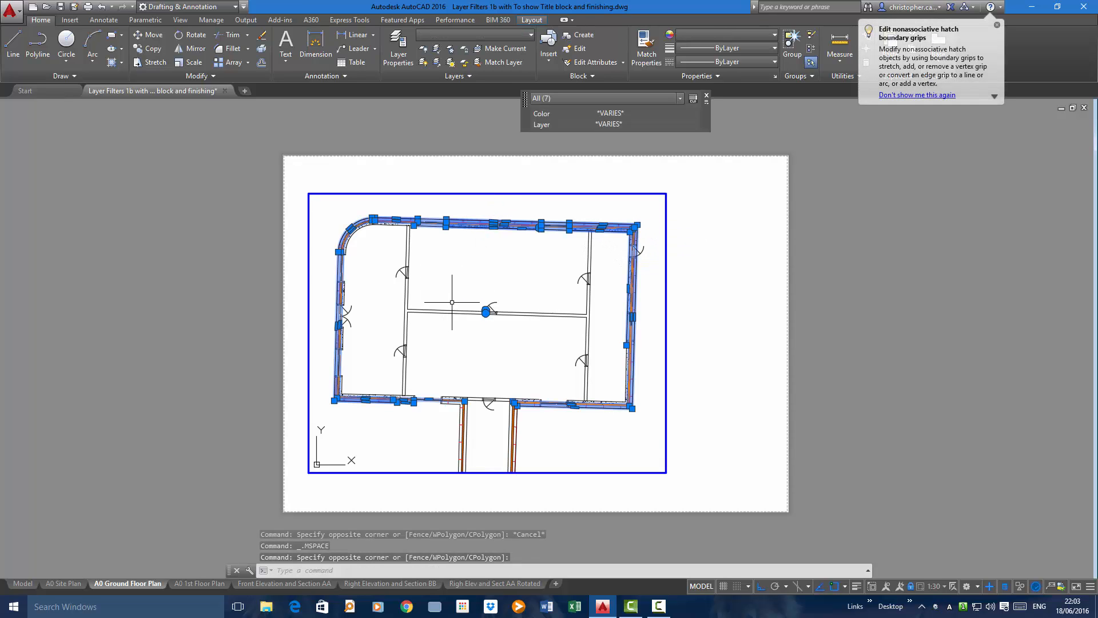
left_click(646, 97)
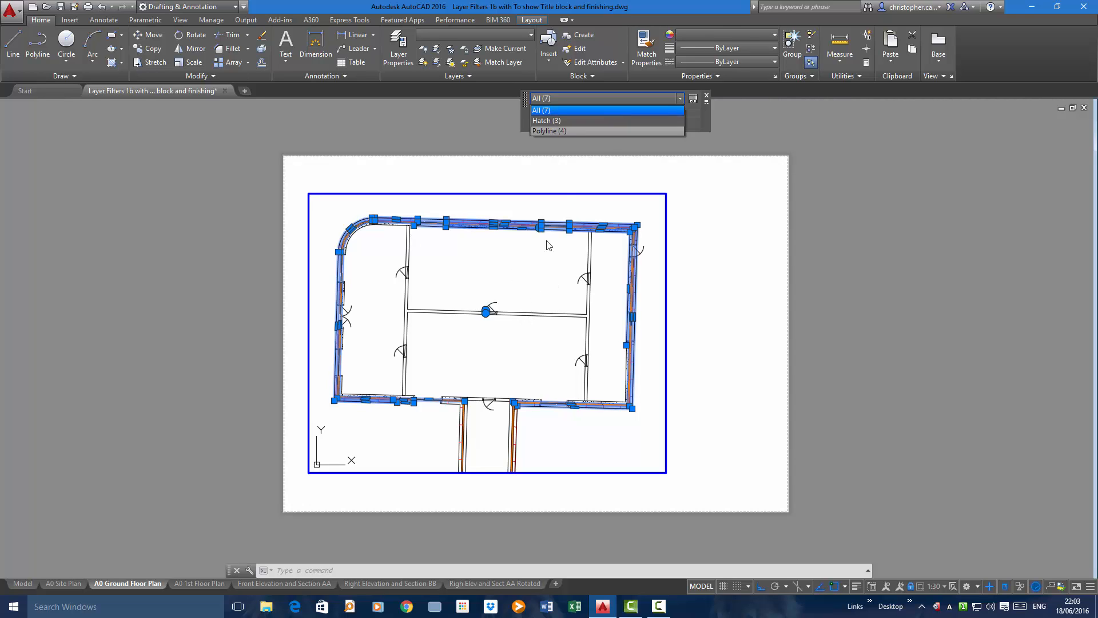
left_click(475, 266)
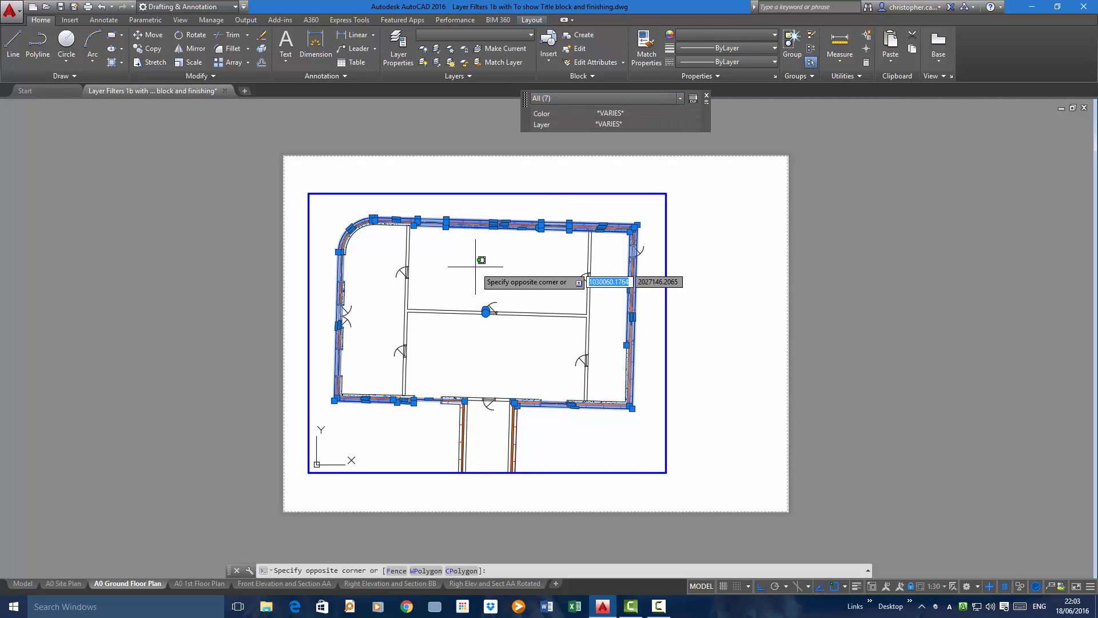
key("Escape")
key("Escape")
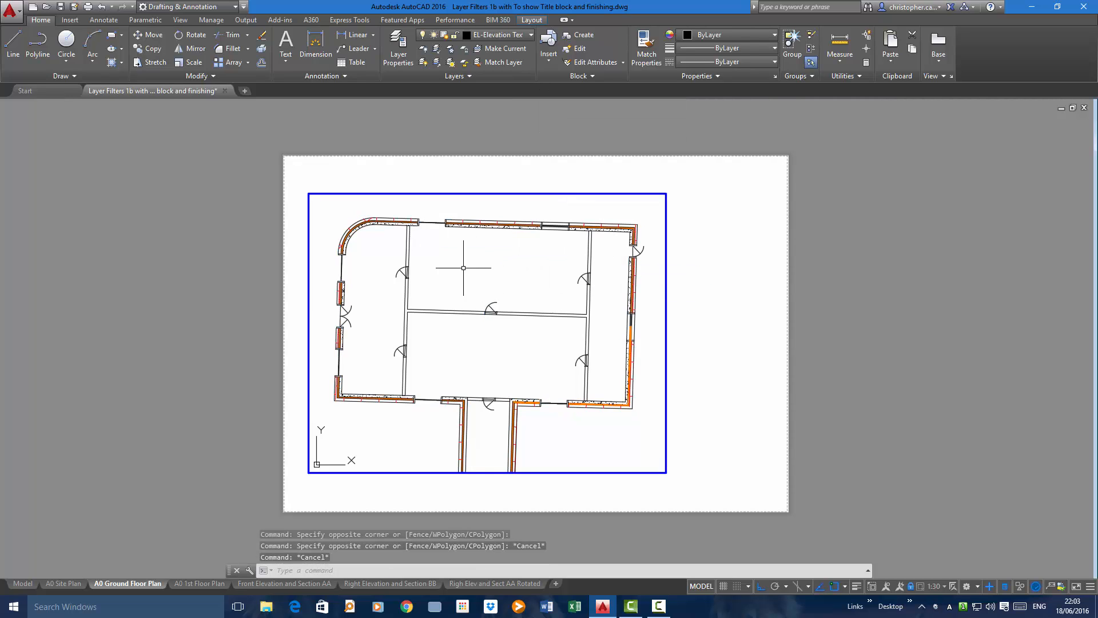
- Select the internal walls and a door with a crossing window, examine their layer and object types, and clear the selection
left_click(431, 338)
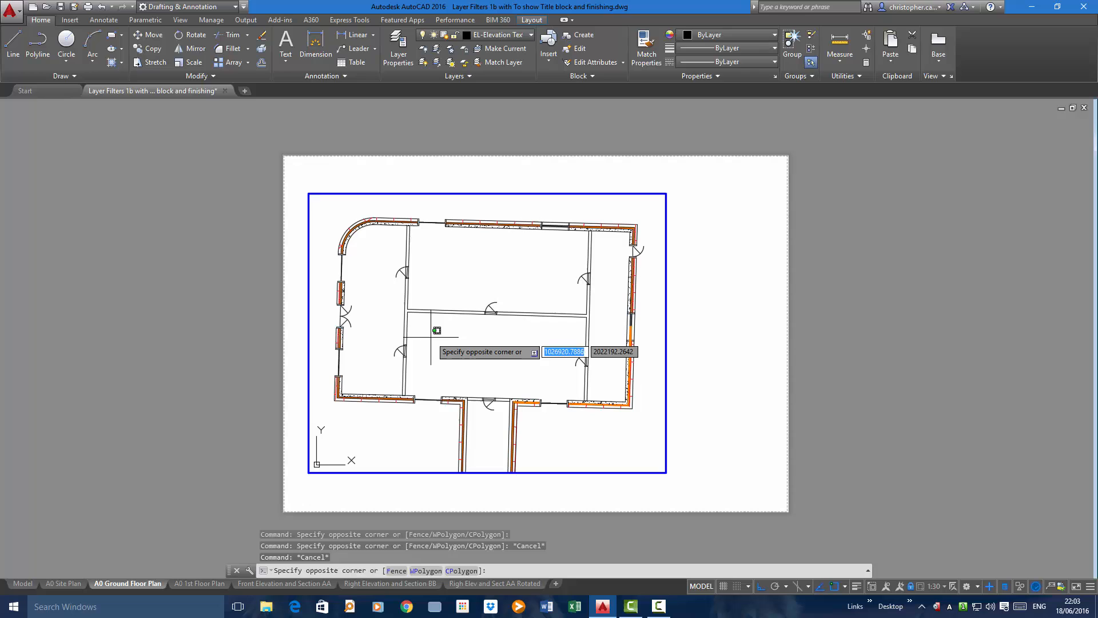
left_click(383, 268)
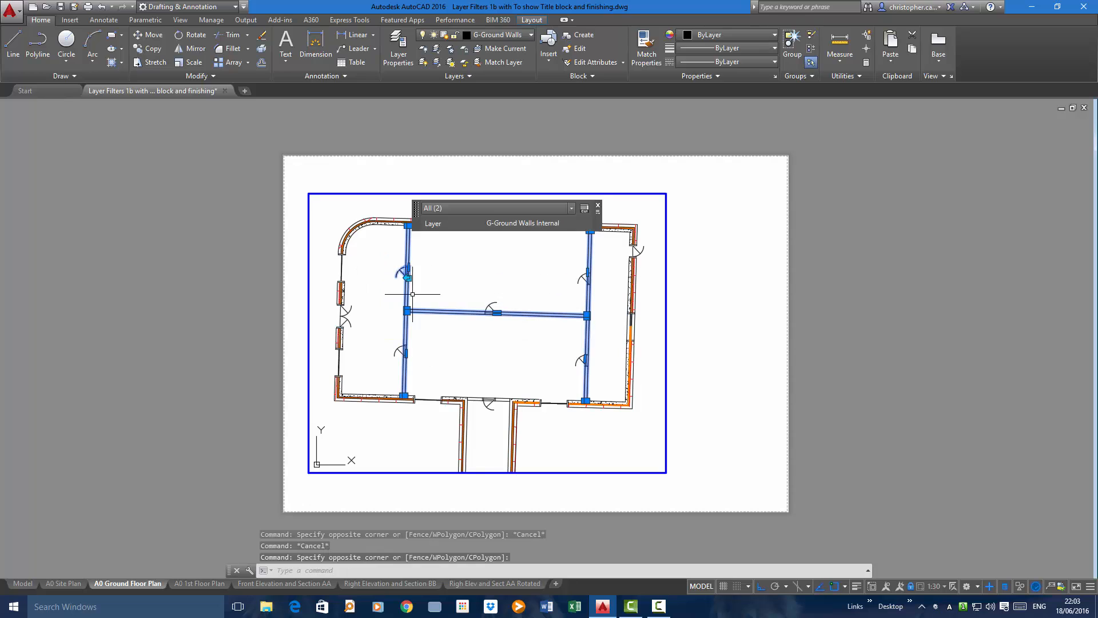
left_click(496, 208)
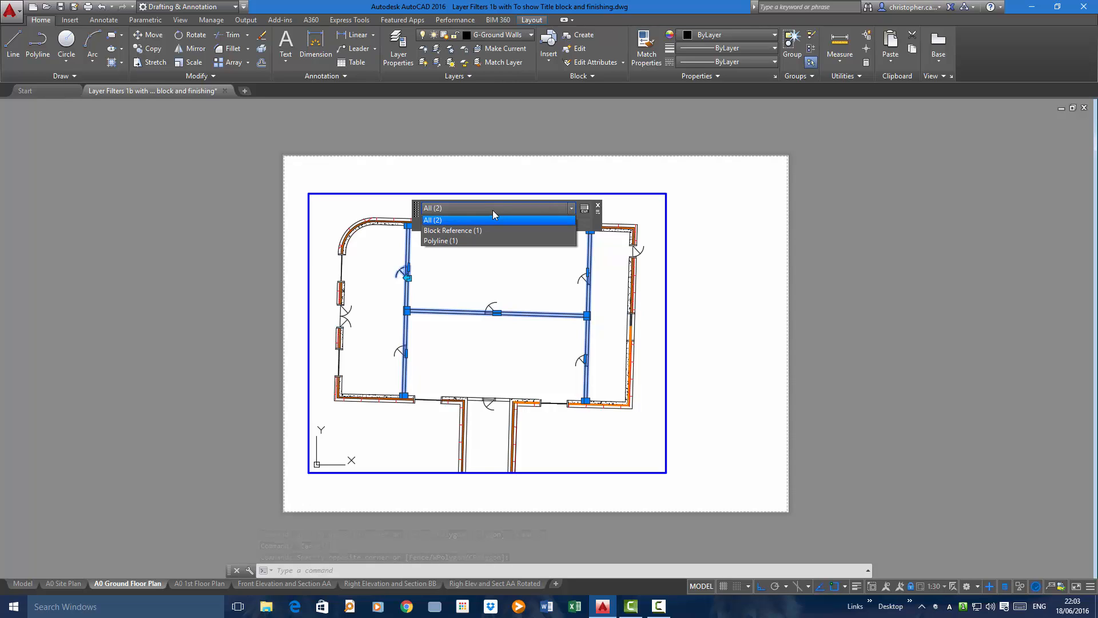
left_click(479, 242)
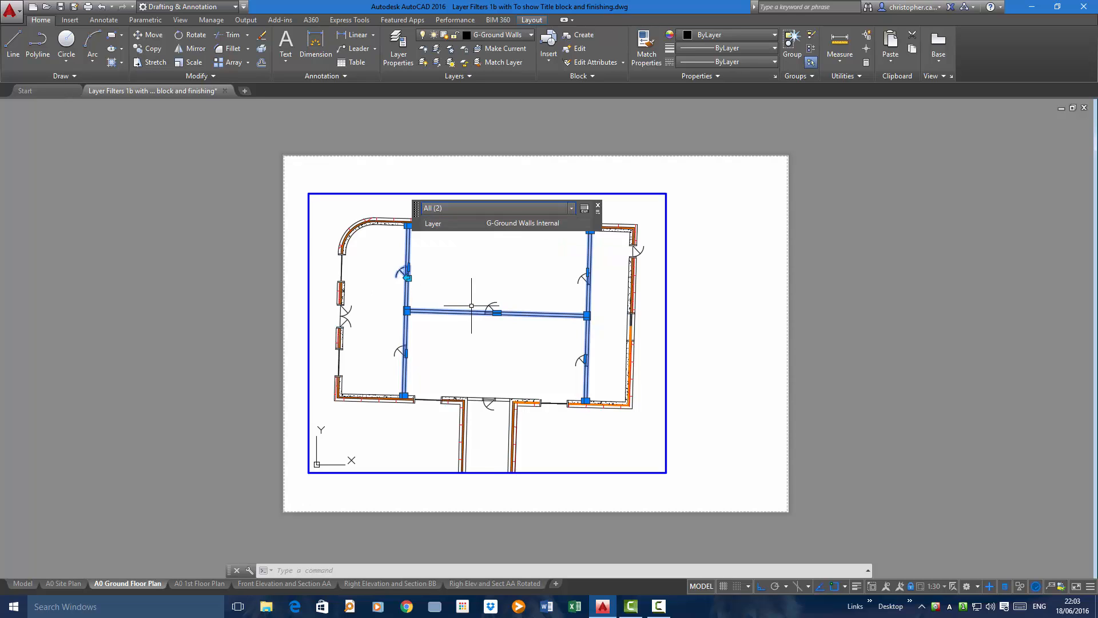
key("Escape")
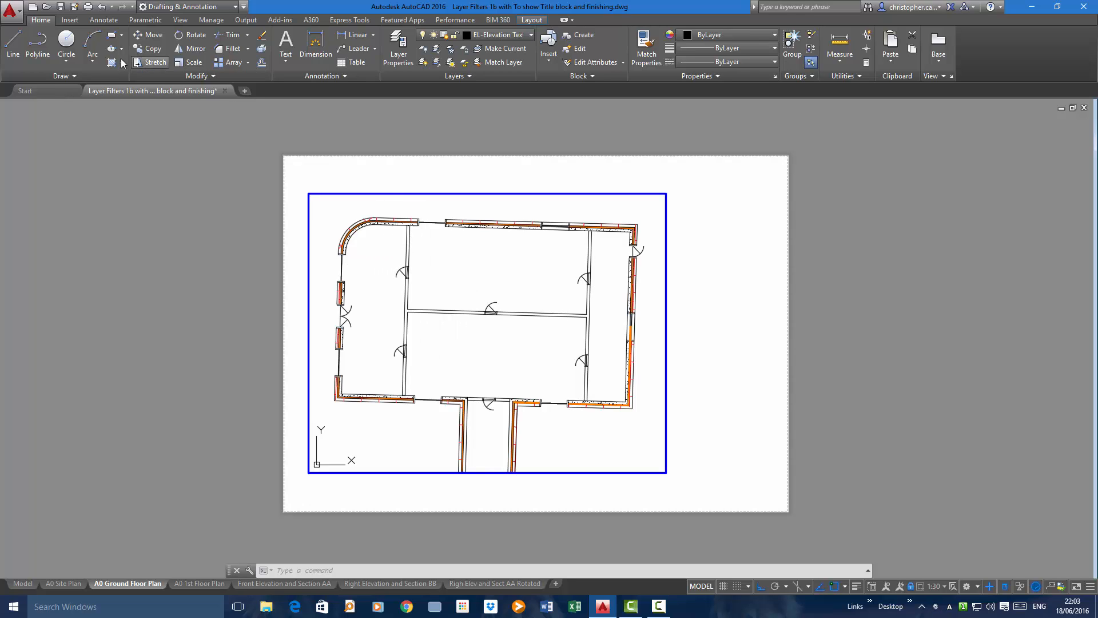
- Set the angle precision in the drawing units to 0.00000000
left_click(9, 11)
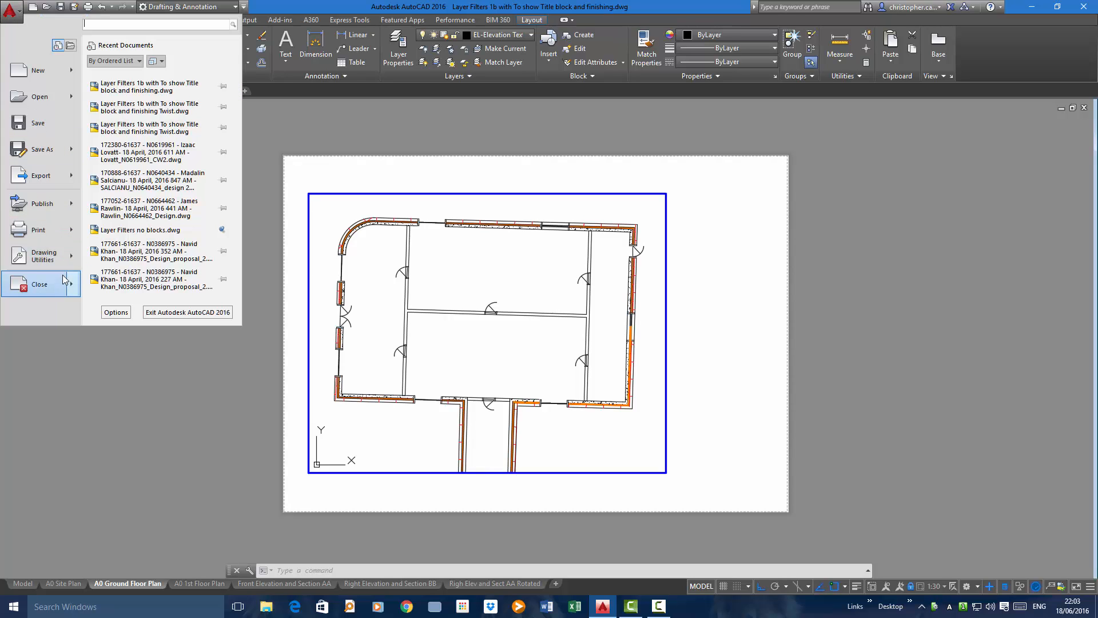
mouse_move(27, 258)
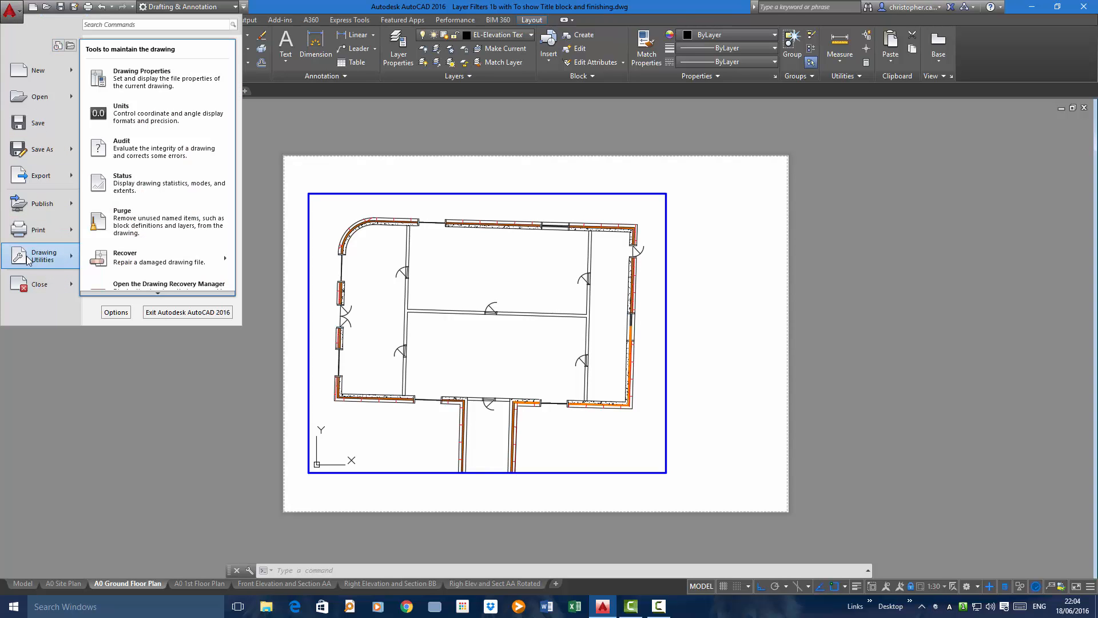
left_click(134, 116)
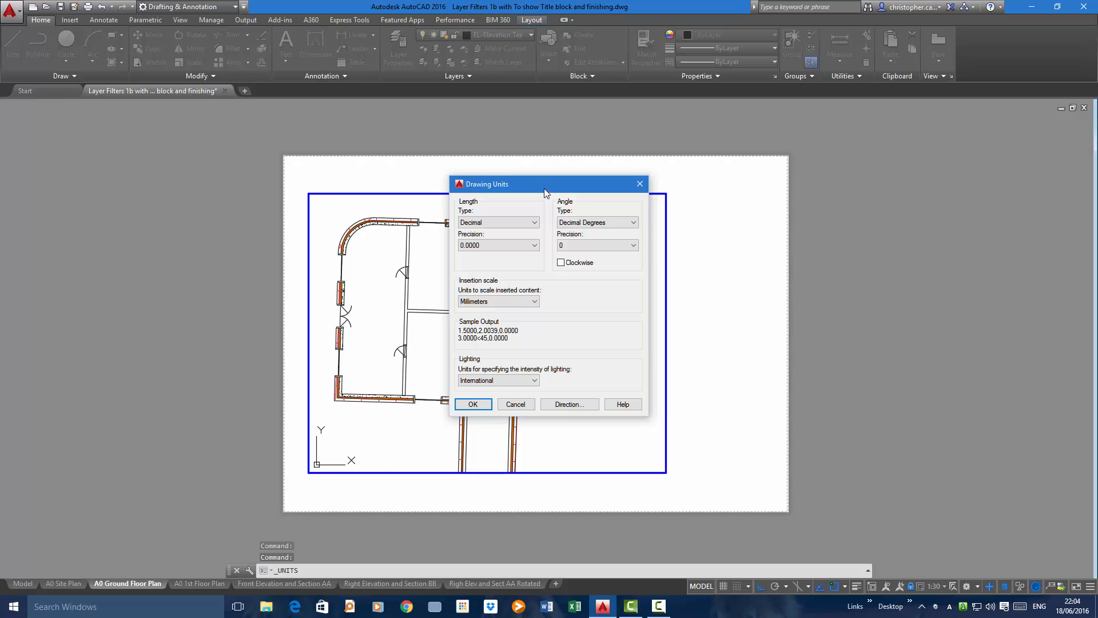
mouse_move(543, 187)
left_mouse_down()
mouse_move(410, 230)
mouse_move(299, 231)
left_mouse_up()
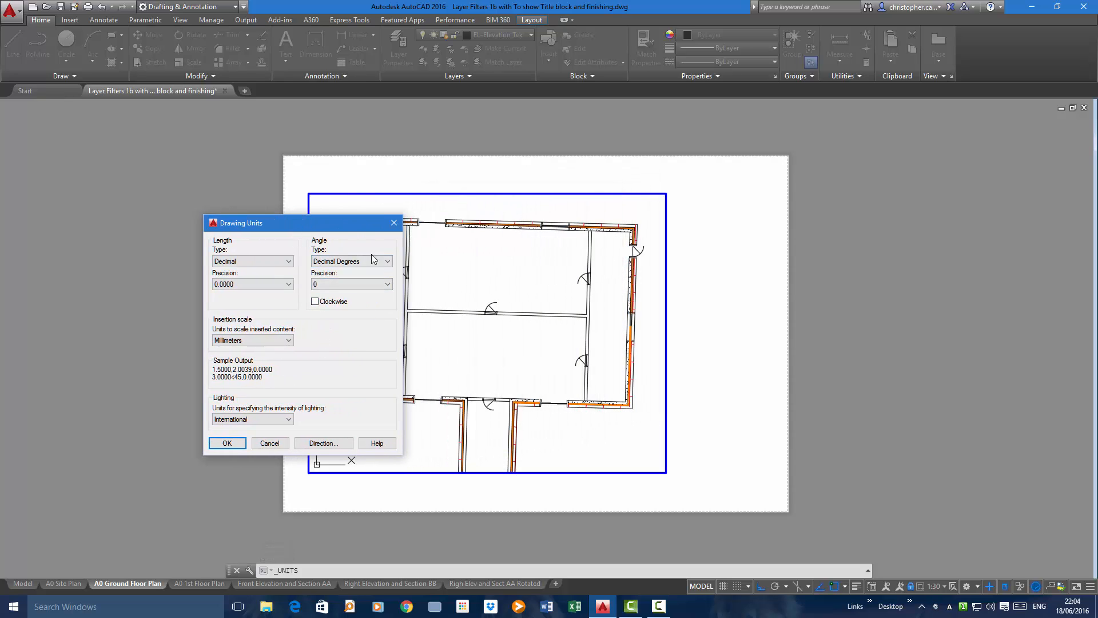
left_click(384, 285)
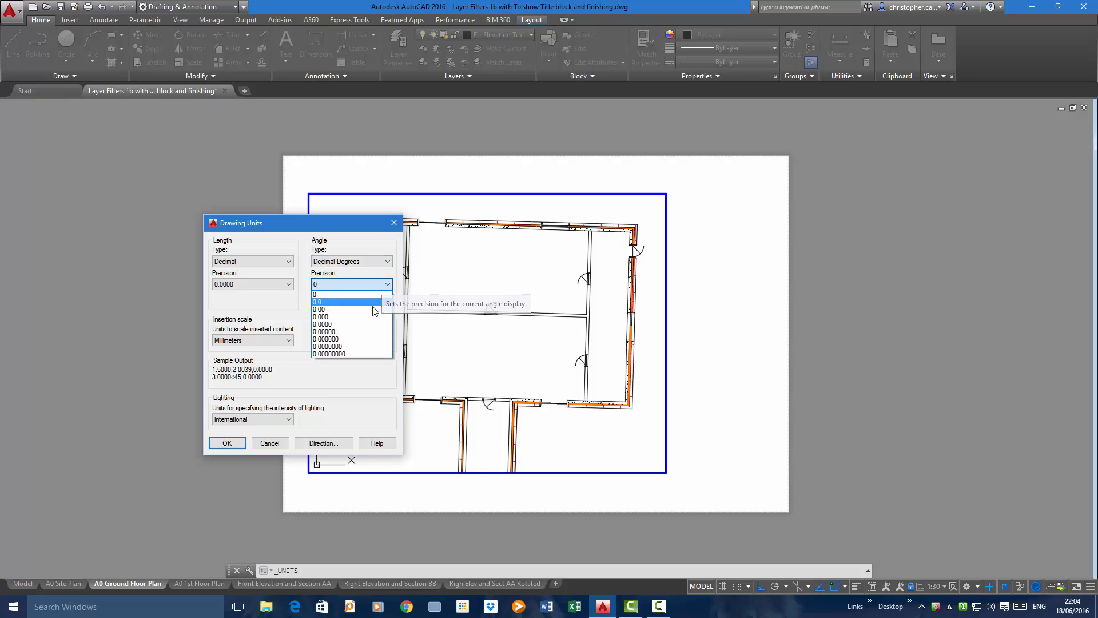
left_click(345, 355)
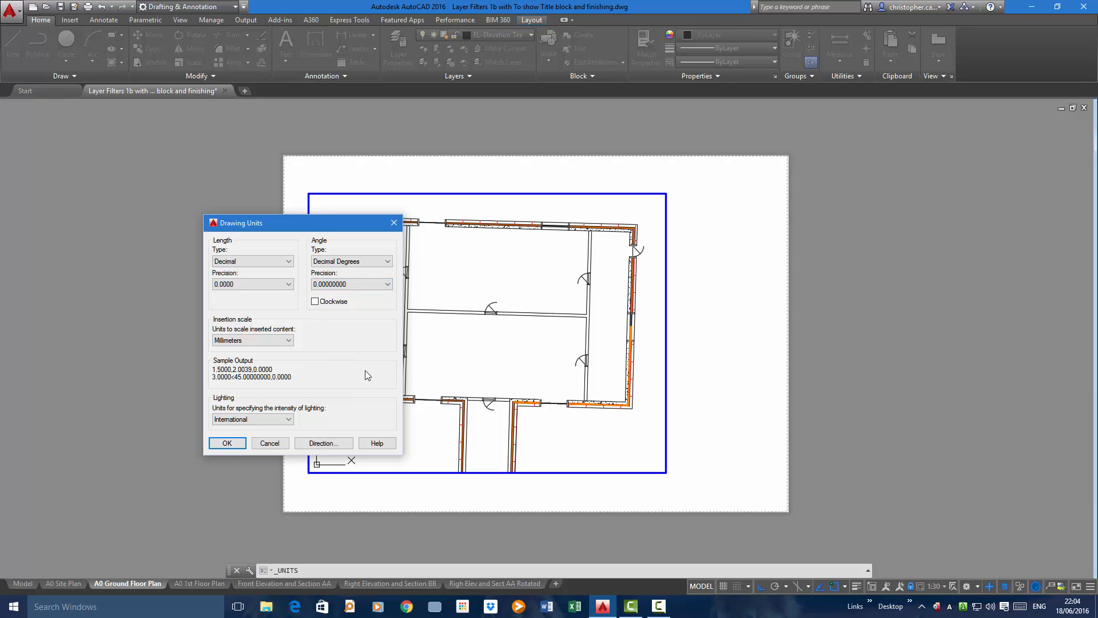
left_click(227, 443)
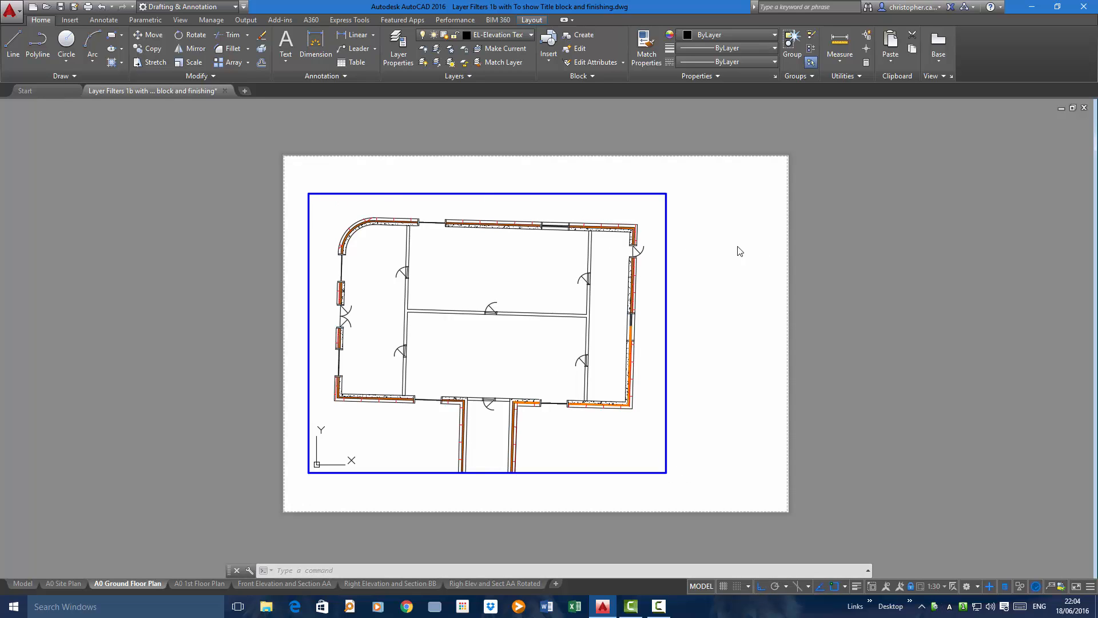
- Thaw the Construction layer globally and in the current viewport
left_click(508, 36)
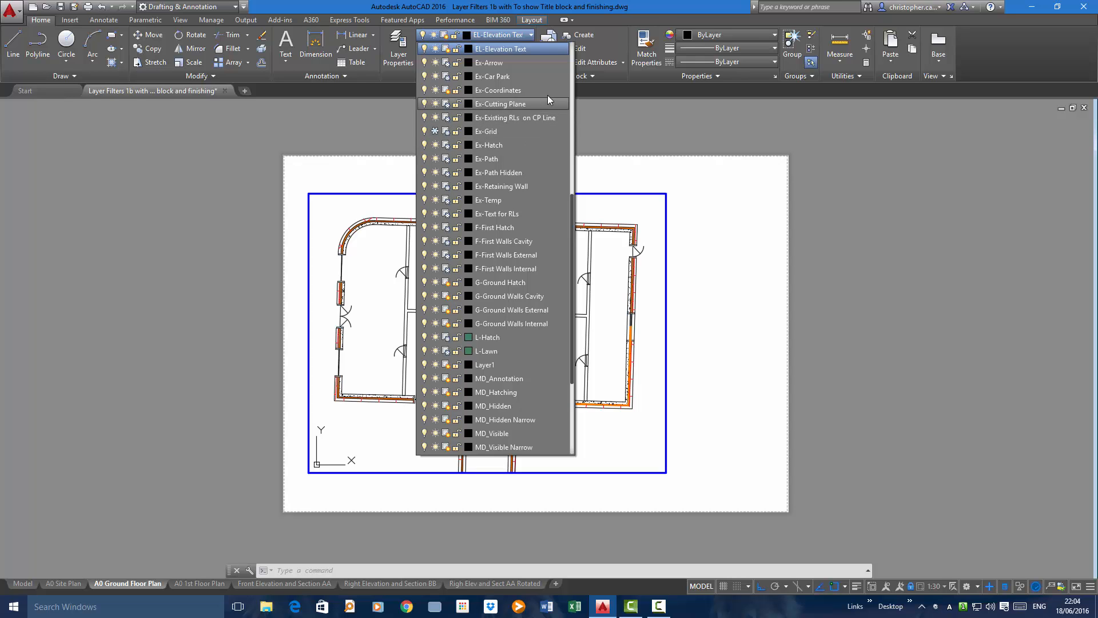
scroll(533, 115, "up", 6)
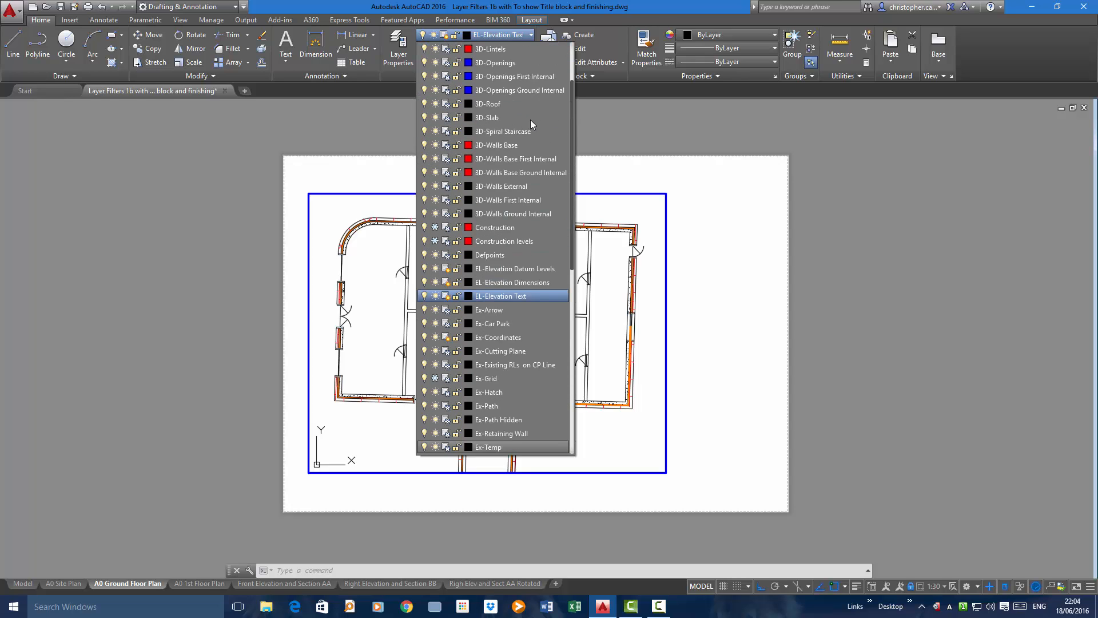
scroll(520, 125, "down", 1)
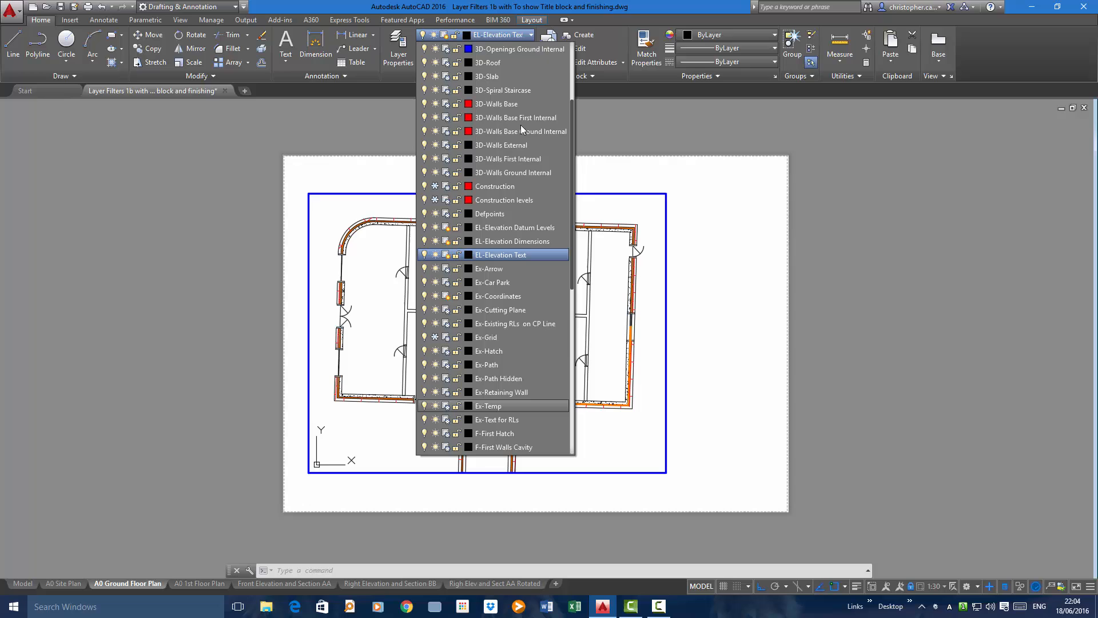
left_click(436, 187)
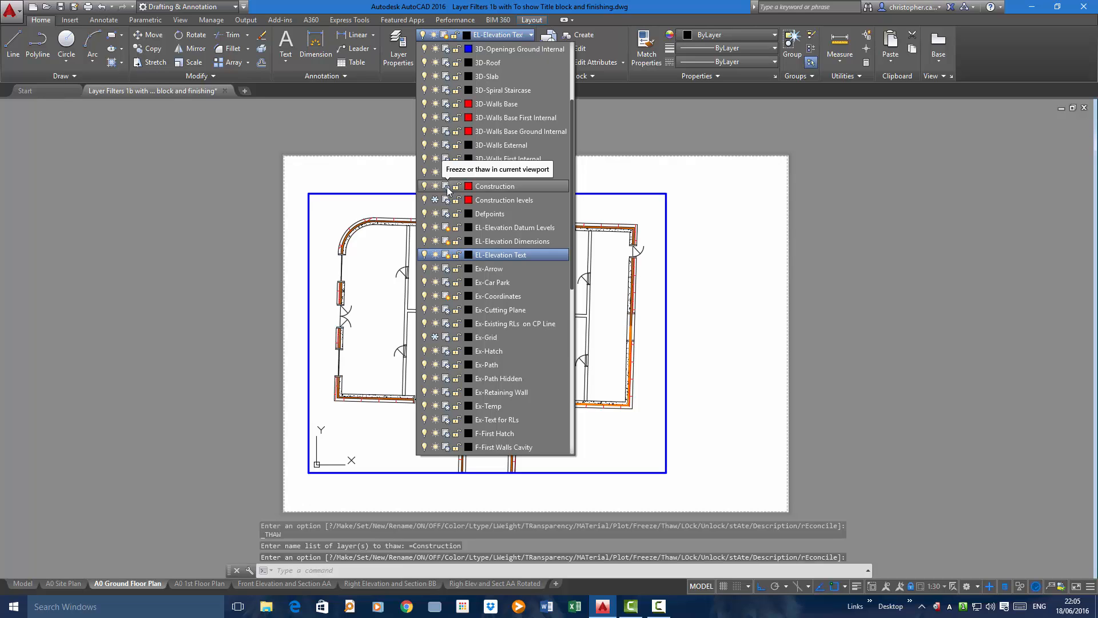
left_click(446, 187)
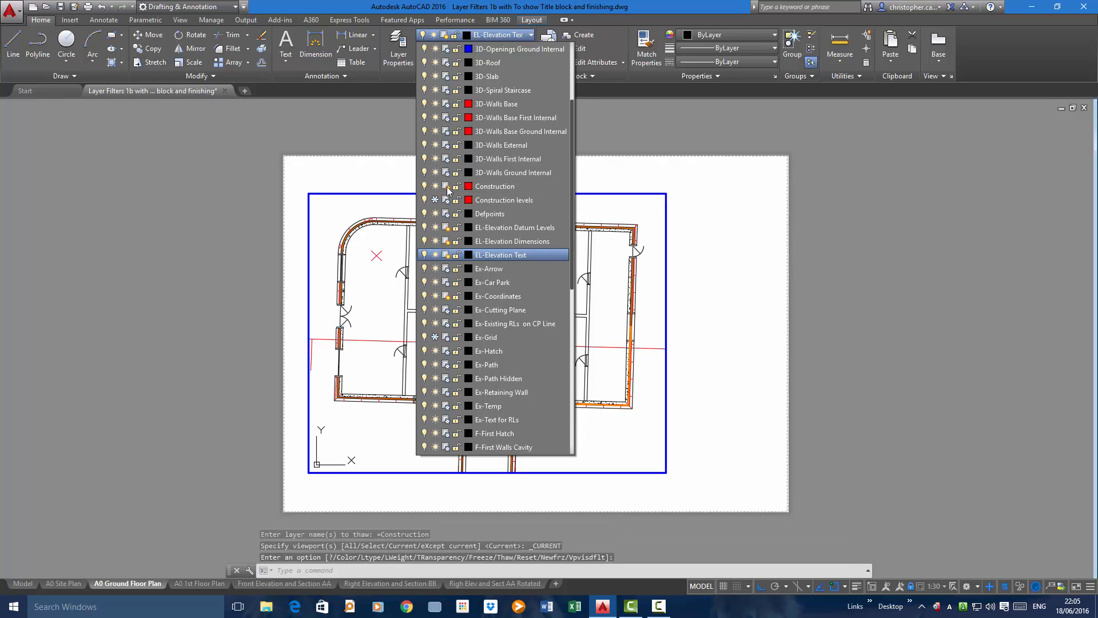
left_click(724, 424)
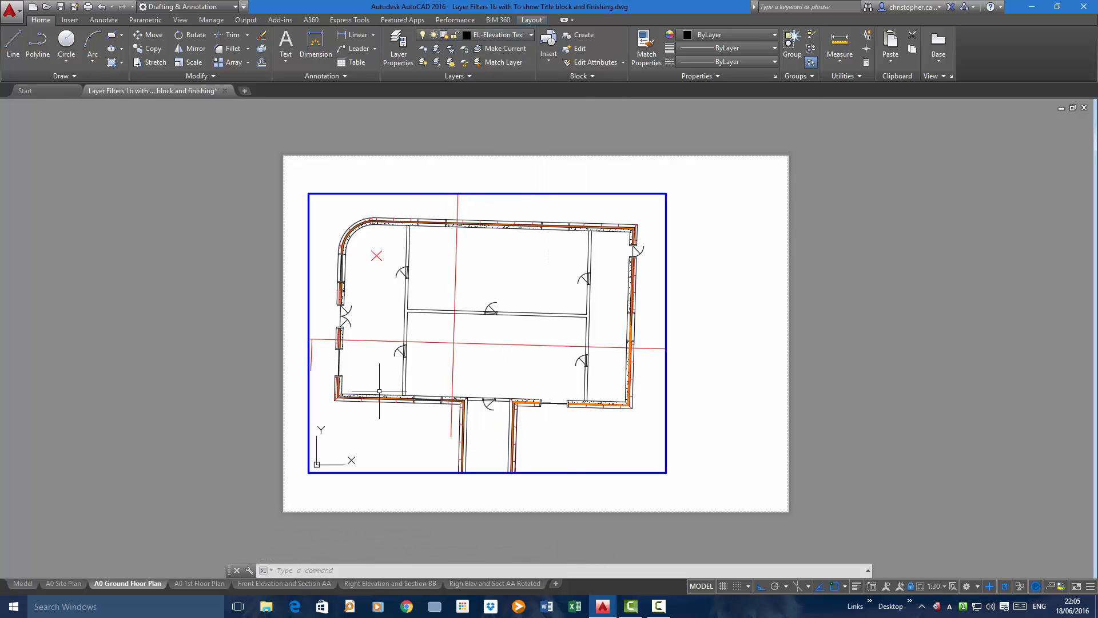
- Make Construction the current layer
left_click(493, 35)
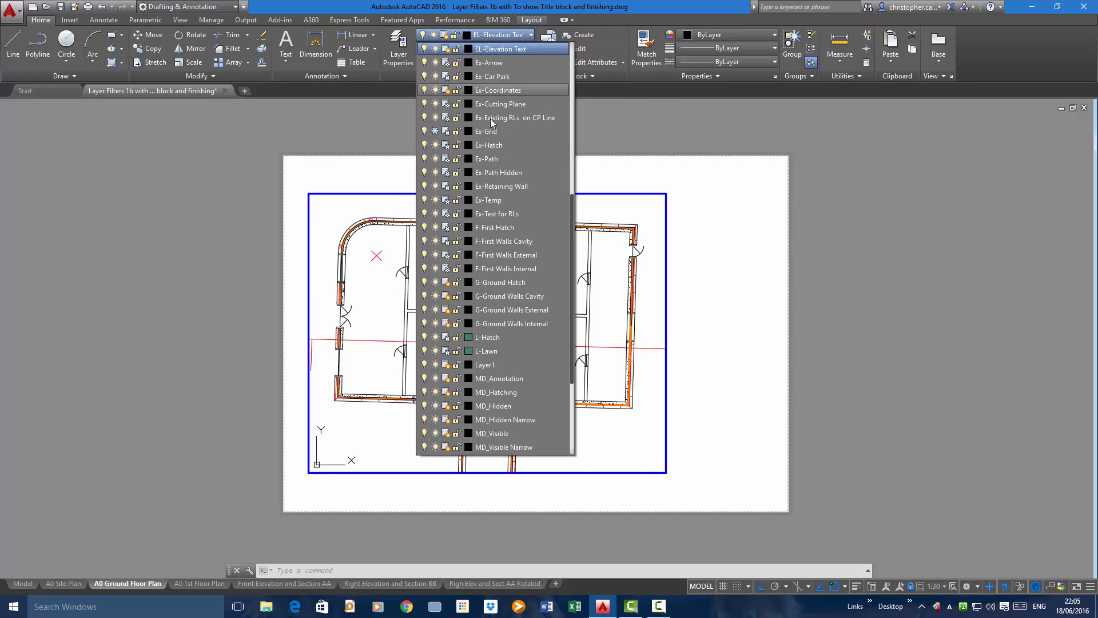
scroll(502, 201, "up", 4)
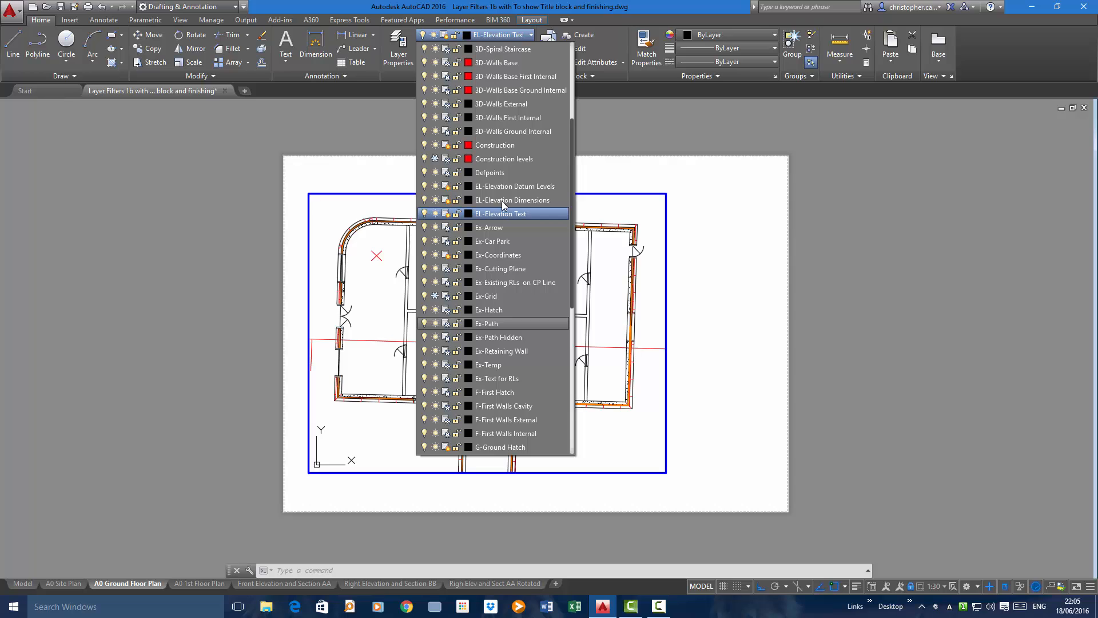
left_click(488, 145)
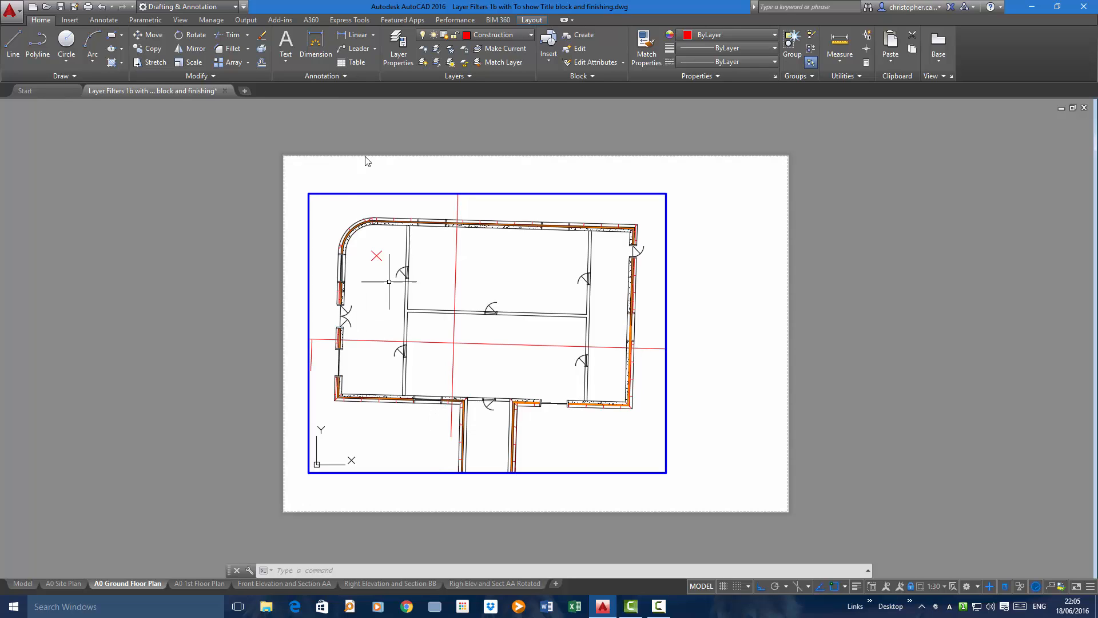
left_click(12, 43)
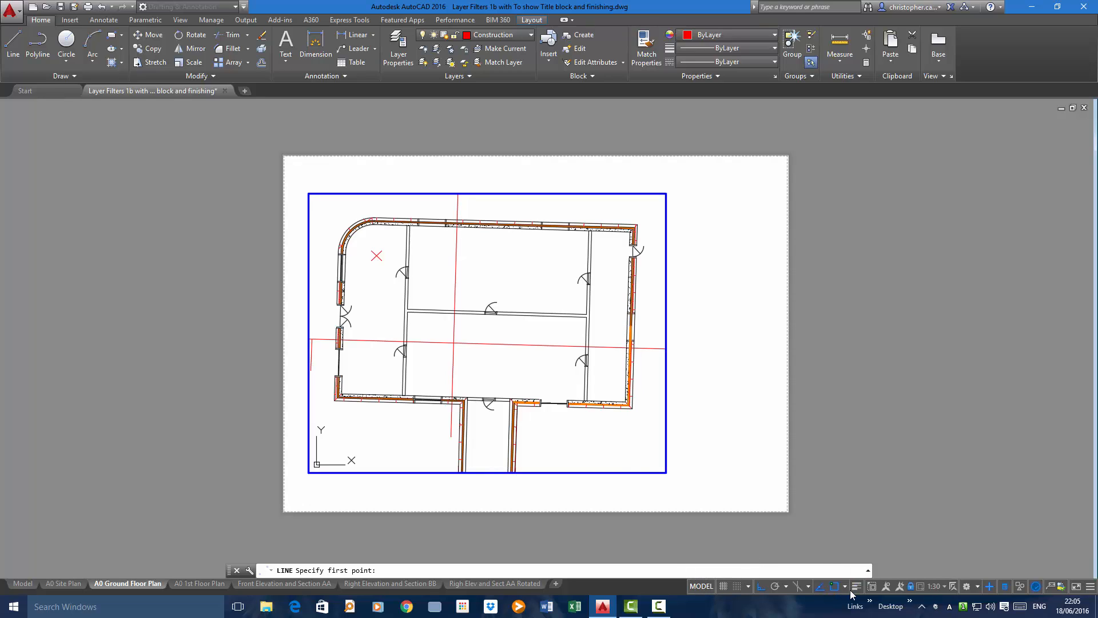
key("Escape")
key("Escape")
key("Escape")
- With the viewport unlocked, draw a vertical line from the left internal wall's lower endpoint to above the upper external wall, and relock the viewport
left_click(910, 586)
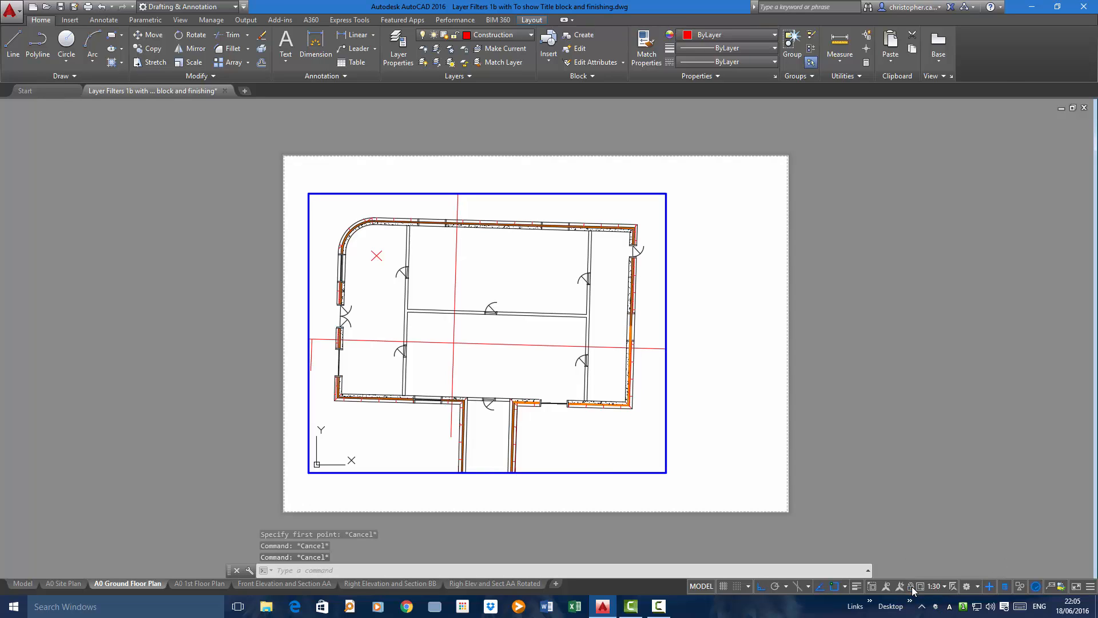
left_click(12, 43)
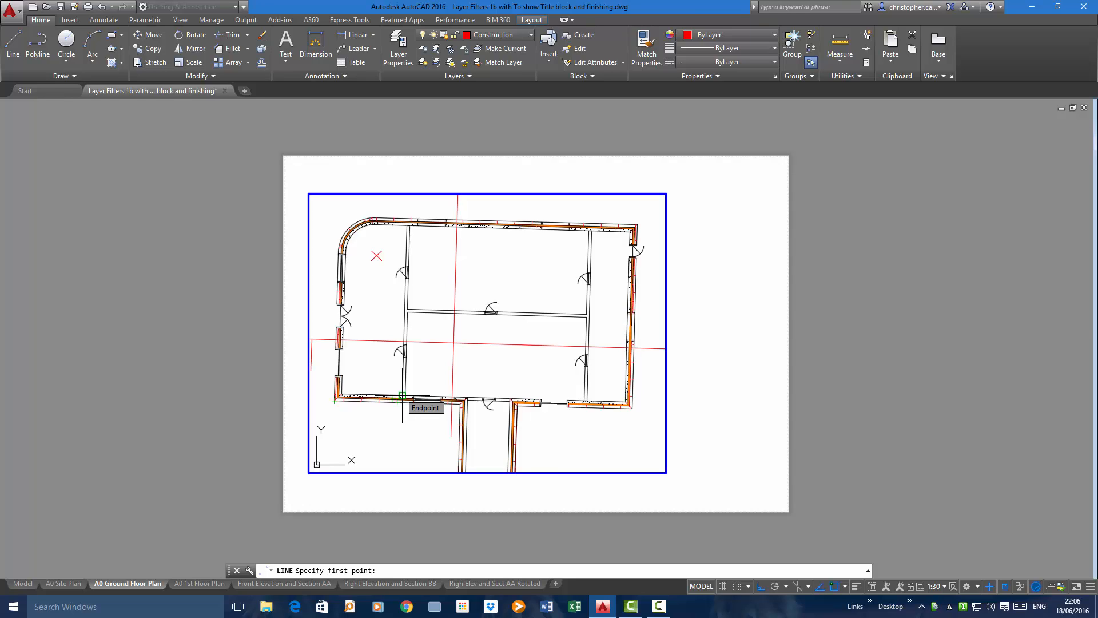
left_click(402, 394)
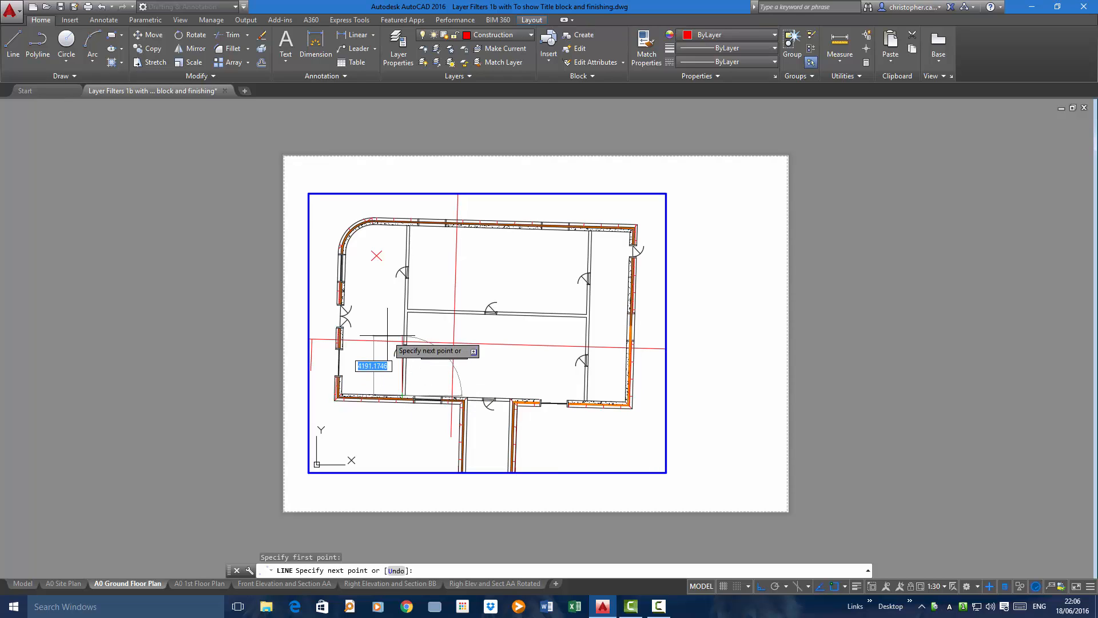
left_click(401, 200)
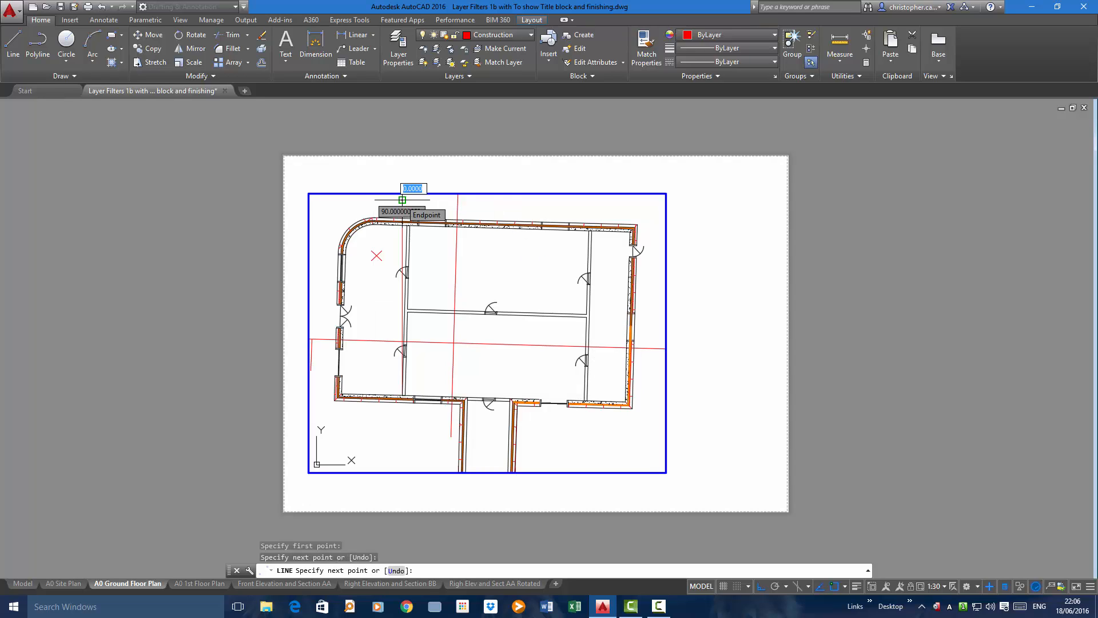
key("Return")
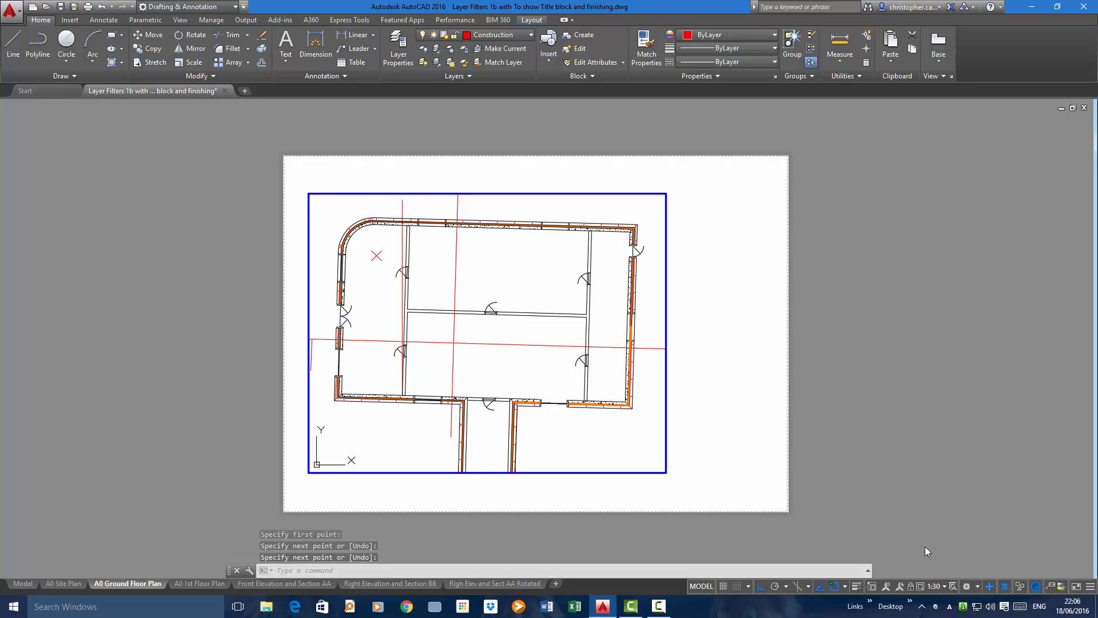
left_click(911, 587)
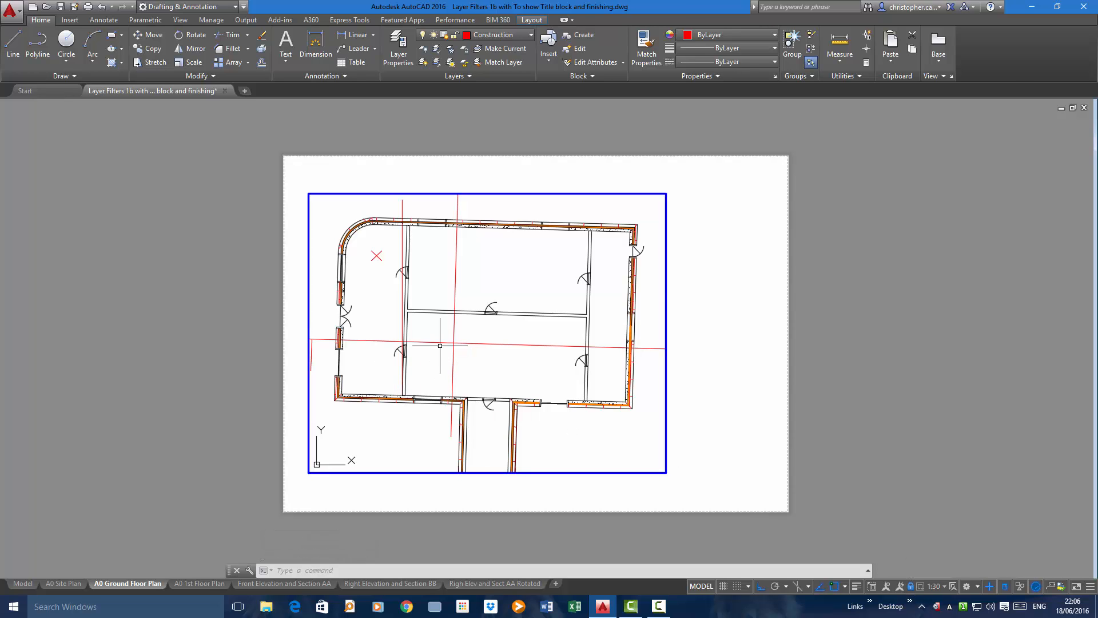
- Measure the angle between the left internal wall and the vertical construction line
scroll(401, 304, "up", 6)
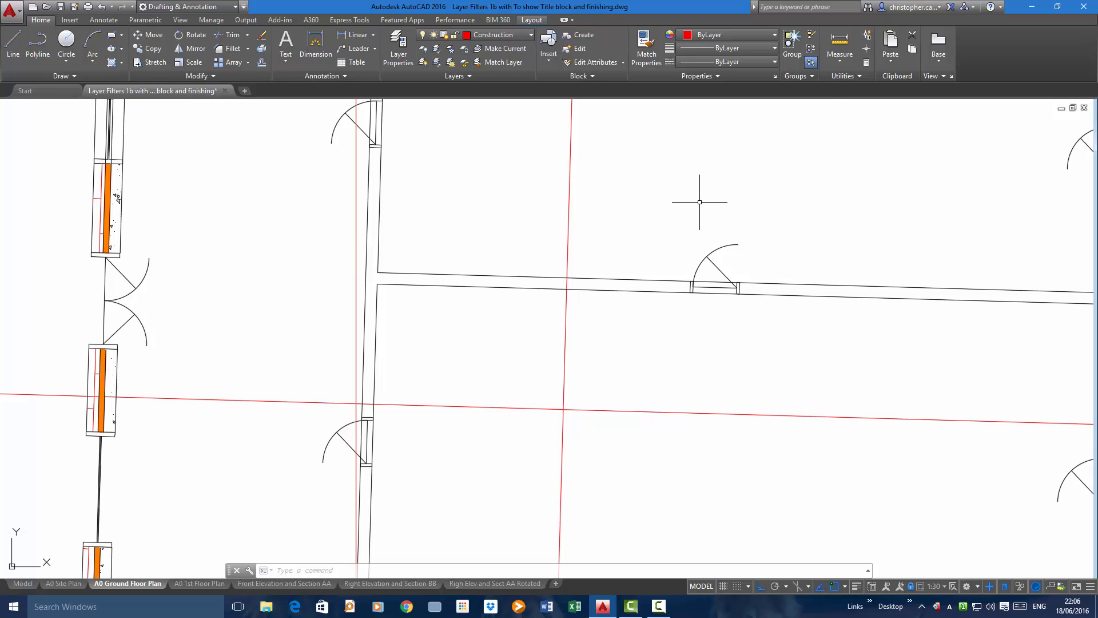
left_click(839, 60)
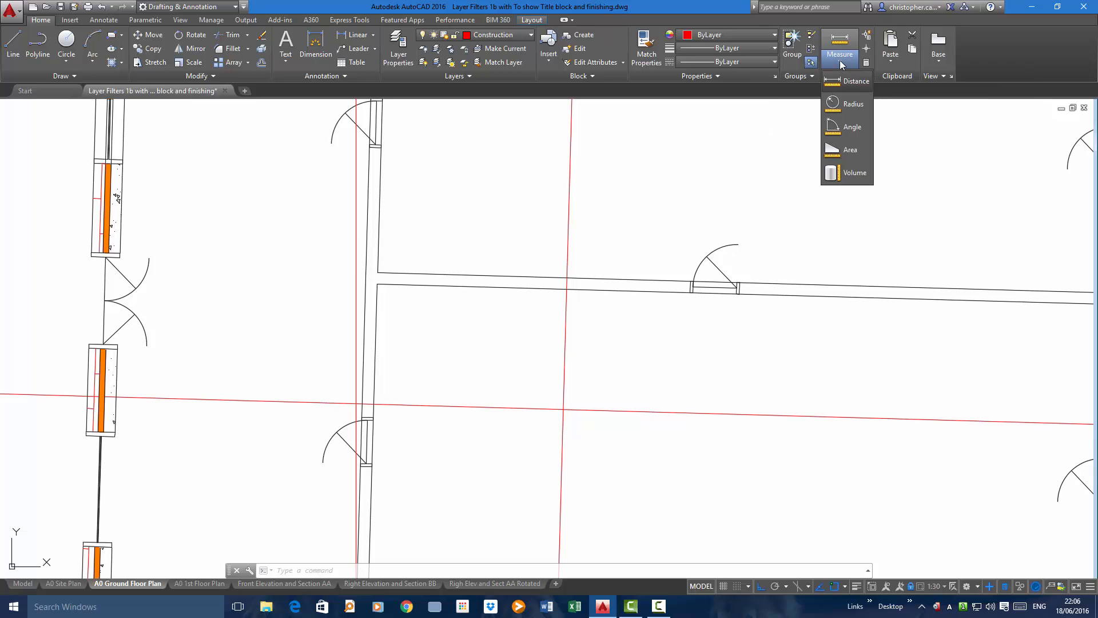
left_click(852, 127)
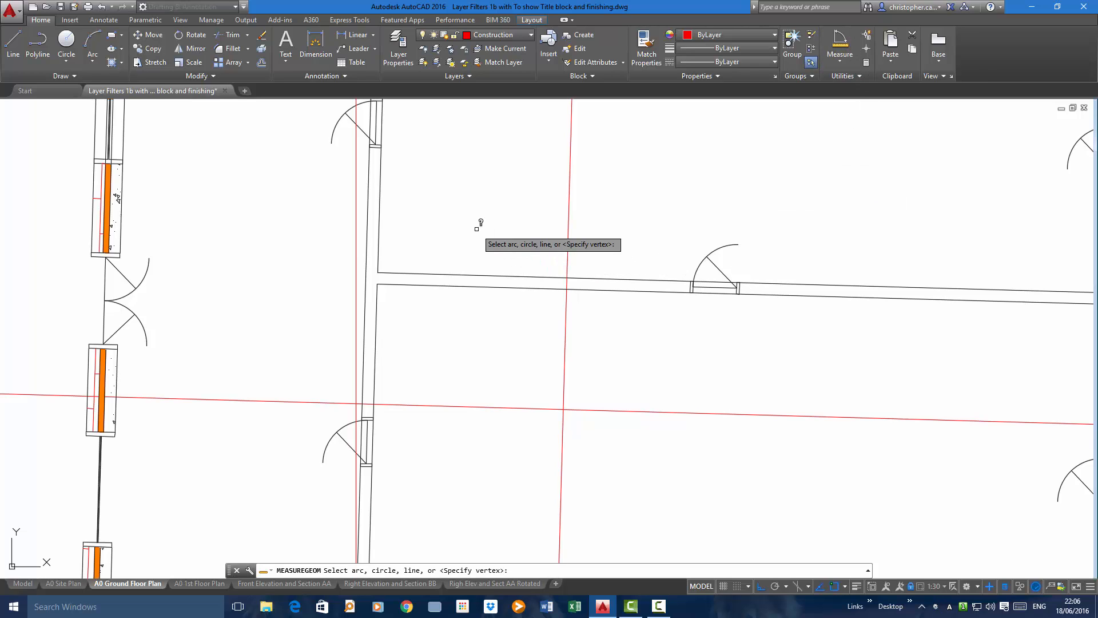
left_click(369, 222)
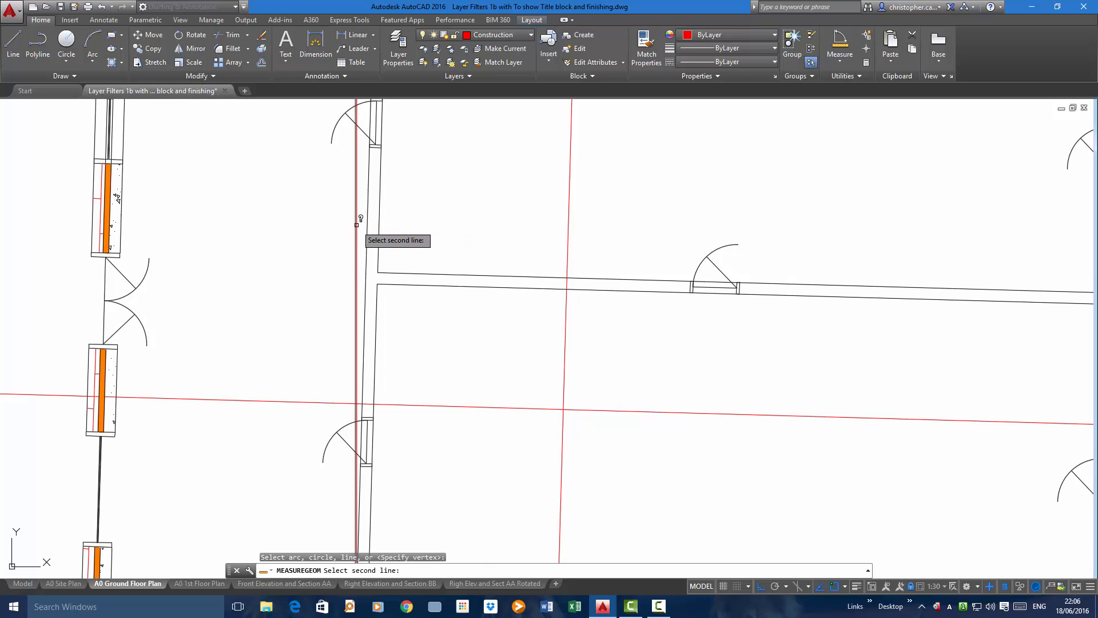
left_click(355, 226)
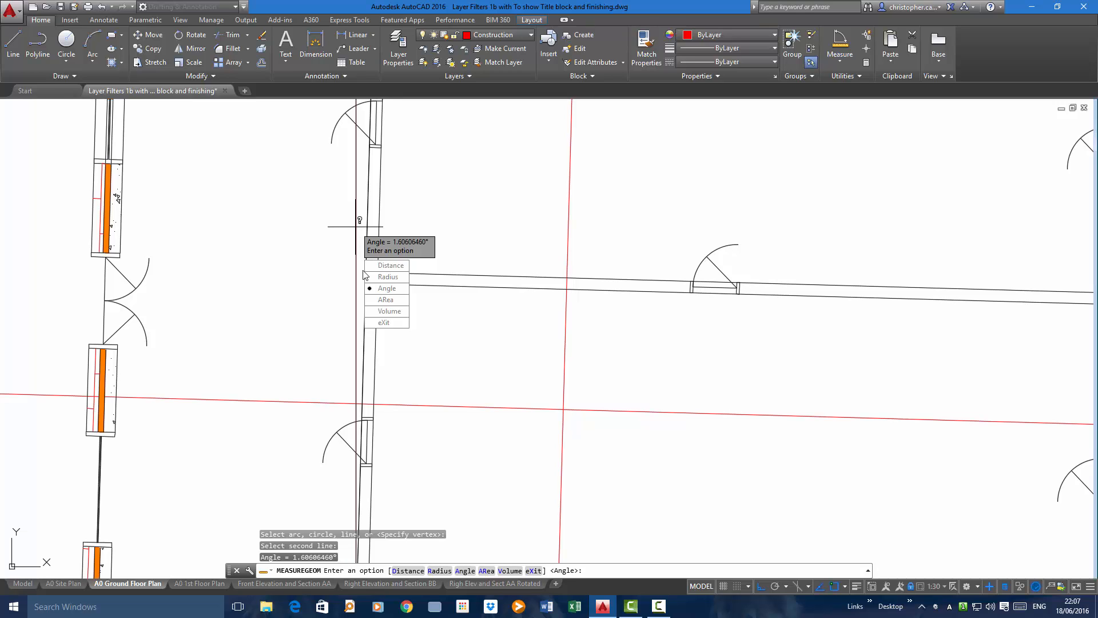
left_click(393, 323)
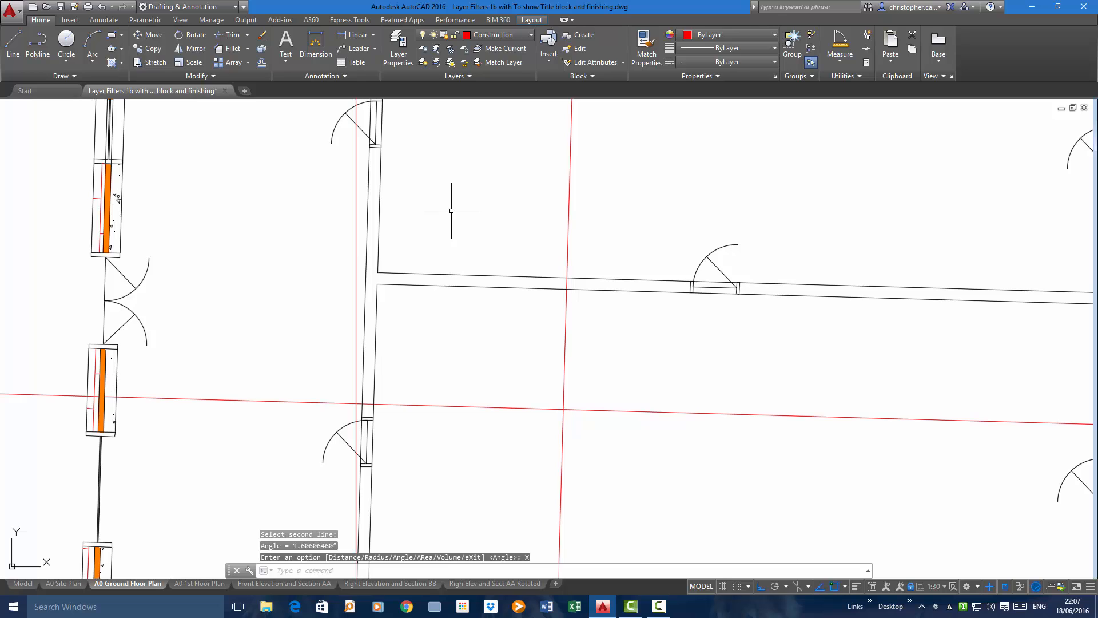
- Make G-Ground Hatch the current layer
left_click(510, 33)
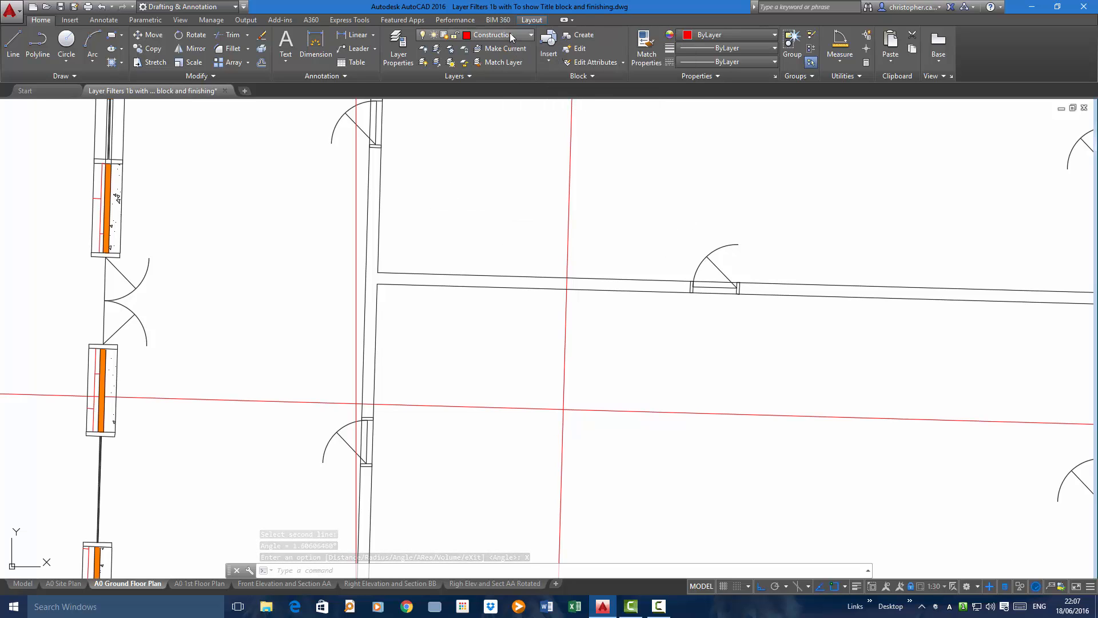
left_click(511, 35)
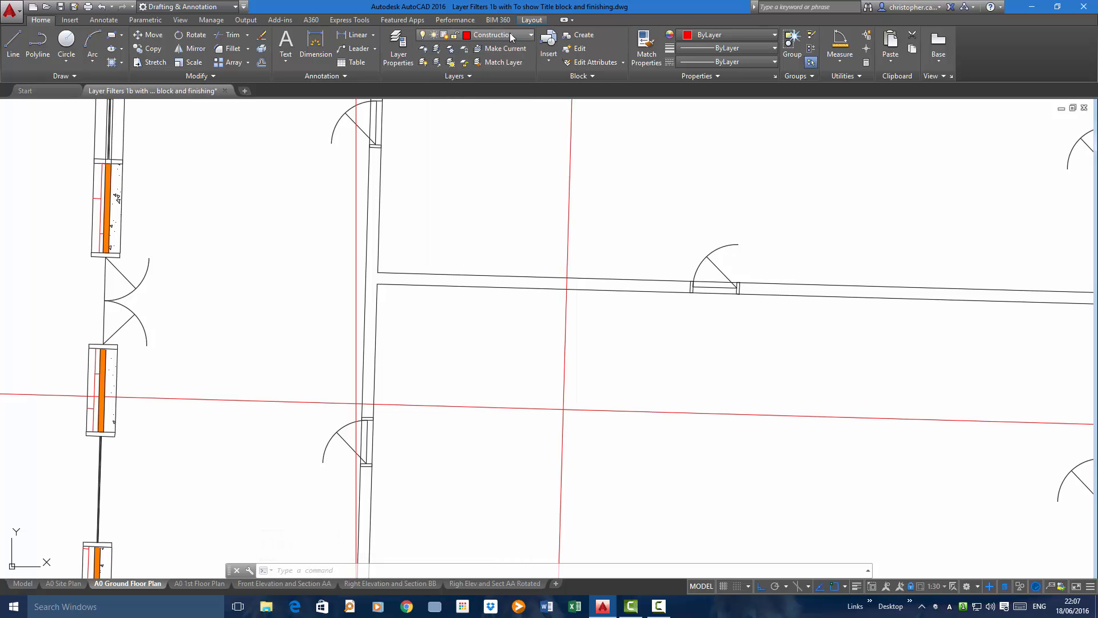
left_click(509, 33)
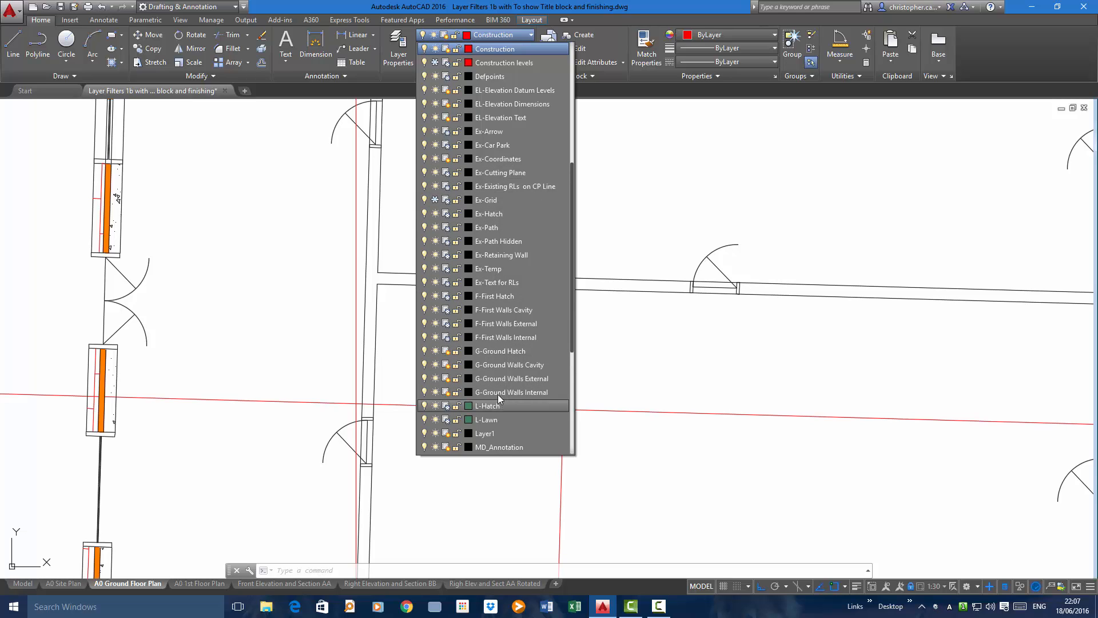
left_click(496, 352)
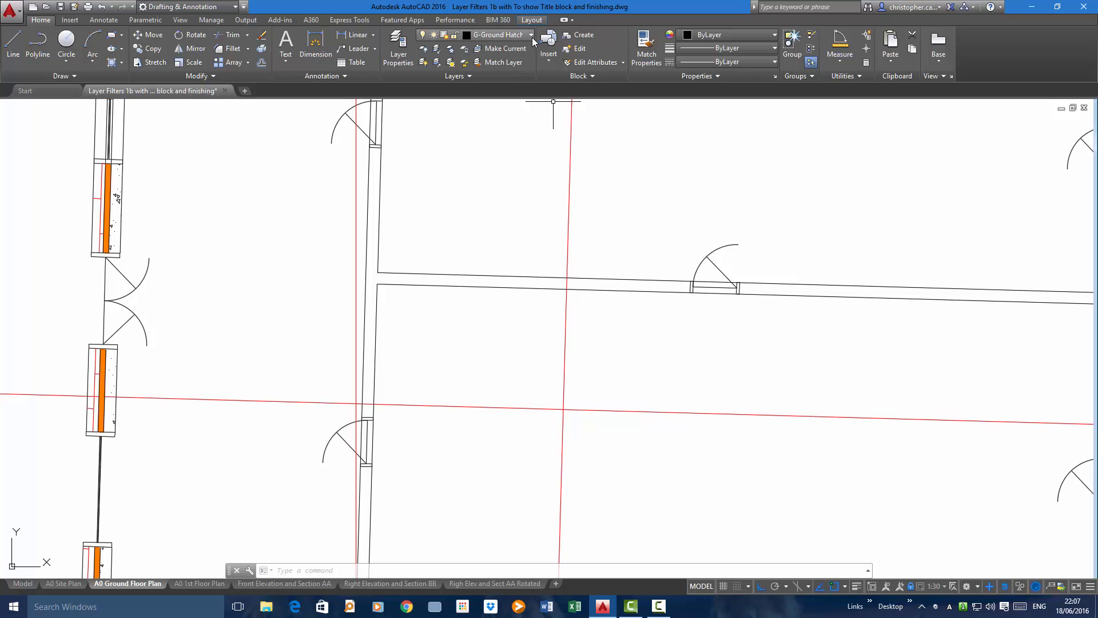
- Restrict the layer list to the Ground layer filter in the layer properties
left_click(499, 34)
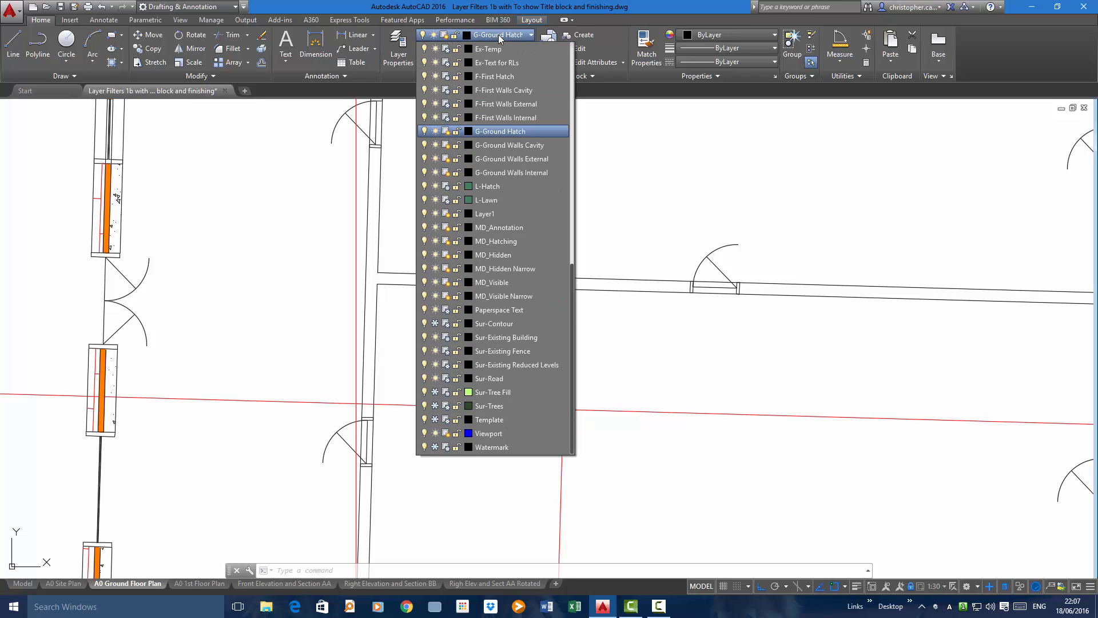
left_click(499, 35)
left_click(401, 46)
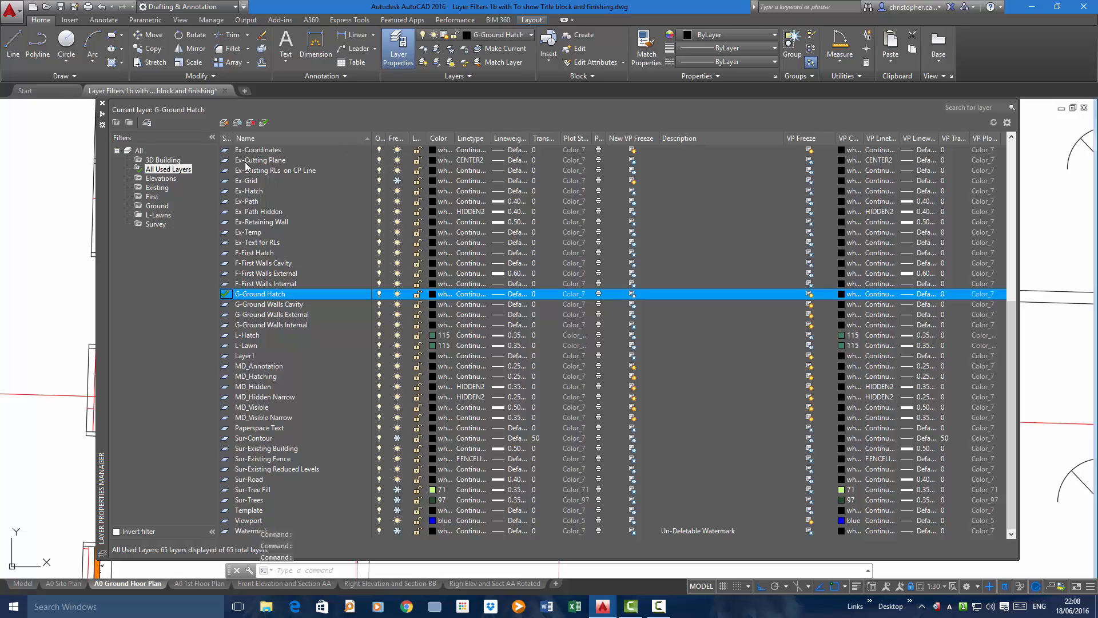
left_click(158, 205)
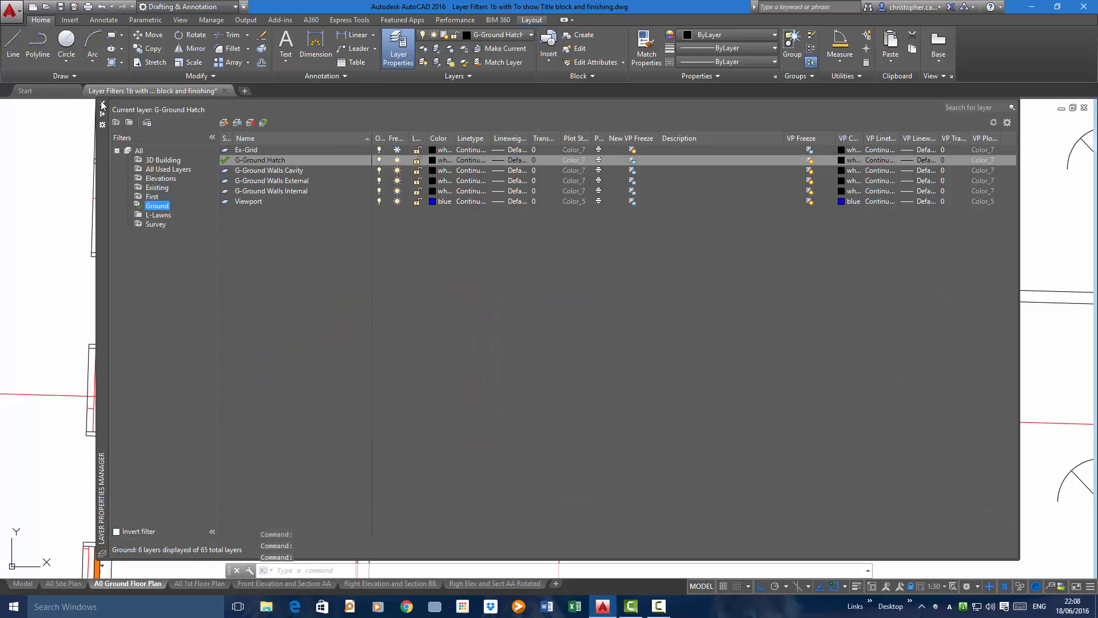
left_click(102, 103)
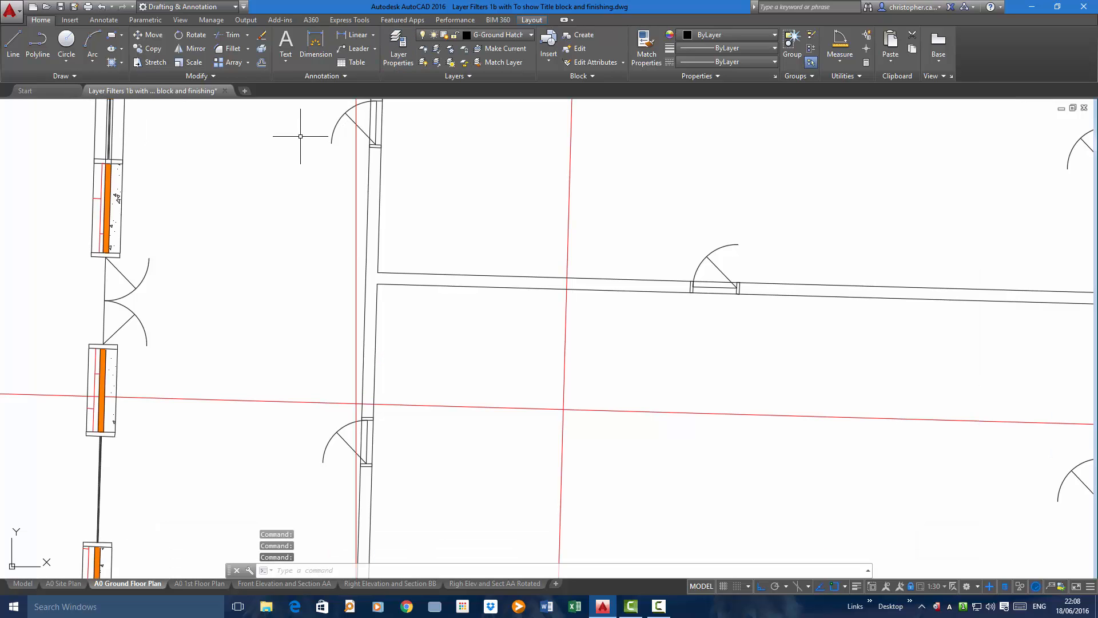
- Make G-Ground Walls Internal the current layer
left_click(497, 36)
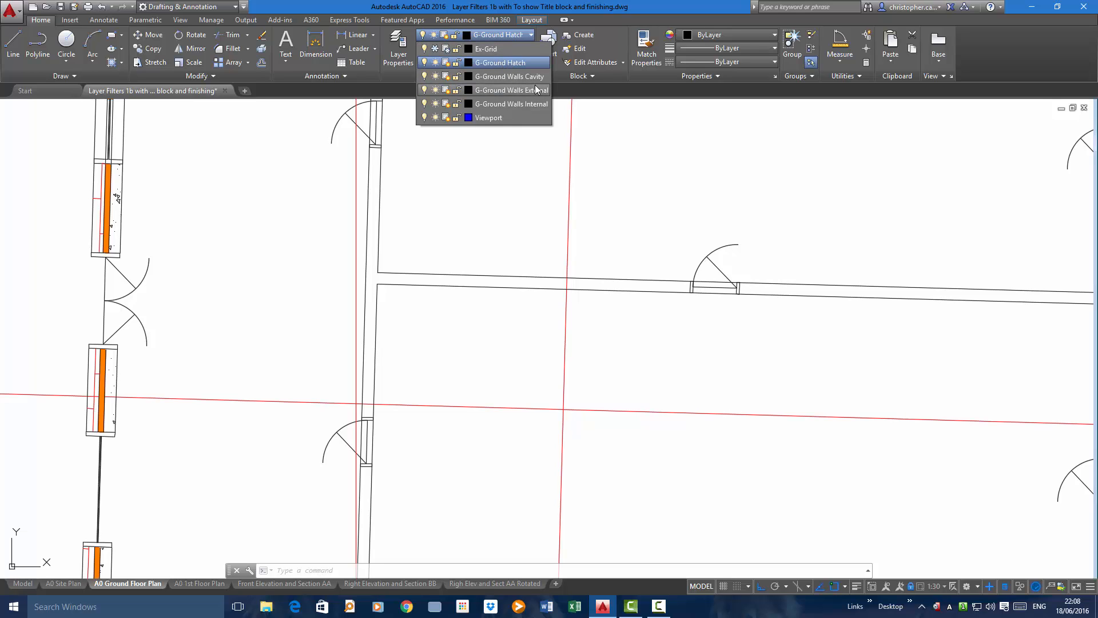
left_click(503, 104)
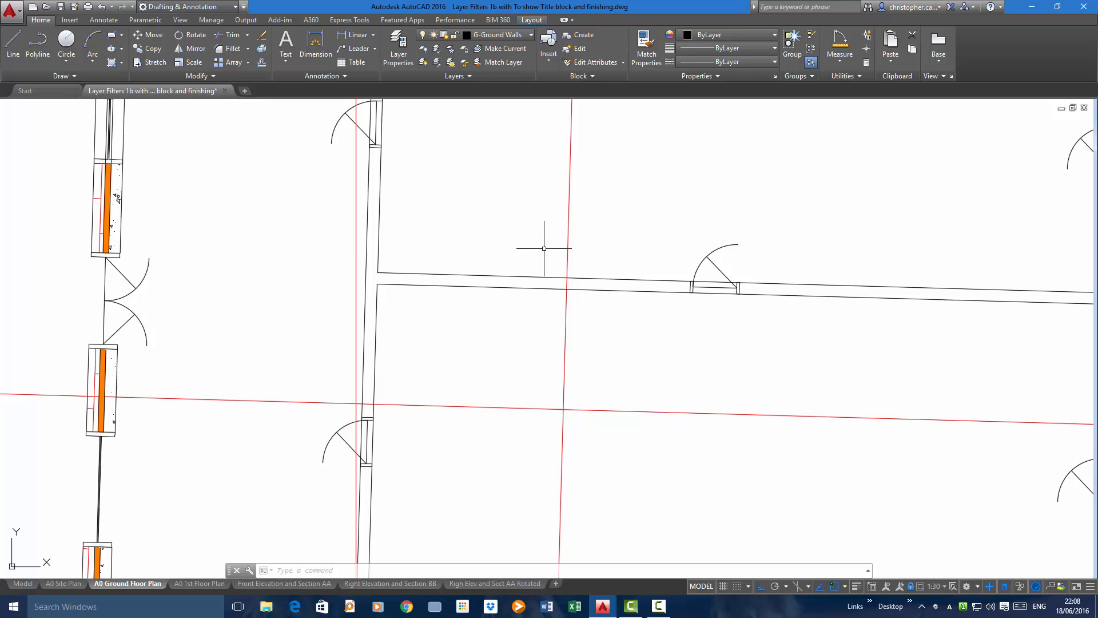
scroll(706, 310, "down", 4)
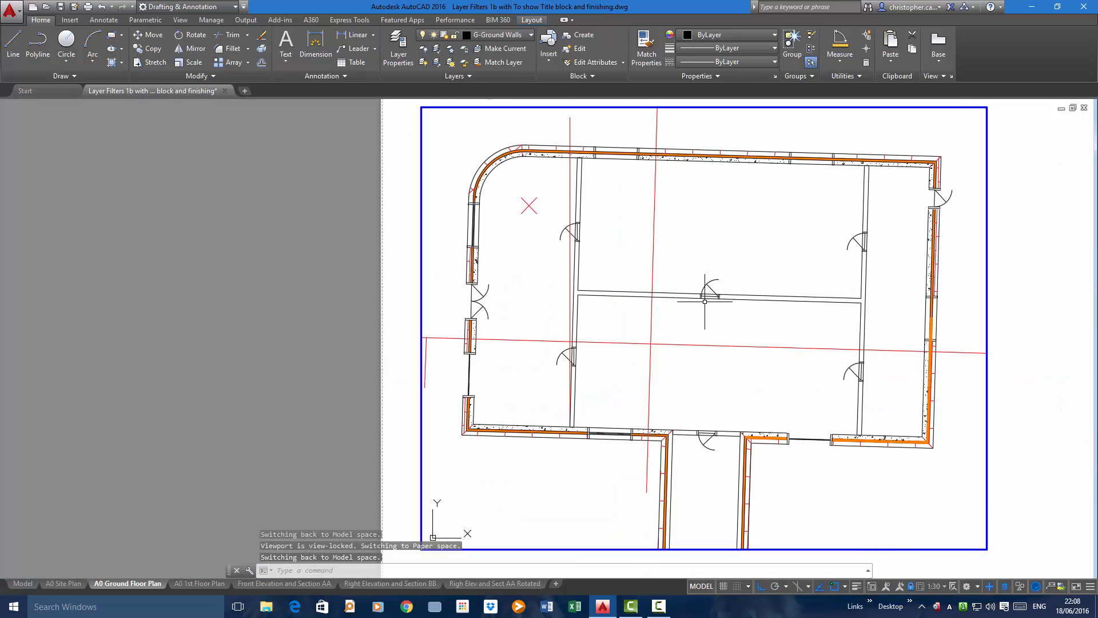
scroll(772, 311, "down", 2)
scroll(772, 289, "up", 2)
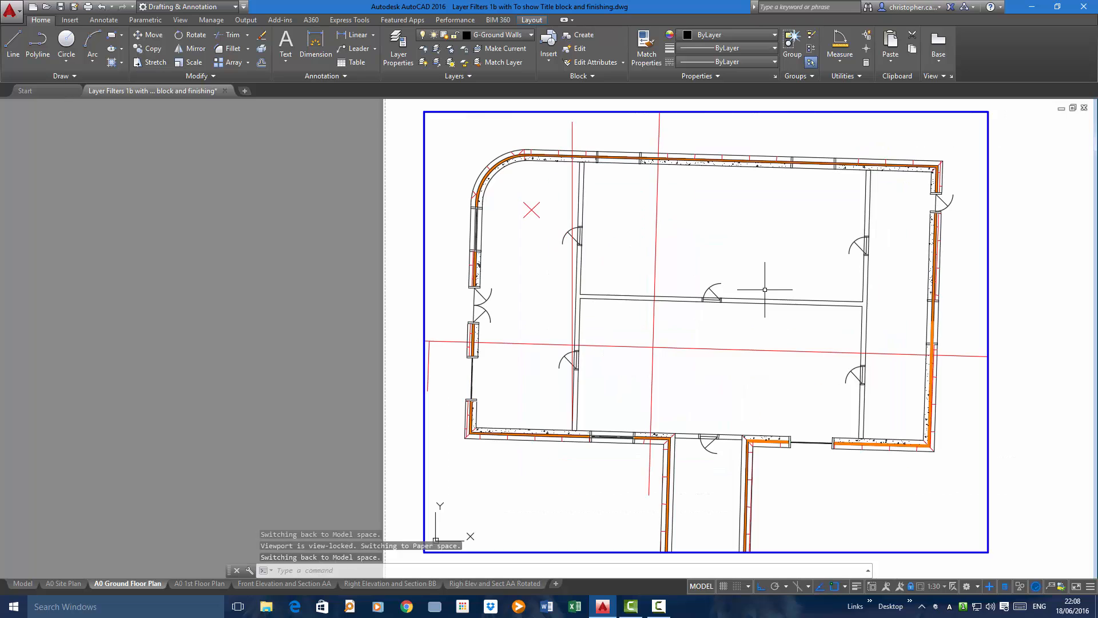
middle_click_drag(756, 284, 523, 260)
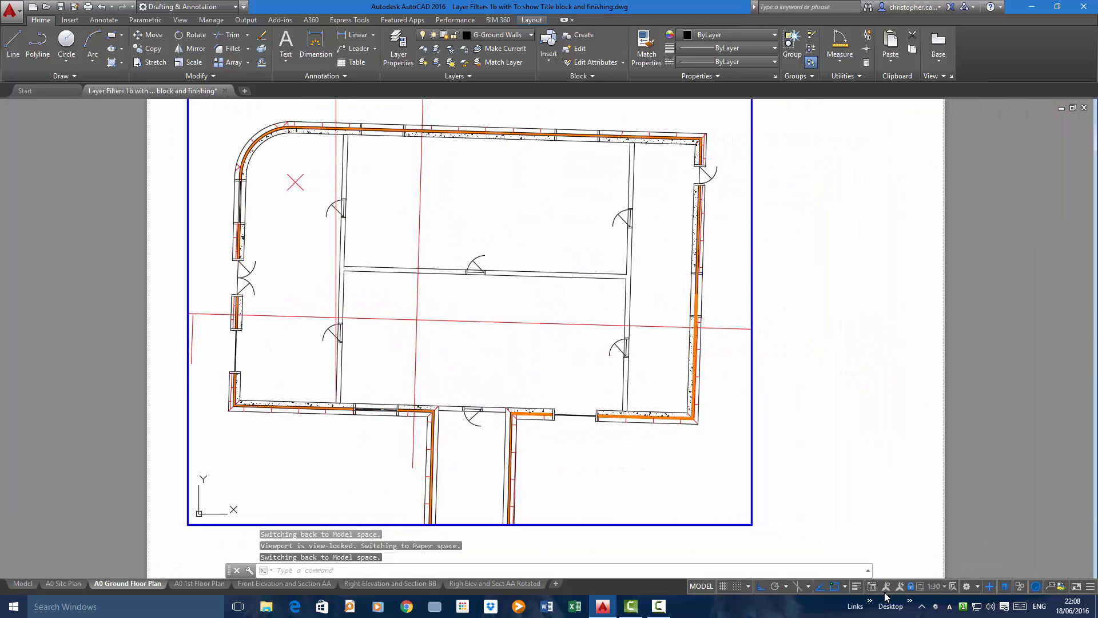
- Unlock the viewport on the ground floor plan sheet
left_click(911, 588)
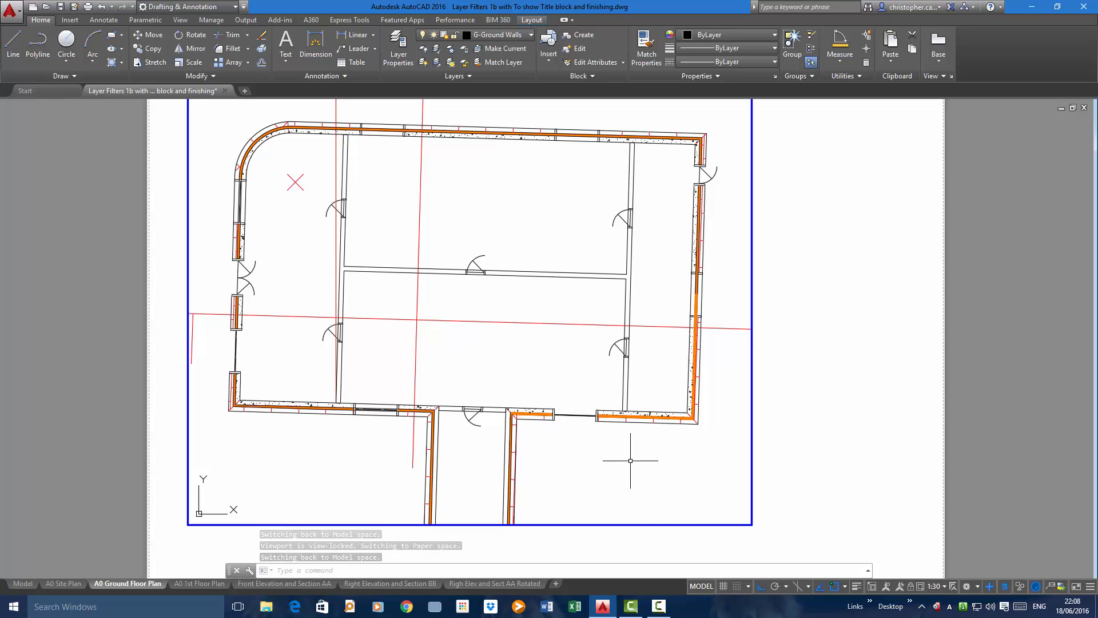
type("D")
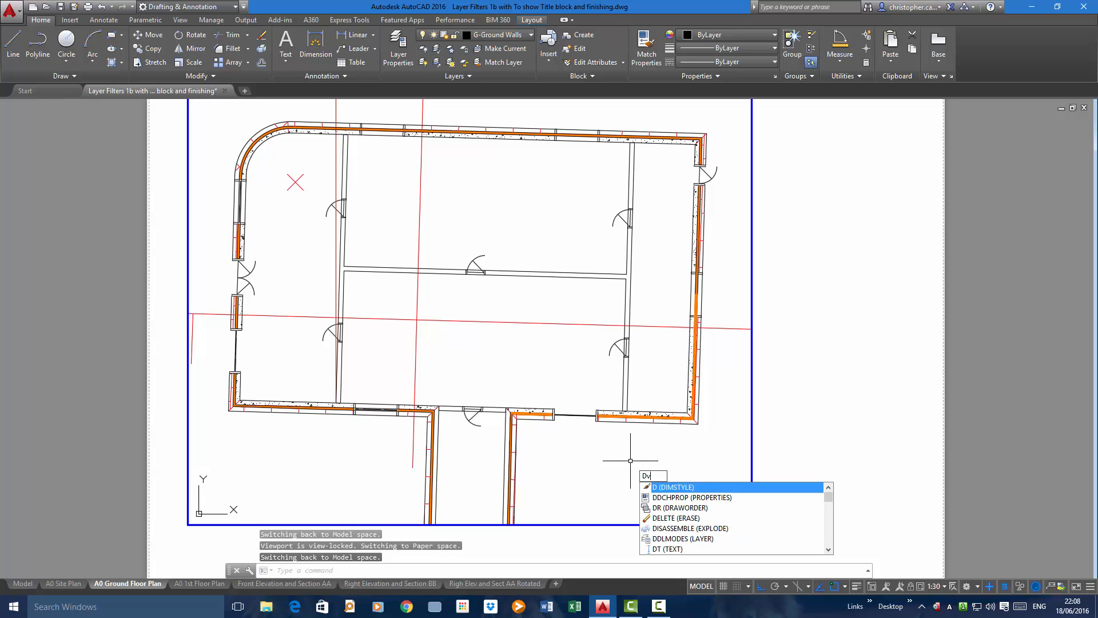
type("v")
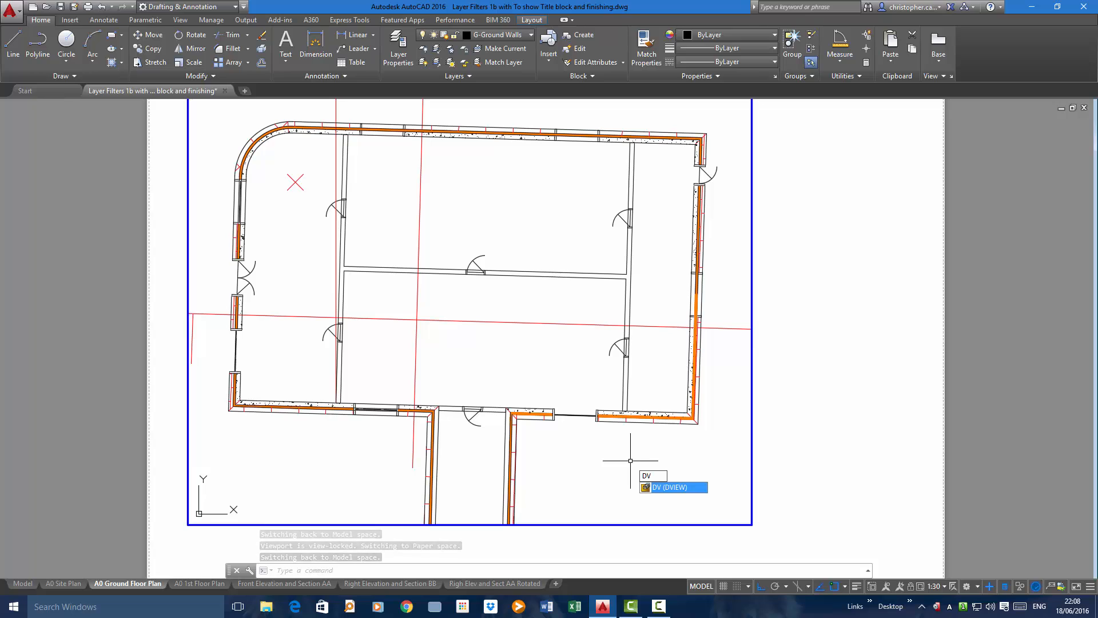
key("Return")
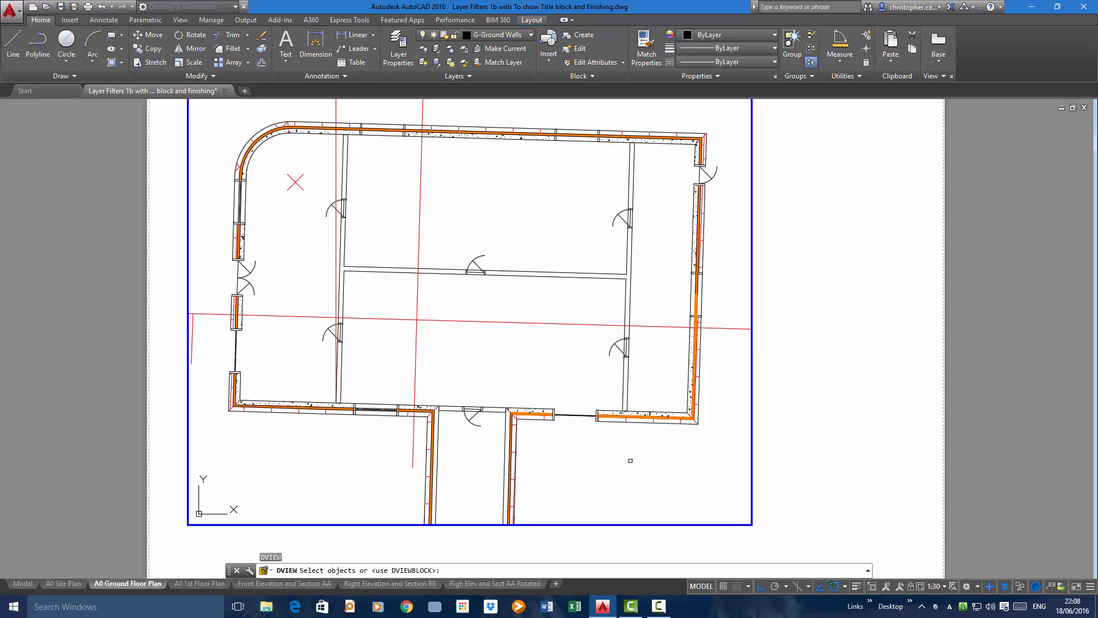
key("Return")
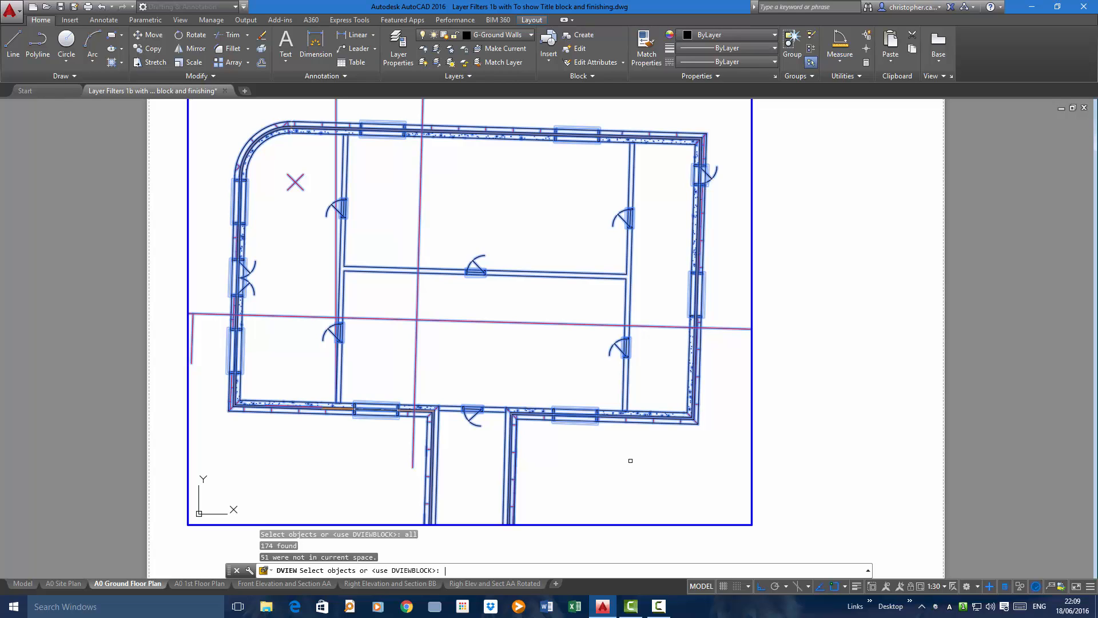
key("Escape")
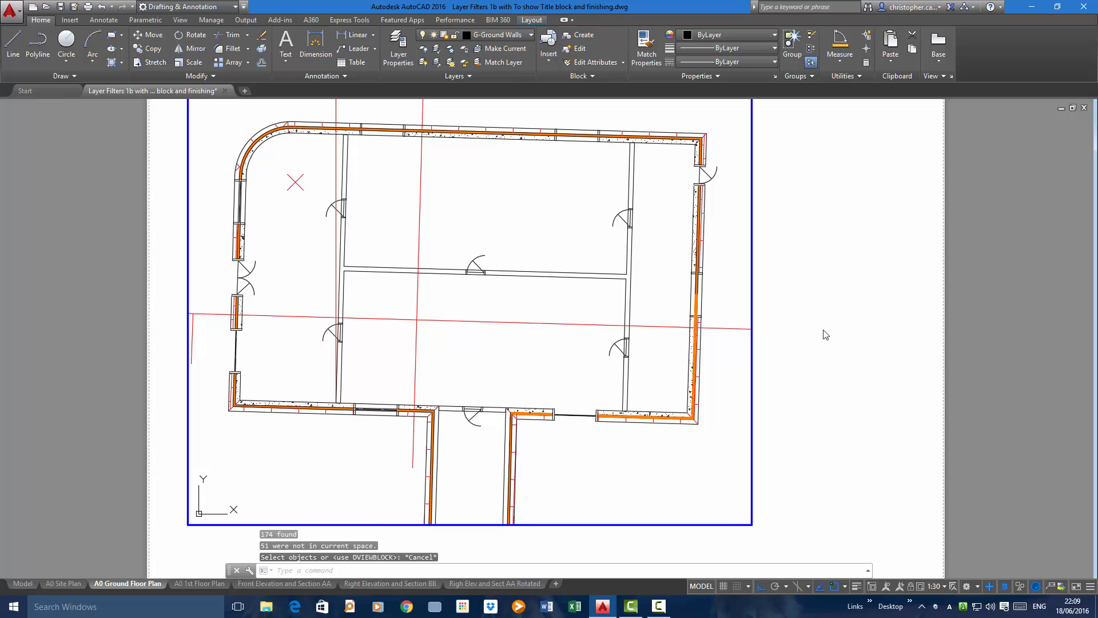
key("Escape")
key("Escape")
key("Escape")
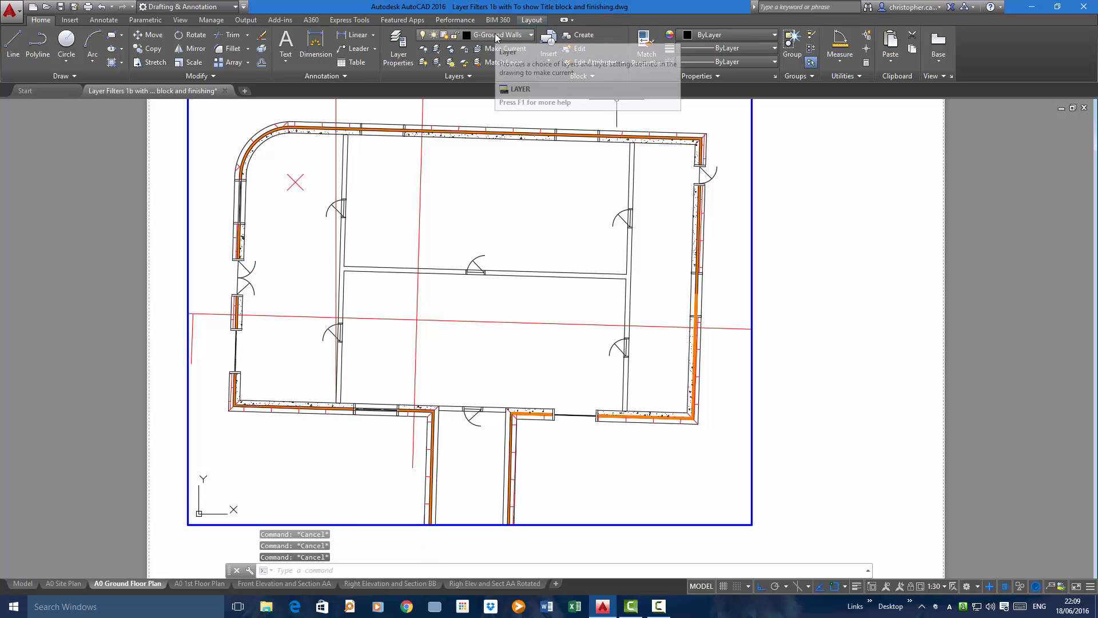
- Freeze the Construction layer in the layer properties and restrict the layer list to the Ground filter again
left_click(398, 43)
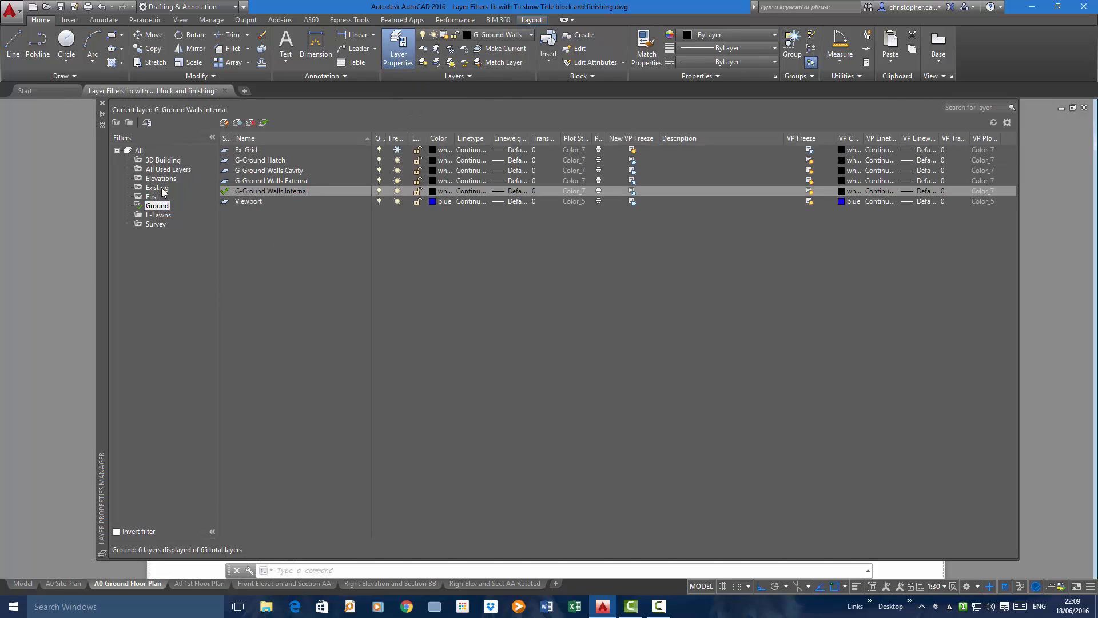
left_click(138, 151)
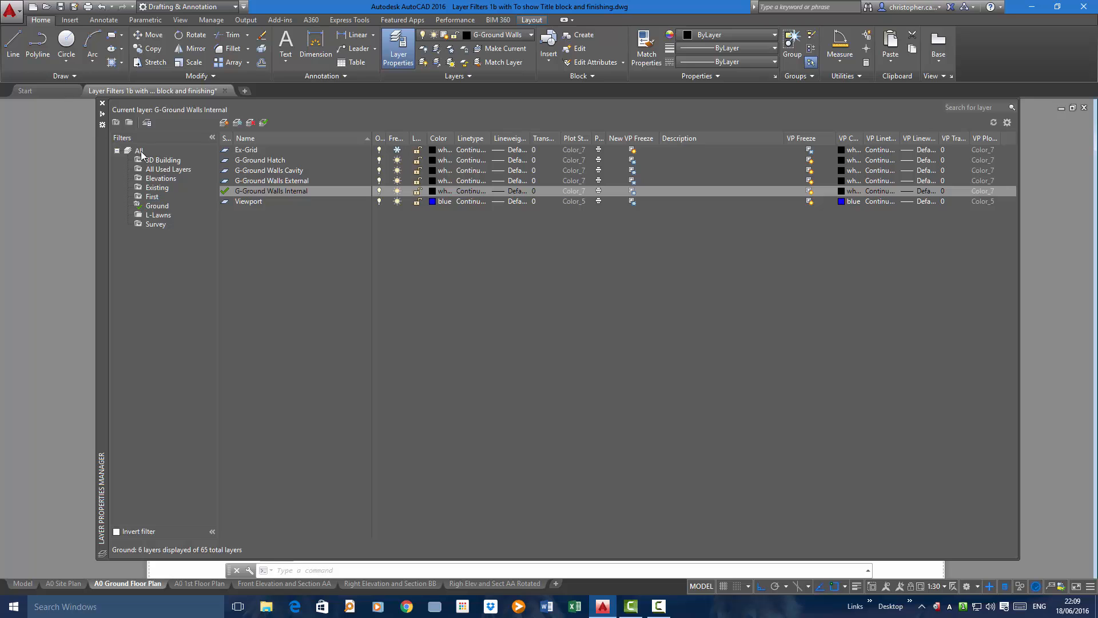
left_click(150, 171)
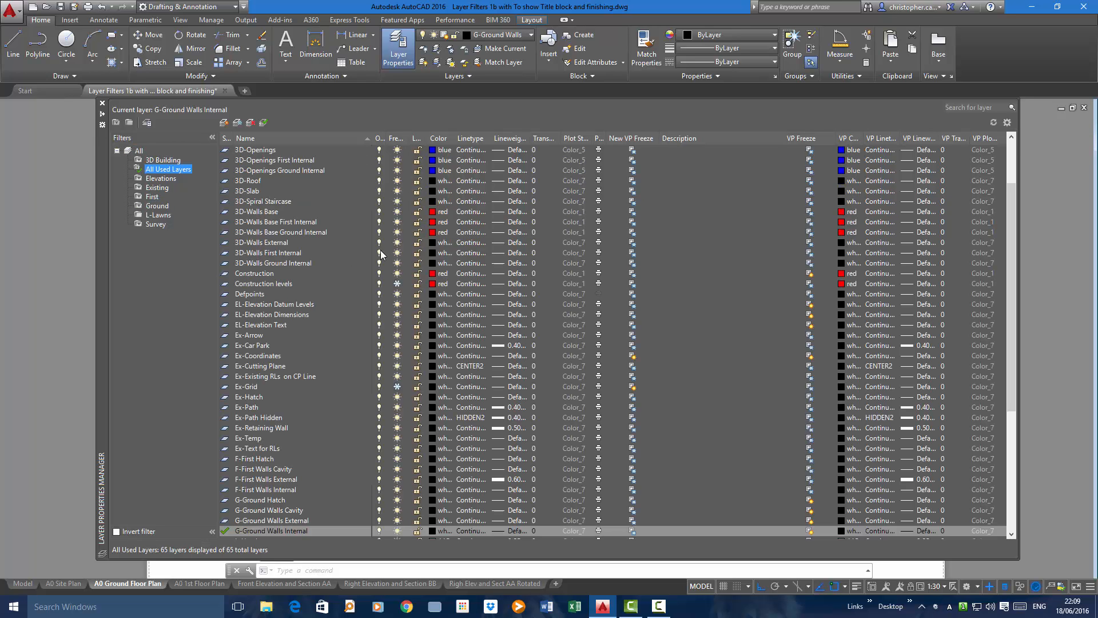
scroll(318, 263, "down", 2)
scroll(311, 272, "up", 3)
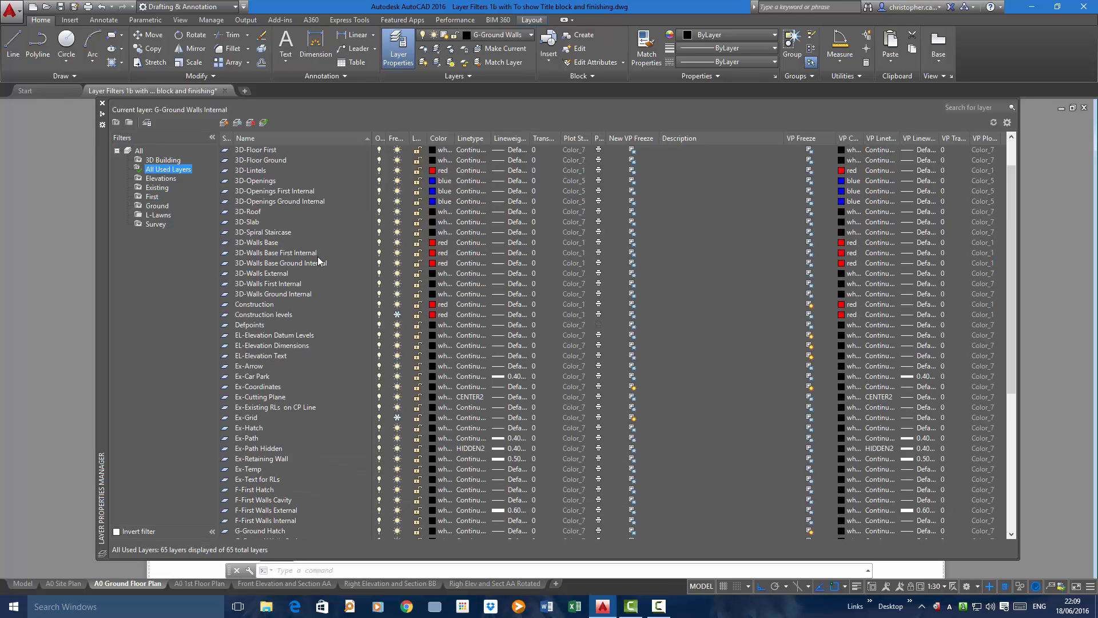
scroll(297, 283, "down", 4)
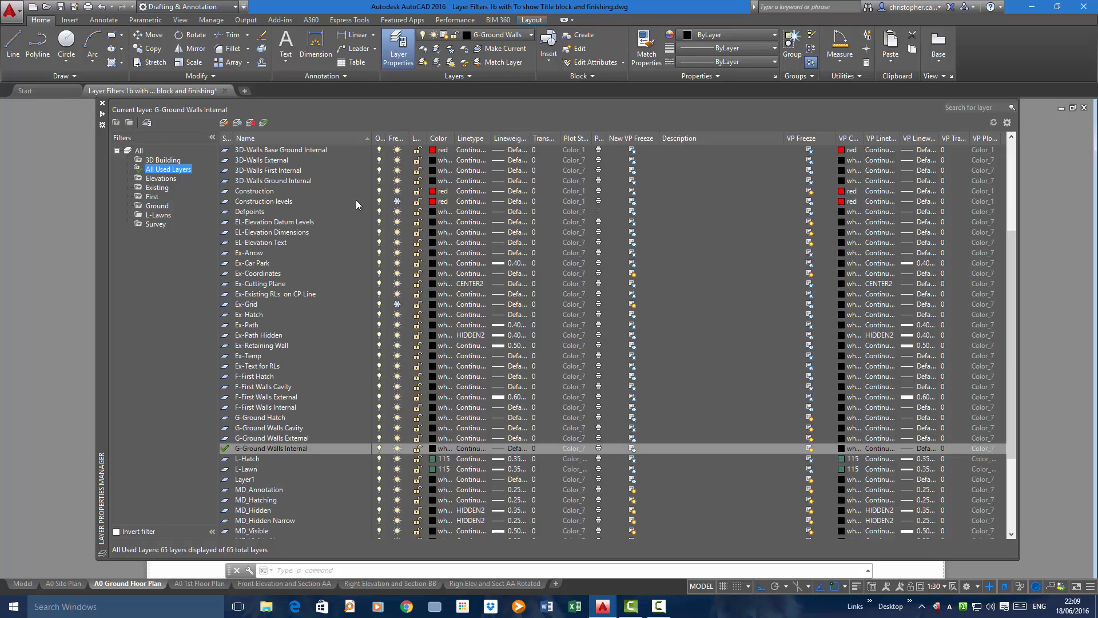
left_click(398, 191)
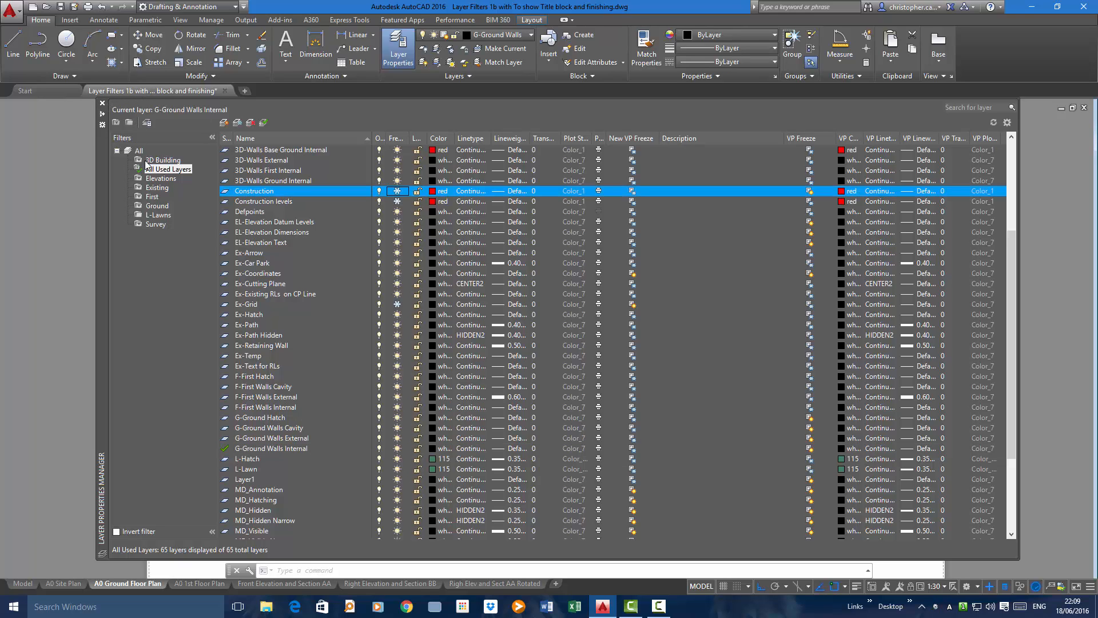
left_click(156, 206)
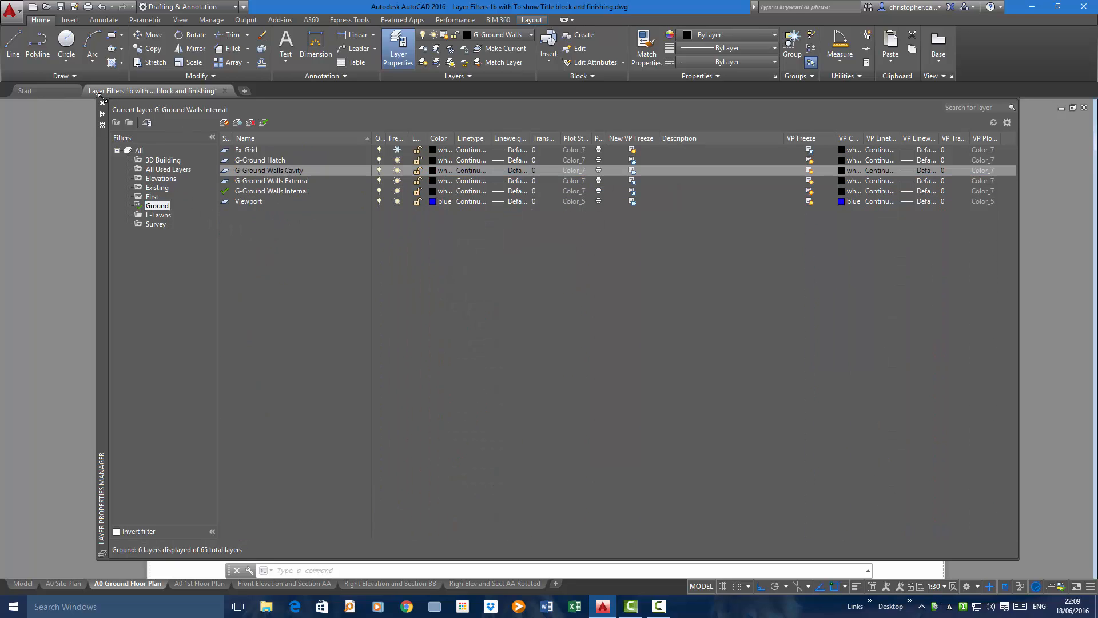
left_click(103, 103)
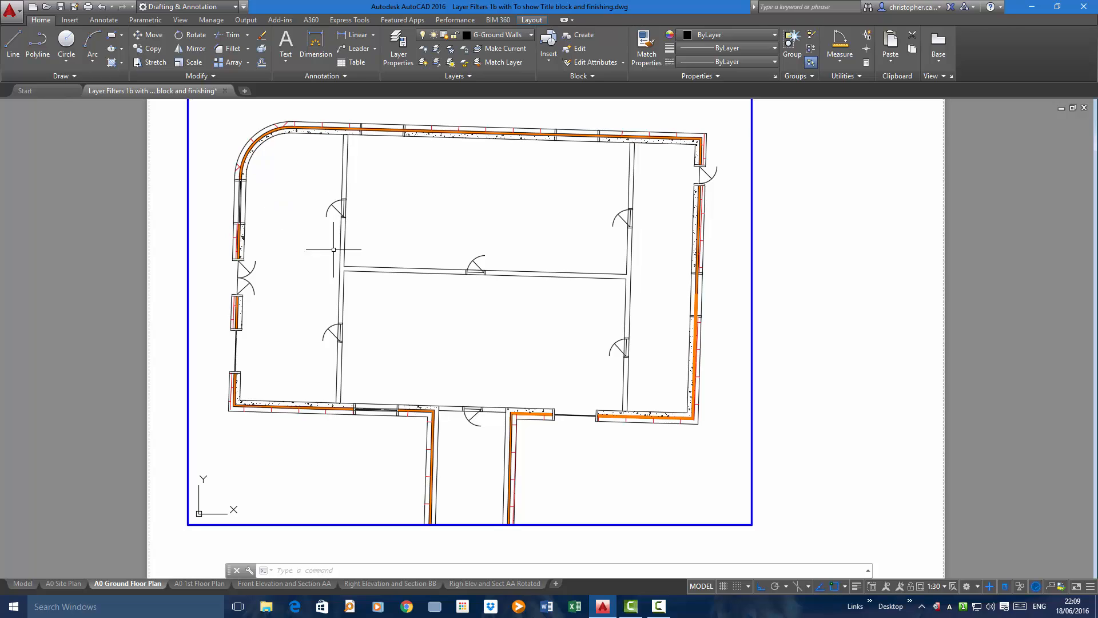
- Twist the viewport's view by 1.60606460 degrees using DVIEW with all objects selected
mouse_move(339, 245)
type("dview")
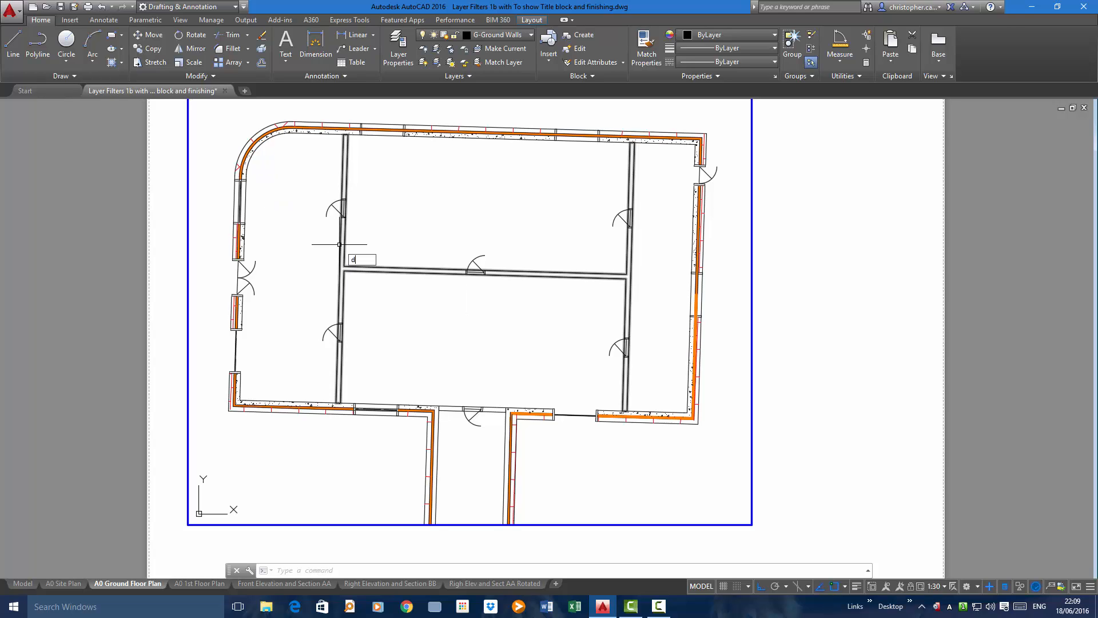
key("Return")
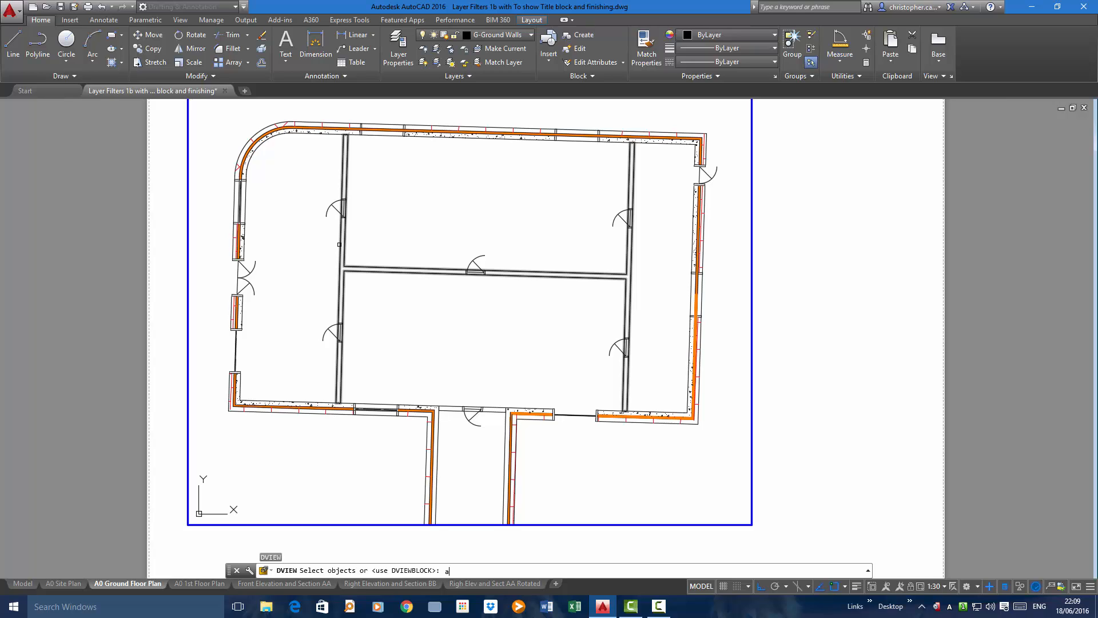
key("Return")
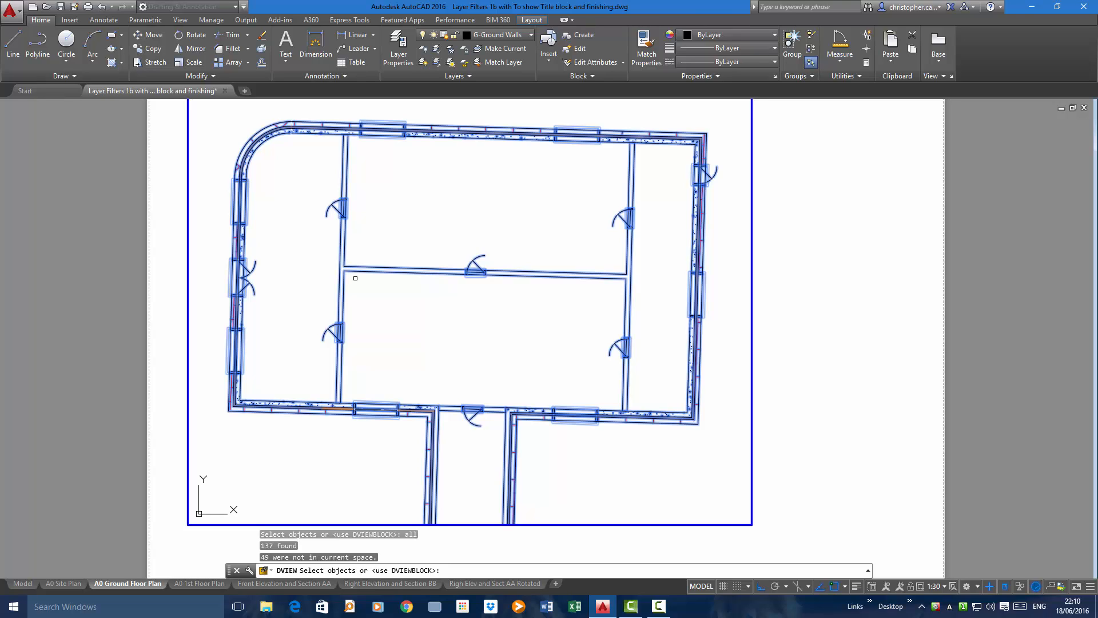
key("Return")
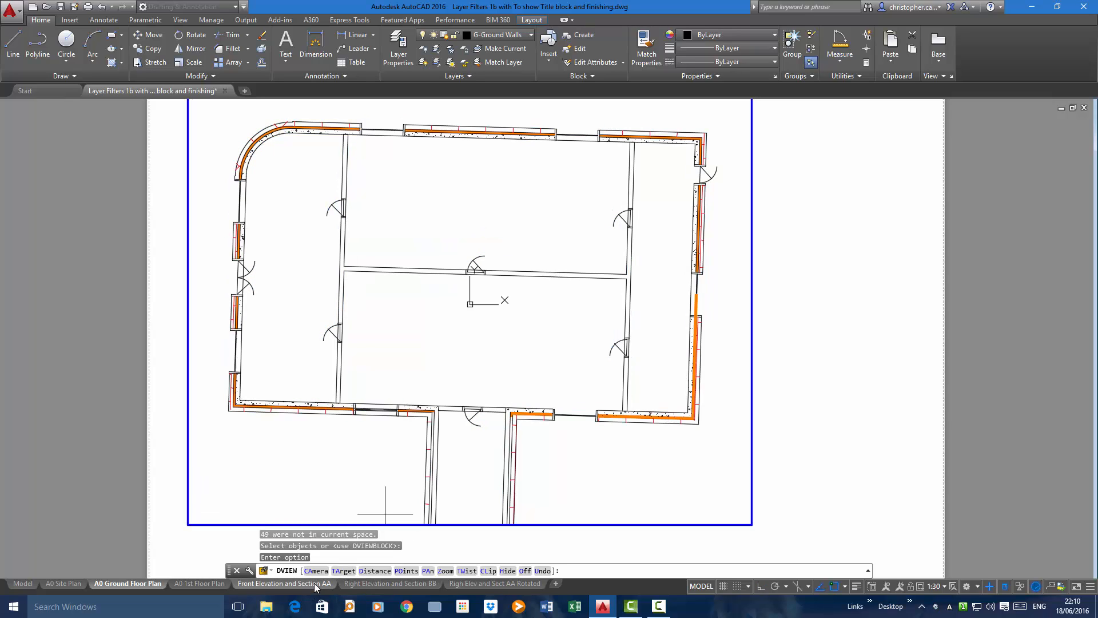
left_click(466, 571)
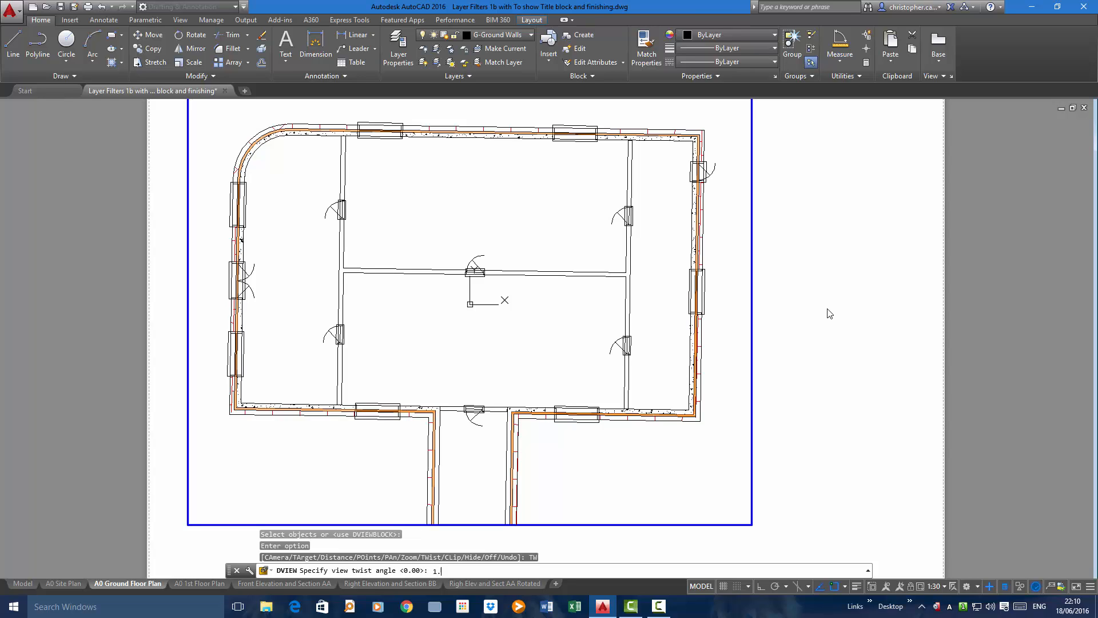
type("606460")
key("Return")
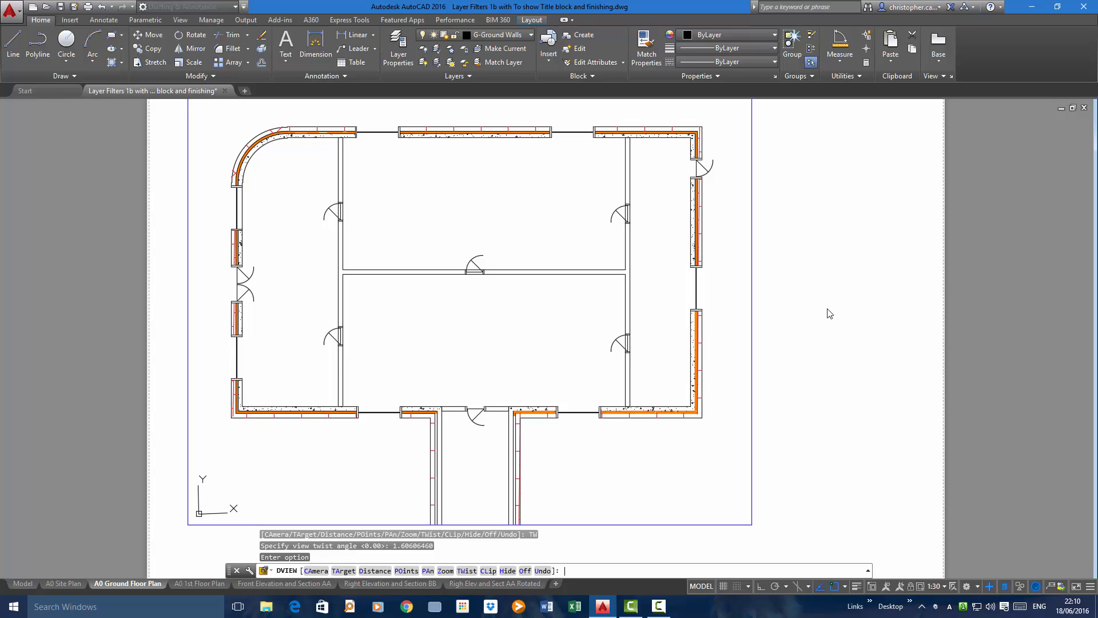
key("Return")
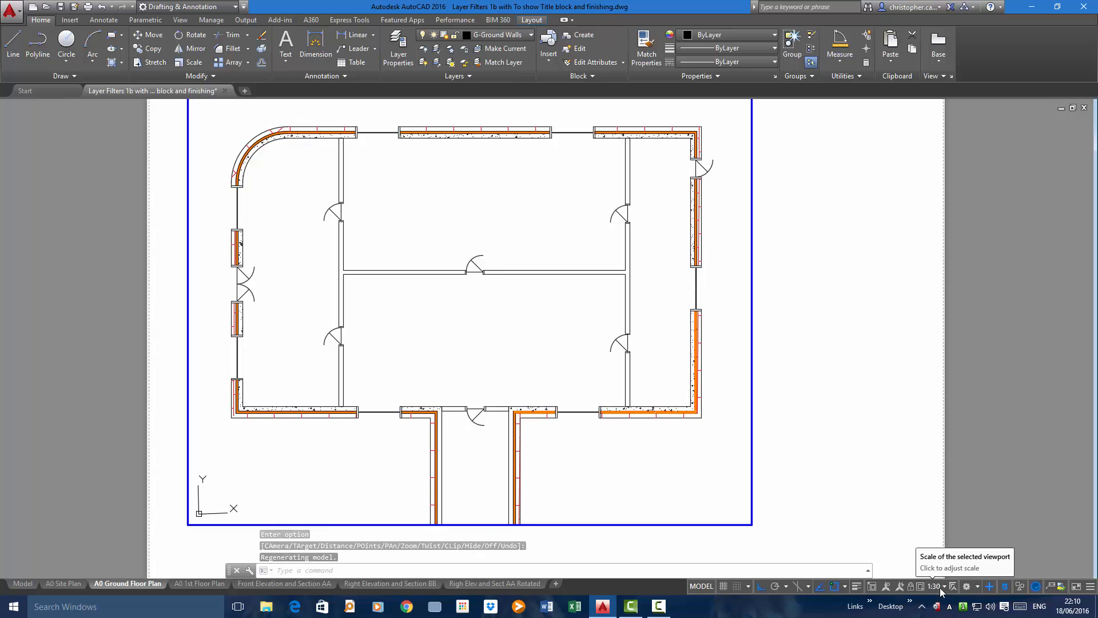
- Lock the straightened ground floor plan viewport and fit the sheet view around it
left_click(911, 586)
key("Escape")
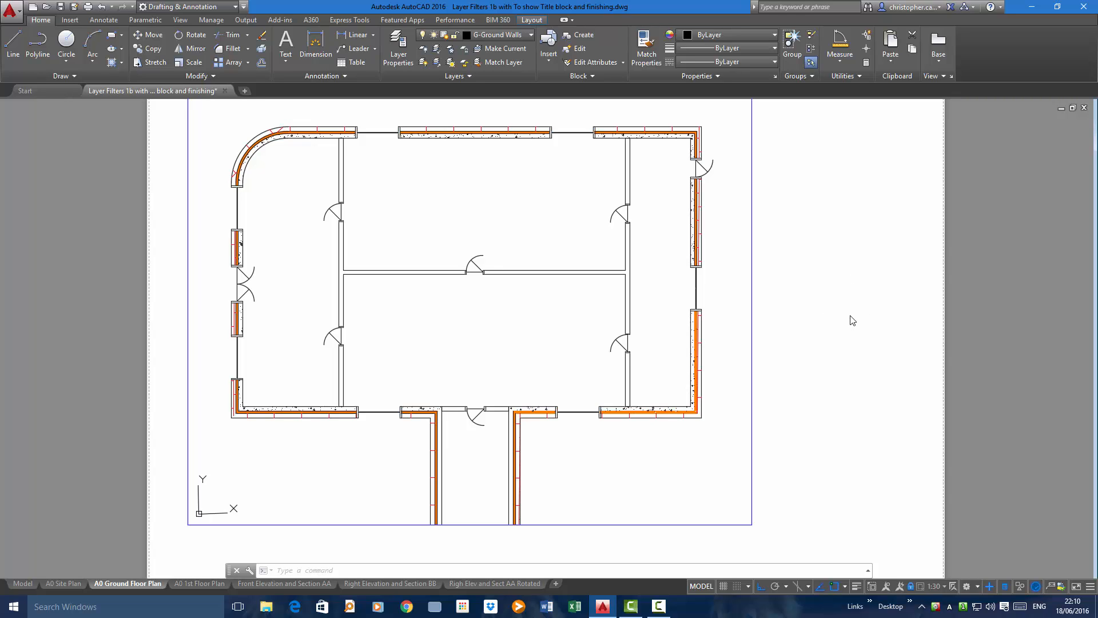
scroll(836, 319, "down", 3)
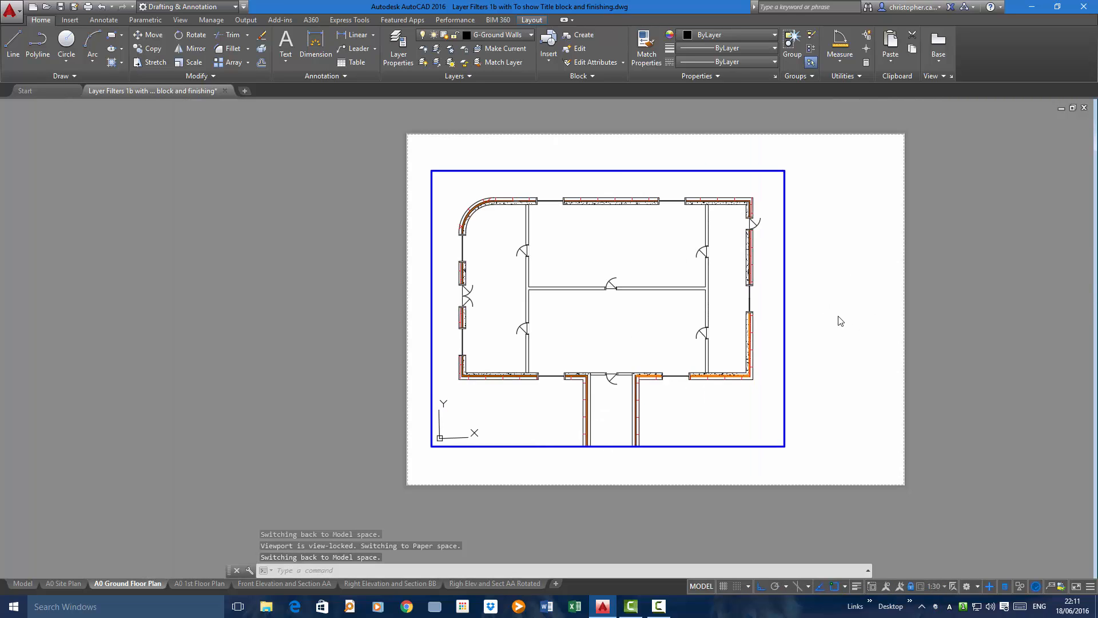
scroll(824, 308, "up", 3)
mouse_move(809, 265)
middle_mouse_down()
mouse_move(794, 302)
mouse_move(801, 276)
middle_mouse_up()
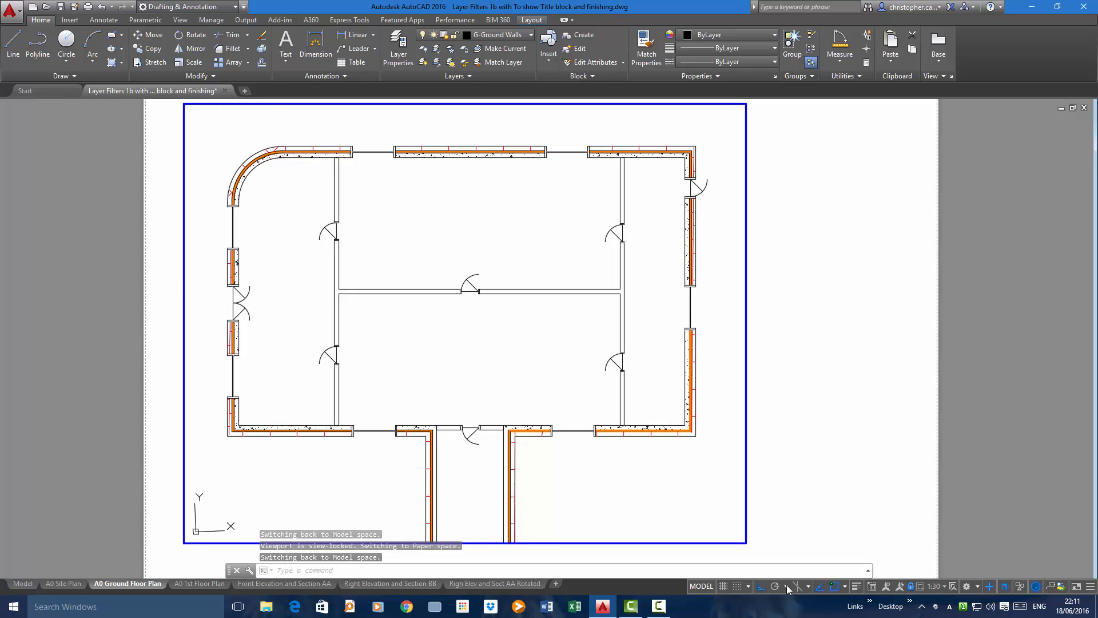
left_click(11, 48)
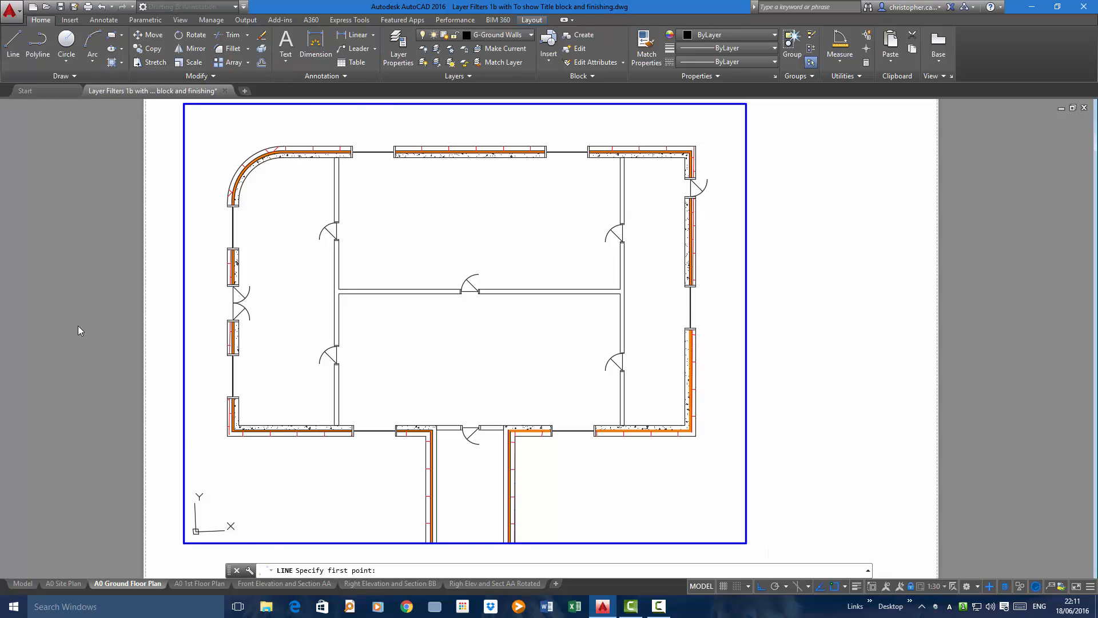
left_click(227, 436)
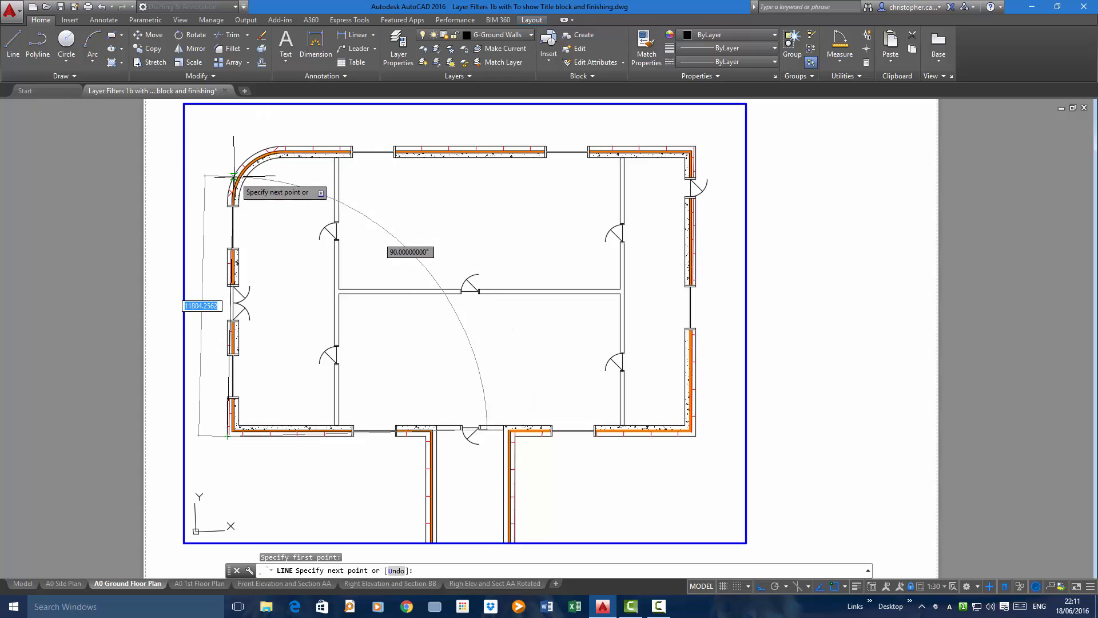
key("Escape")
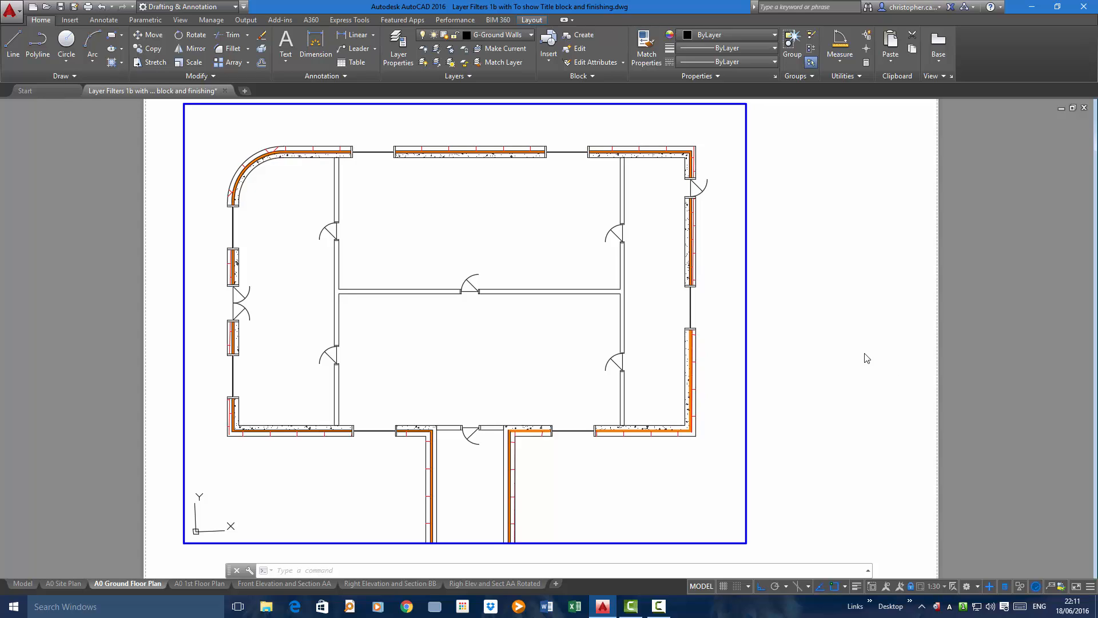
- Return to paper space and freeze the Viewport layer to hide the viewport border
double_click(807, 300)
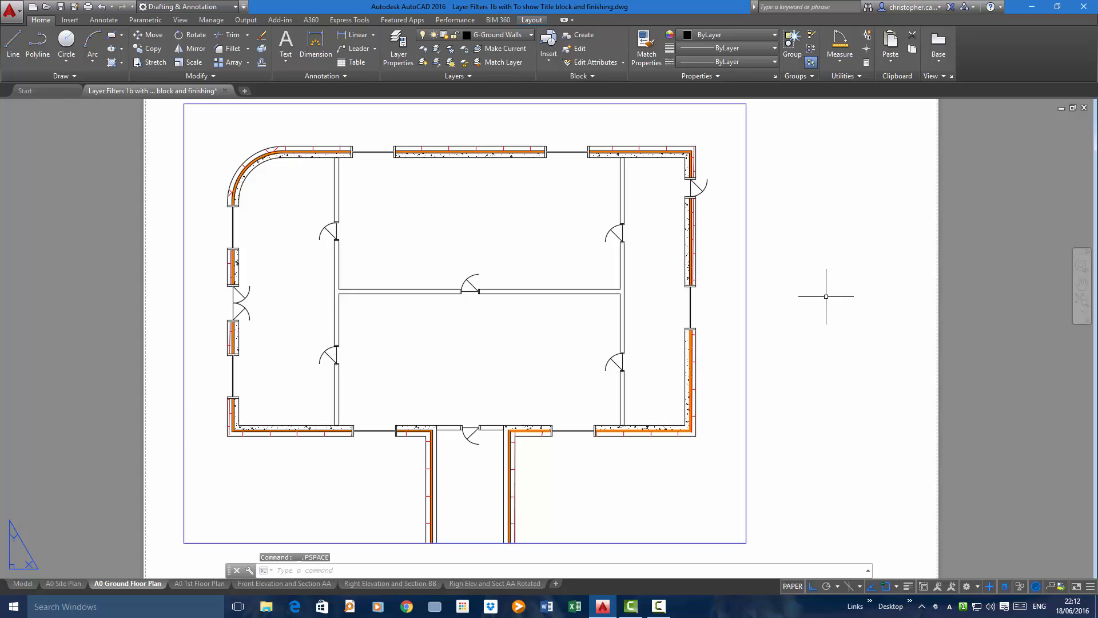
left_click(513, 36)
left_click(398, 43)
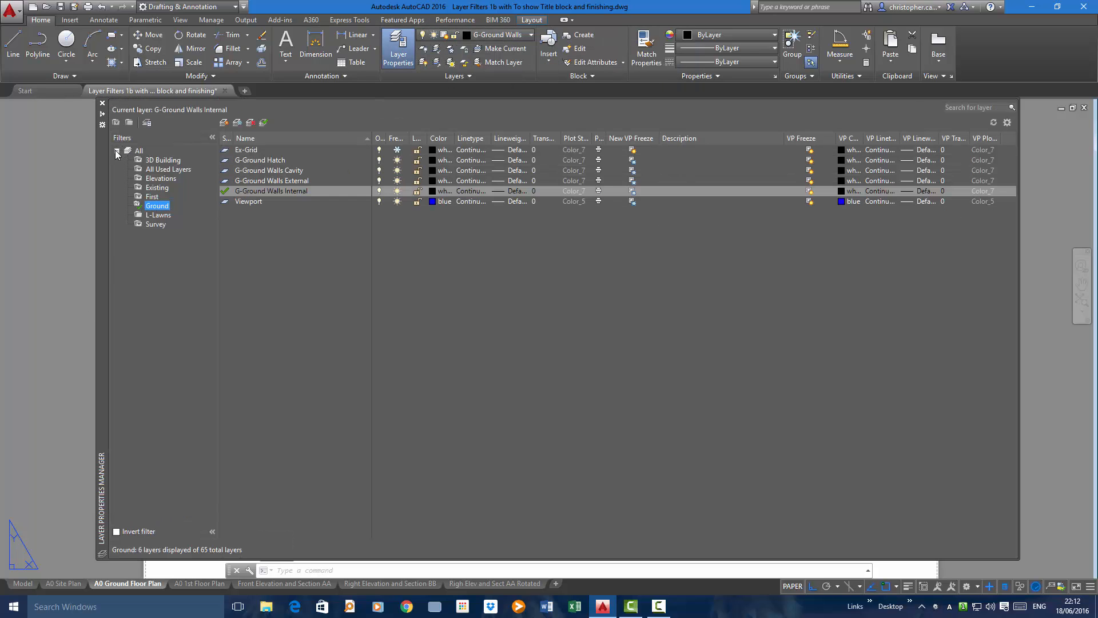
left_click(138, 150)
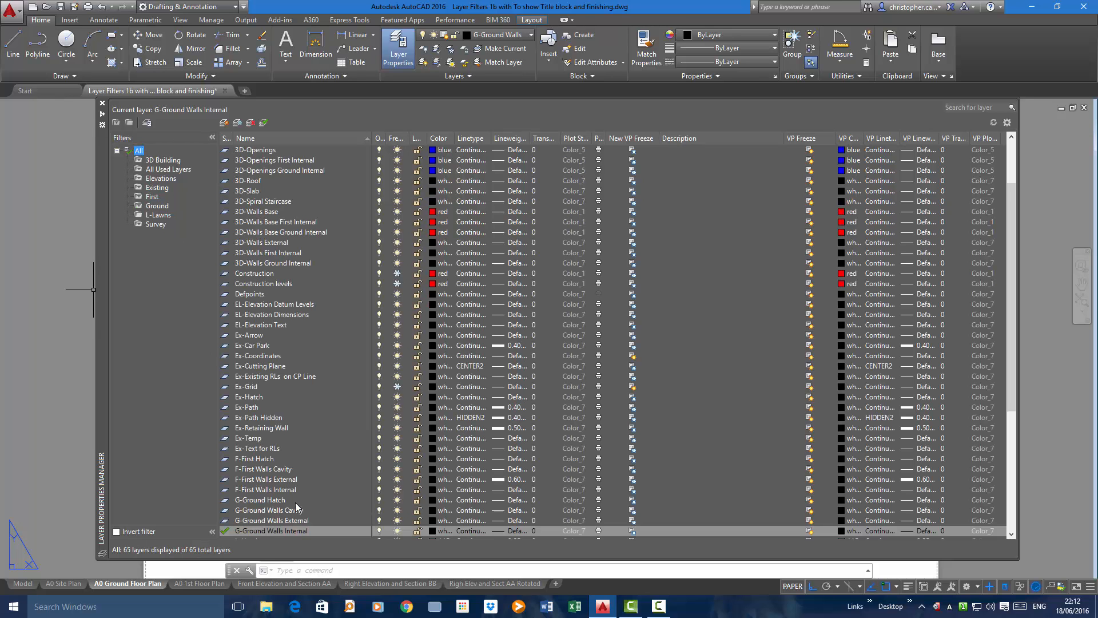
scroll(310, 435, "down", 7)
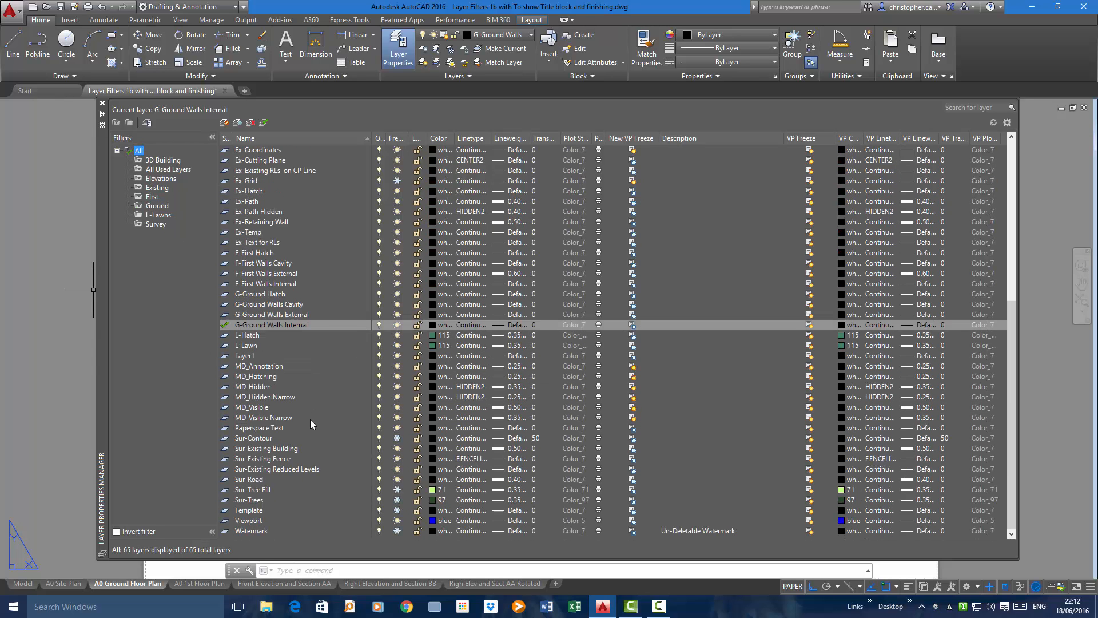
left_click(398, 520)
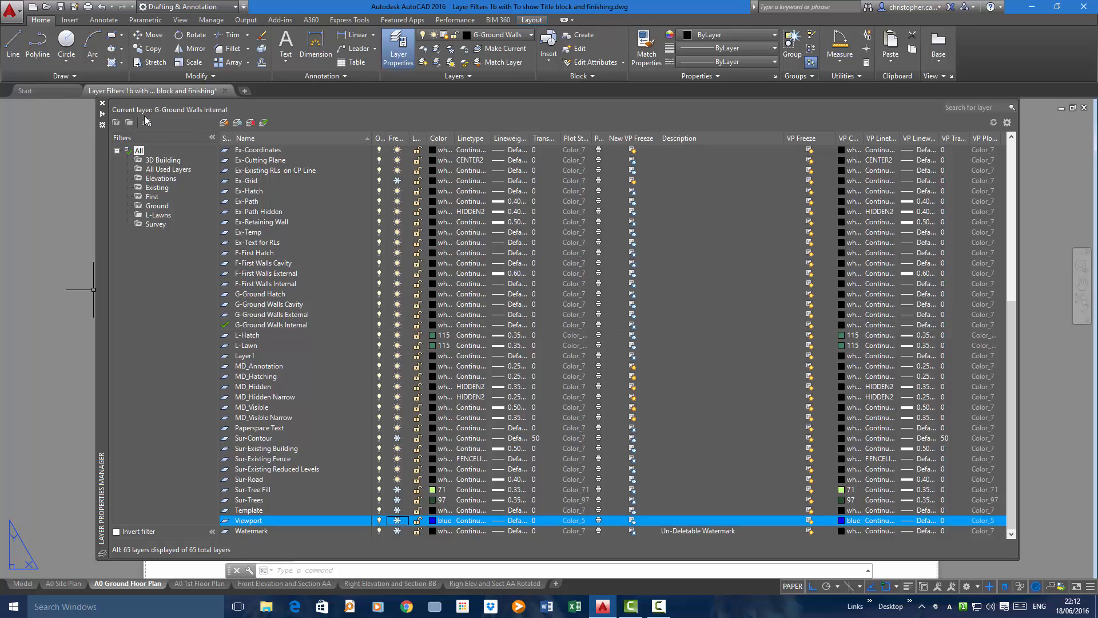
left_click(153, 198)
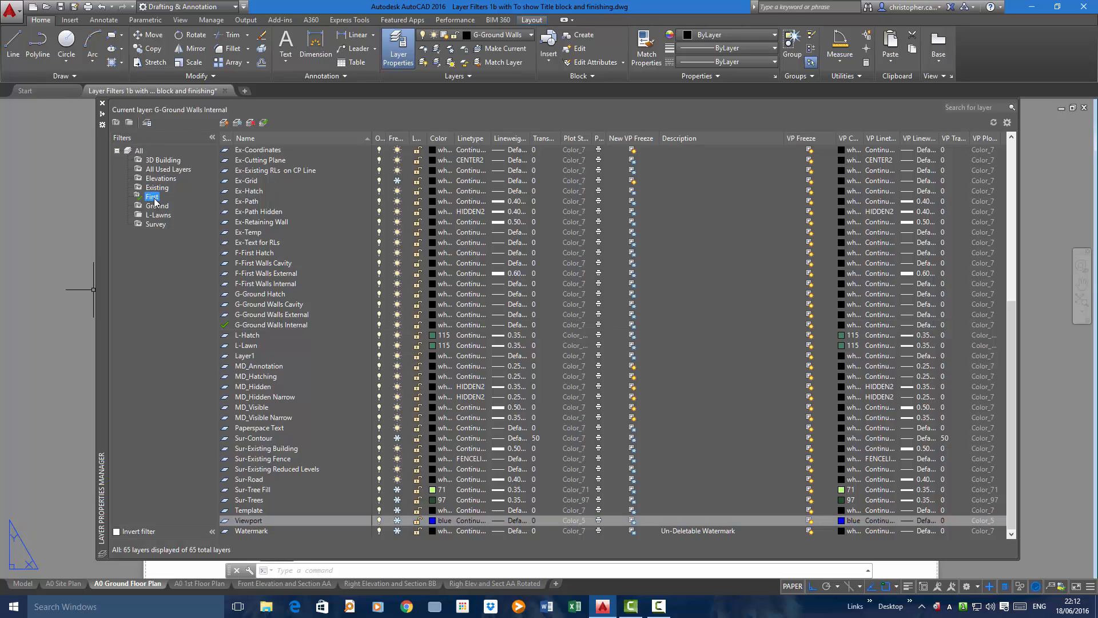
left_click(103, 103)
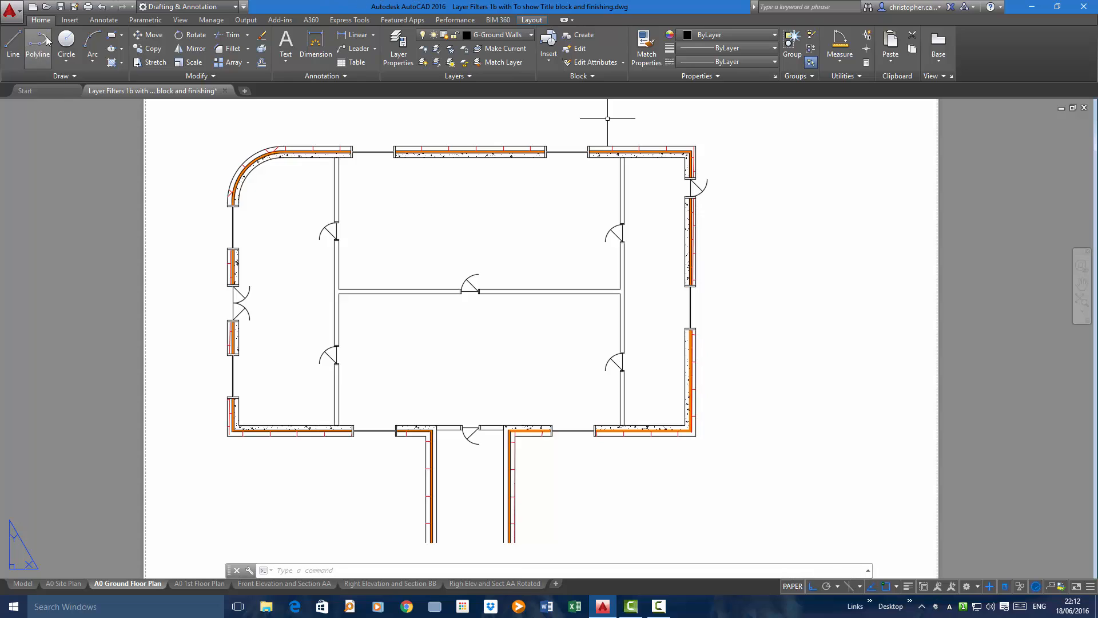
- Dimension the overall length of the ground floor plan's right exterior wall between its outer corners
left_click(104, 20)
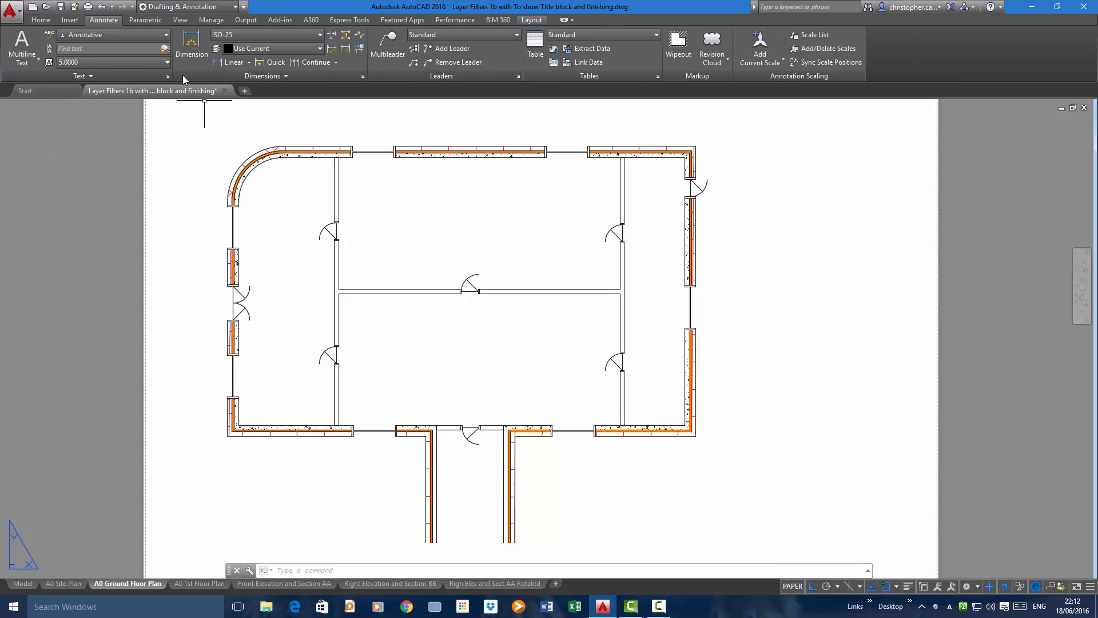
left_click(192, 40)
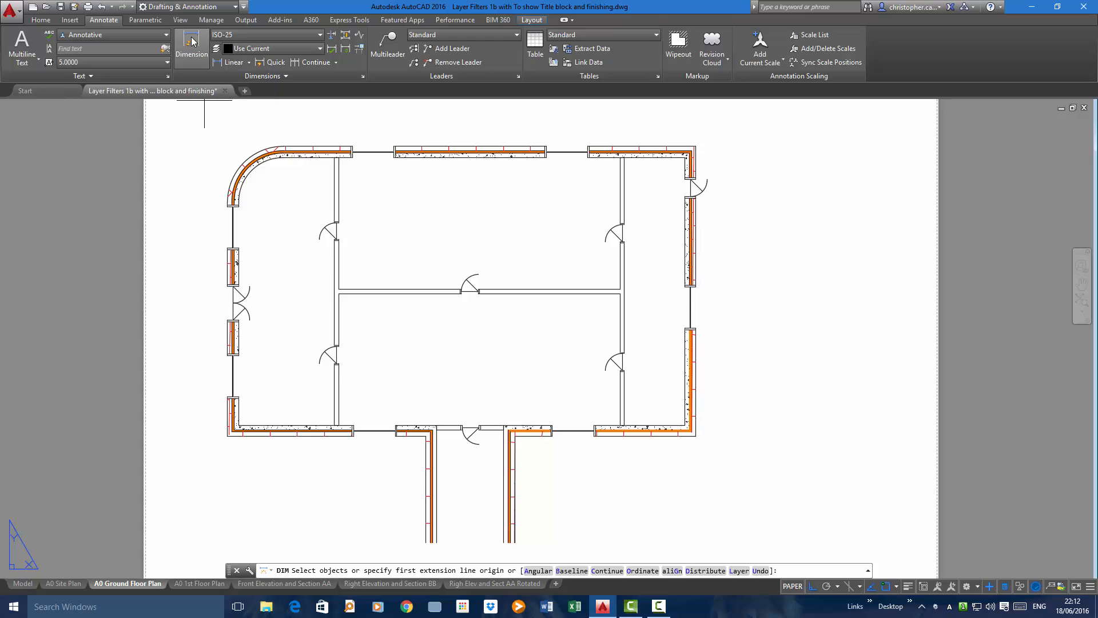
left_click(695, 436)
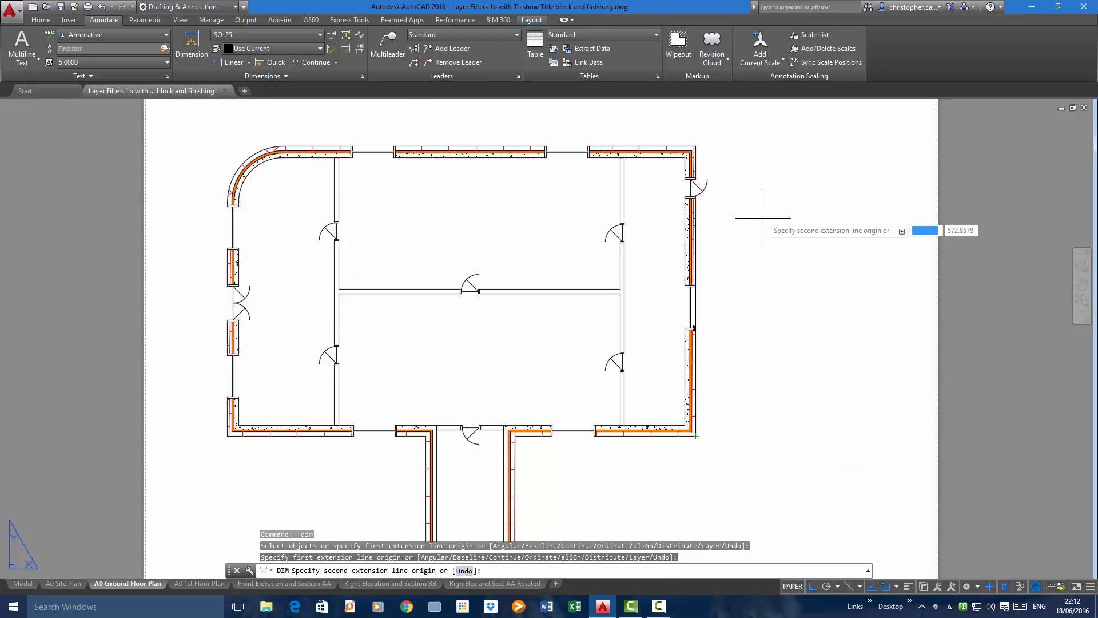
left_click(696, 145)
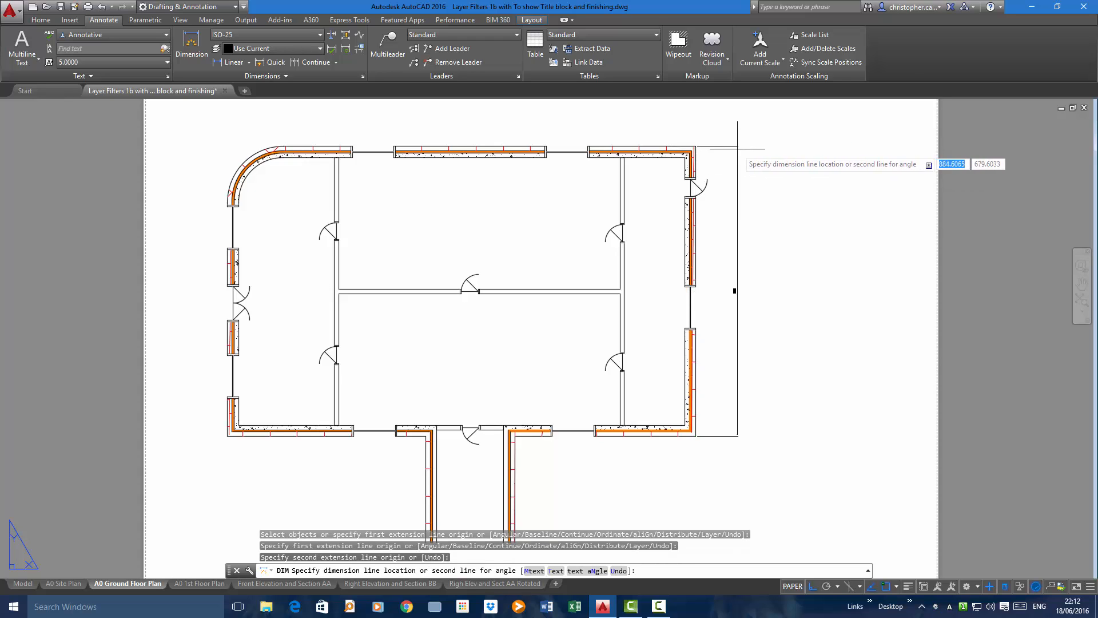
left_click(737, 157)
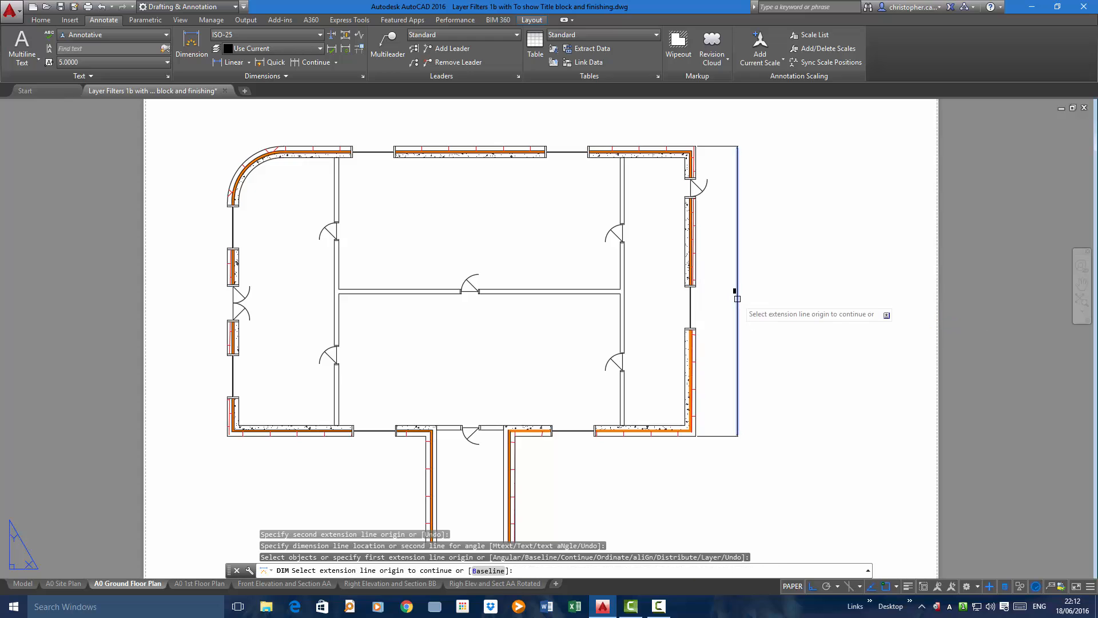
scroll(751, 297, "up", 4)
scroll(751, 304, "down", 5)
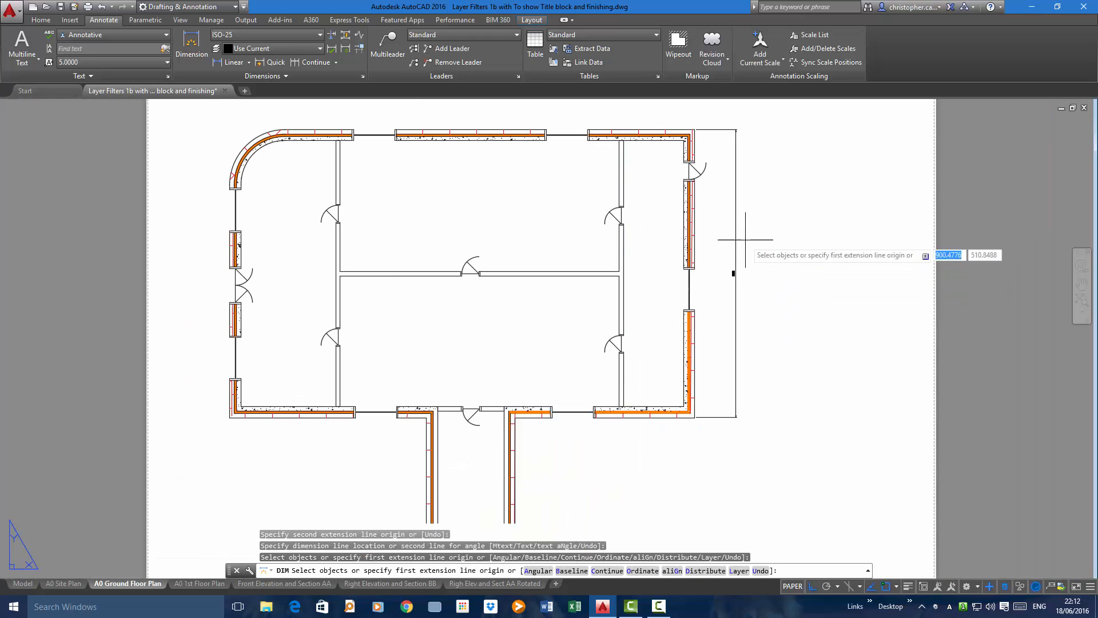
- Erase the overall dimension beside the plan's right exterior wall
left_click(735, 225)
left_click(735, 222)
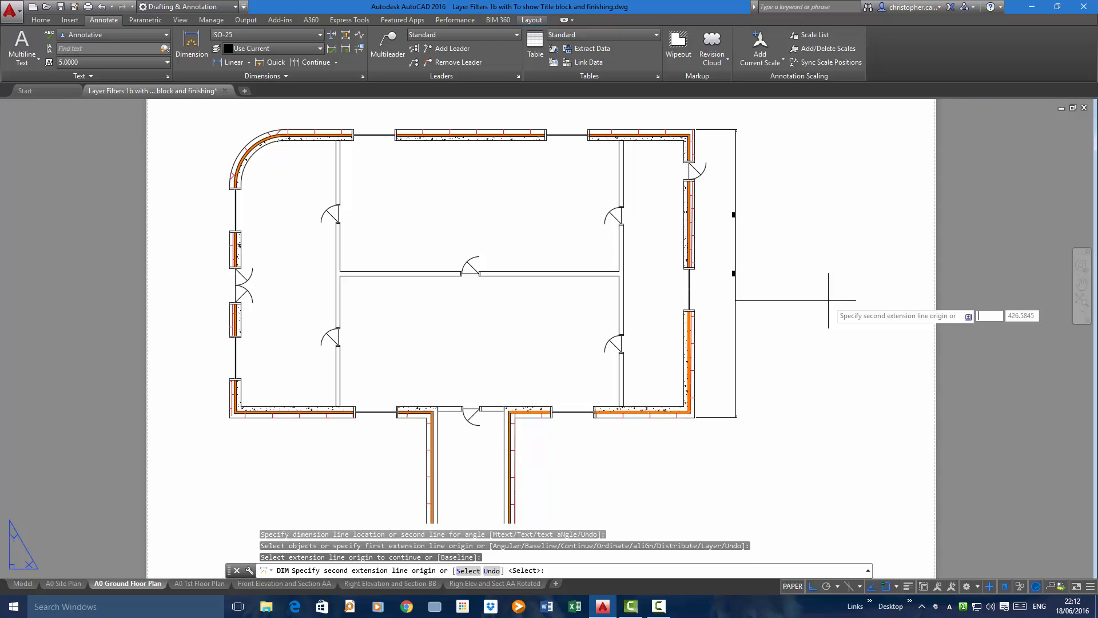
key("Escape")
key("Escape")
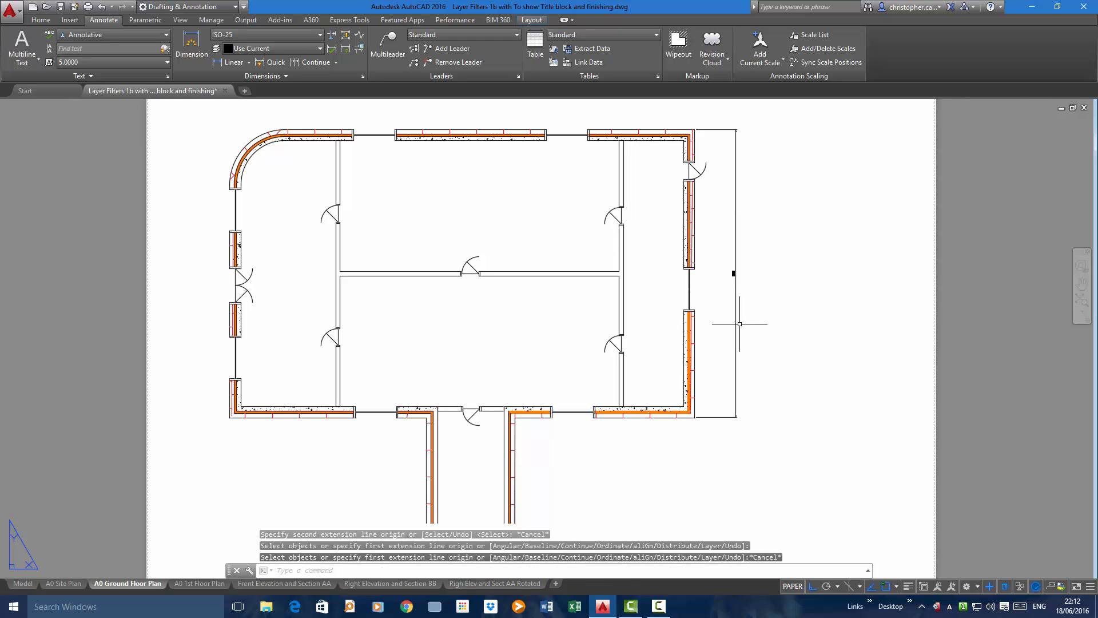
left_click(736, 317)
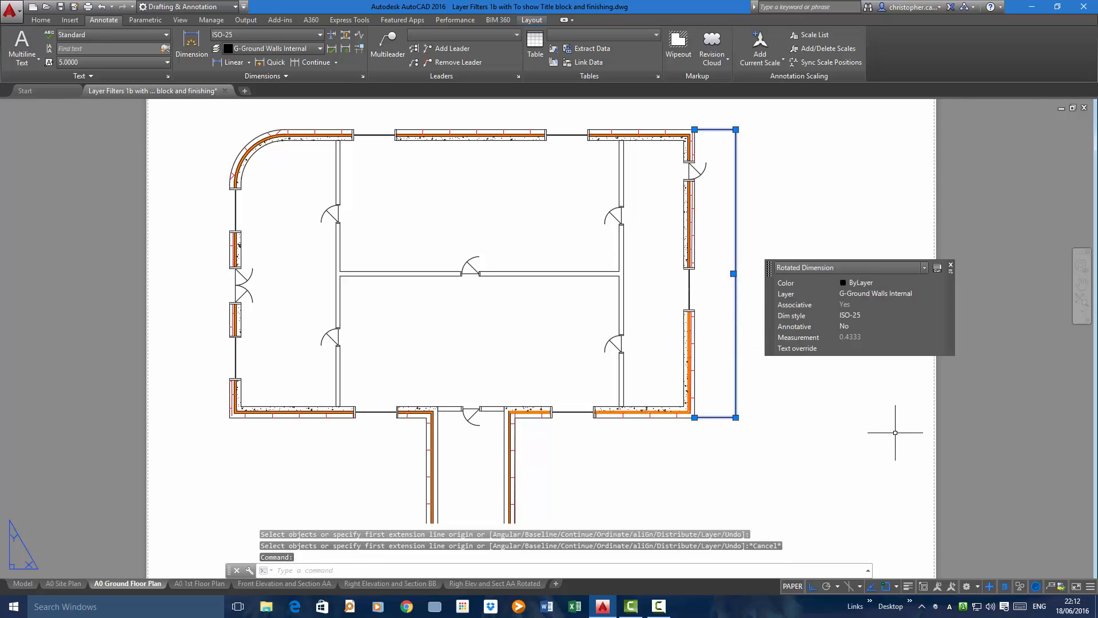
key("Delete")
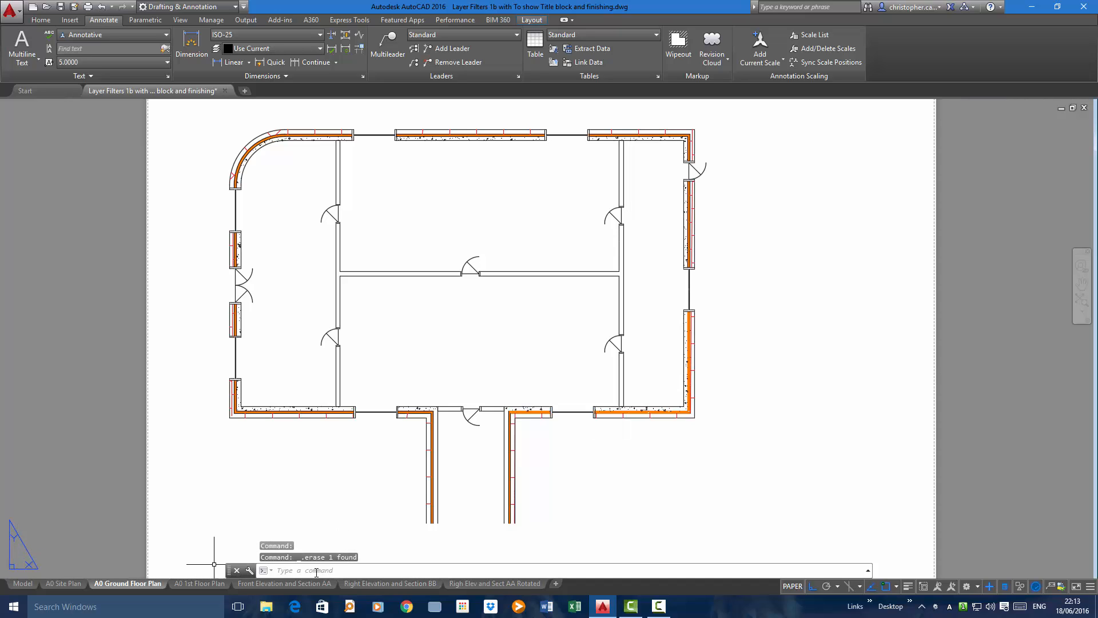
- Examine the views on the Front Elevation and Section AA sheet and open the Righ Elev and Sect AA Rotated sheet
mouse_move(375, 585)
left_click(298, 585)
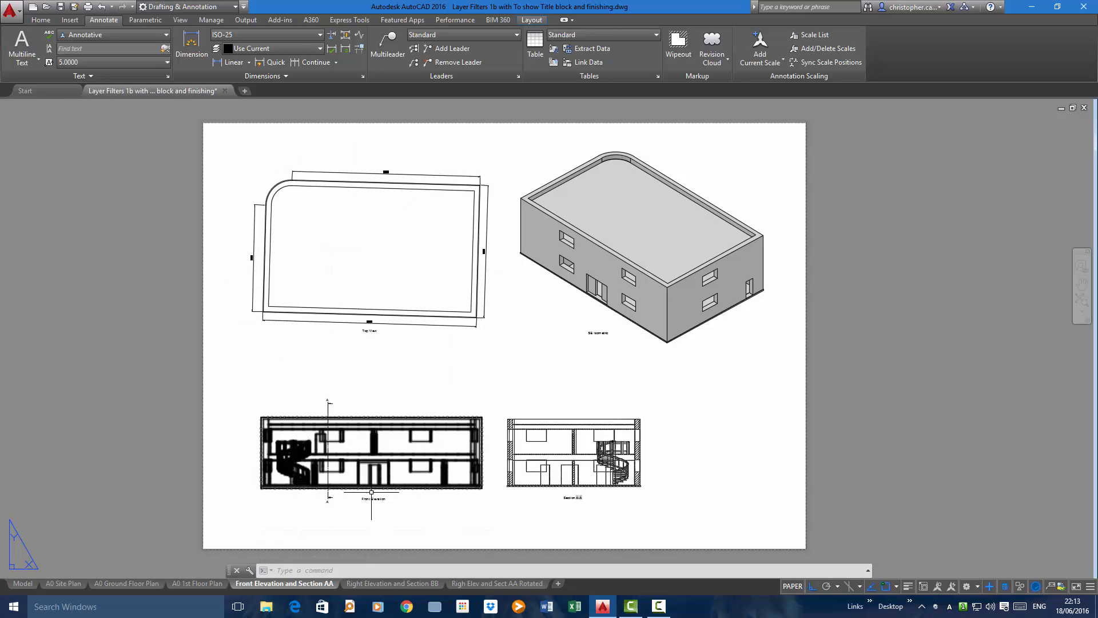
scroll(386, 520, "up", 3)
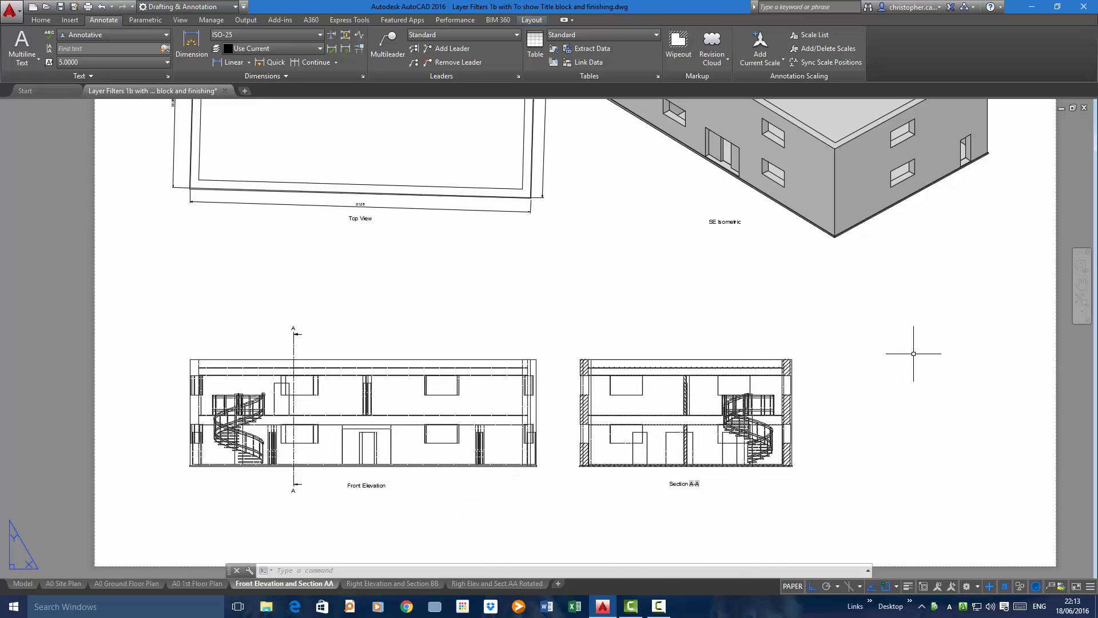
scroll(914, 352, "down", 2)
middle_click_drag(642, 307, 429, 356)
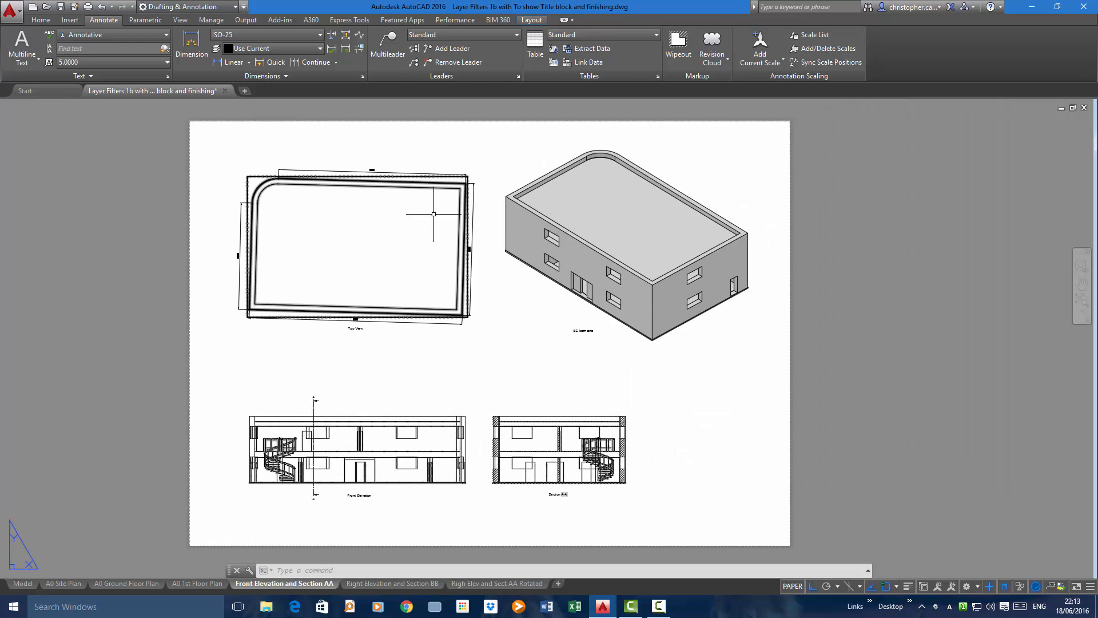
left_click(472, 583)
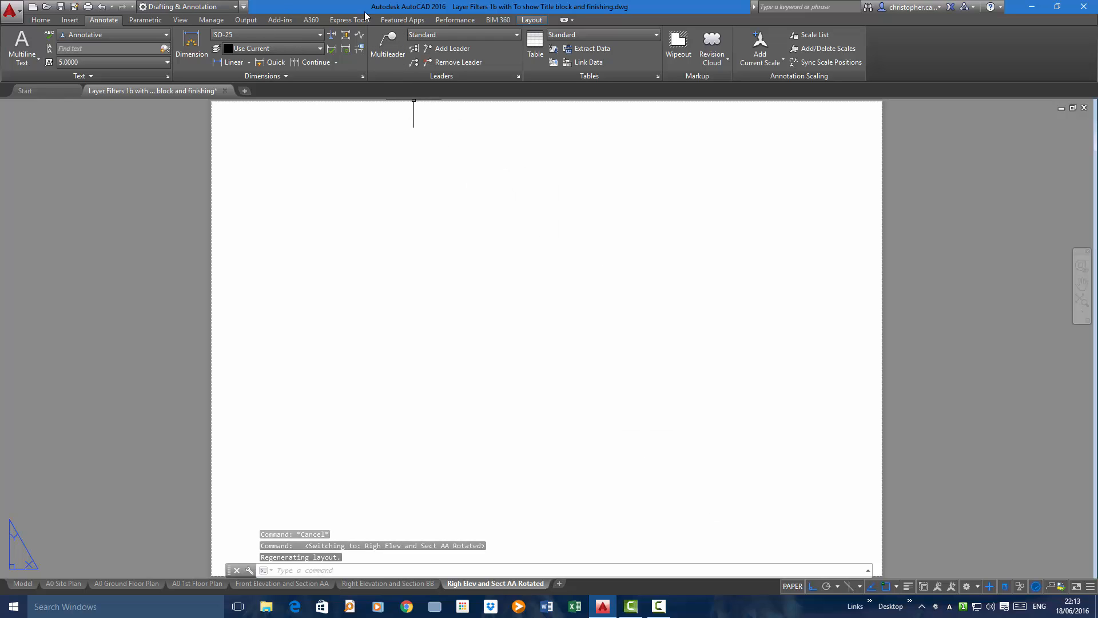
- Place a front base view from model space at 1:50 near the sheet's lower-left corner
left_click(531, 21)
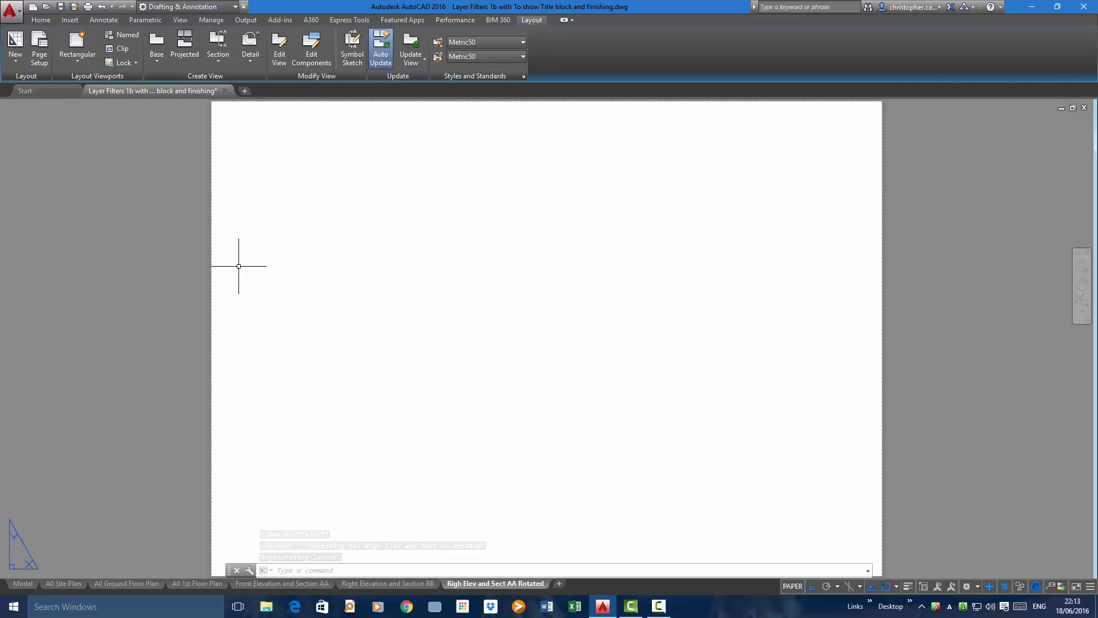
left_click(156, 60)
left_click(180, 81)
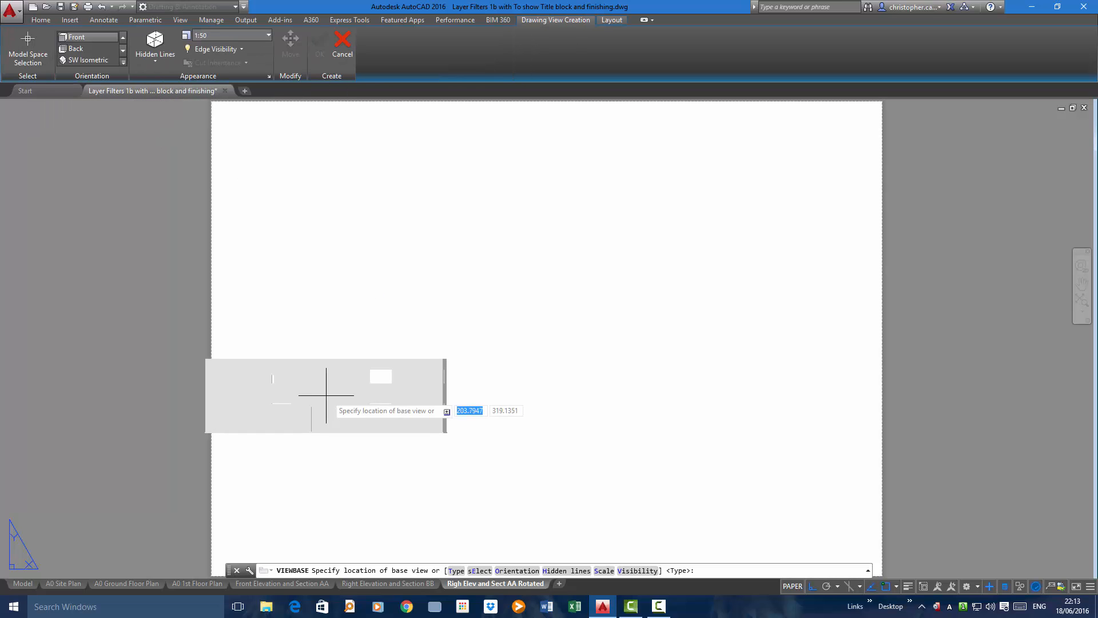
left_click(388, 484)
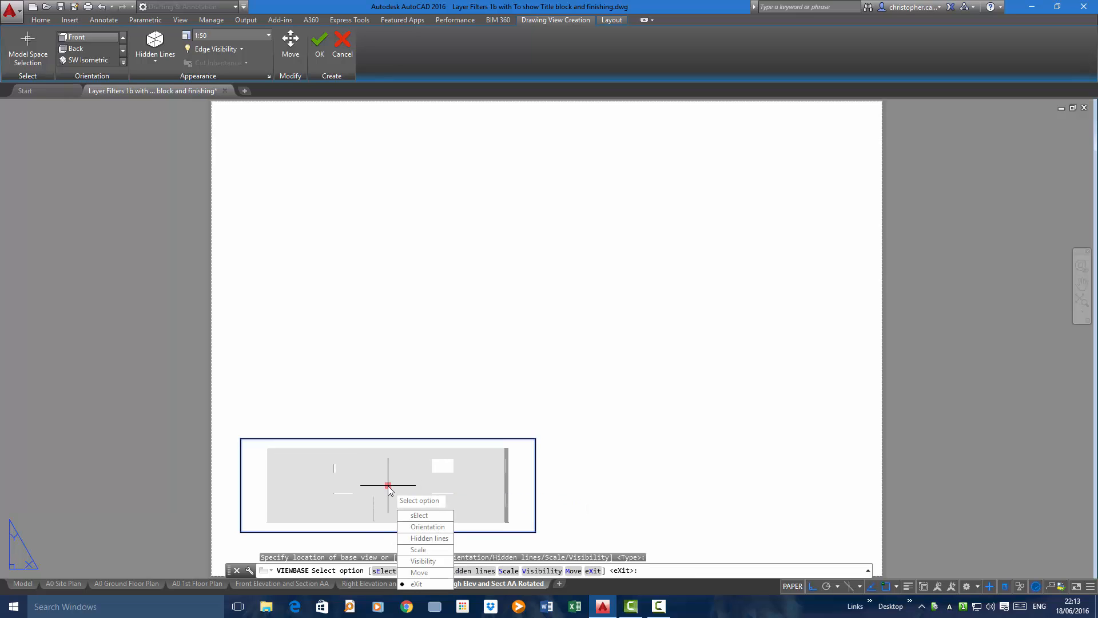
left_click(417, 584)
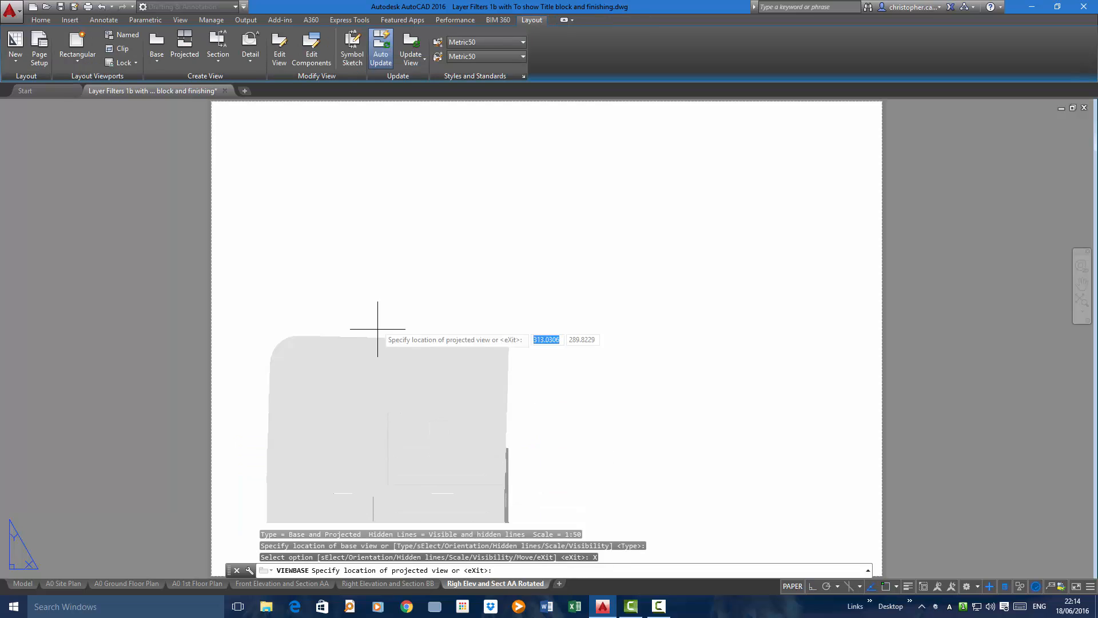
- Project a top view, a right side view and an isometric view from the front base view
left_click(359, 226)
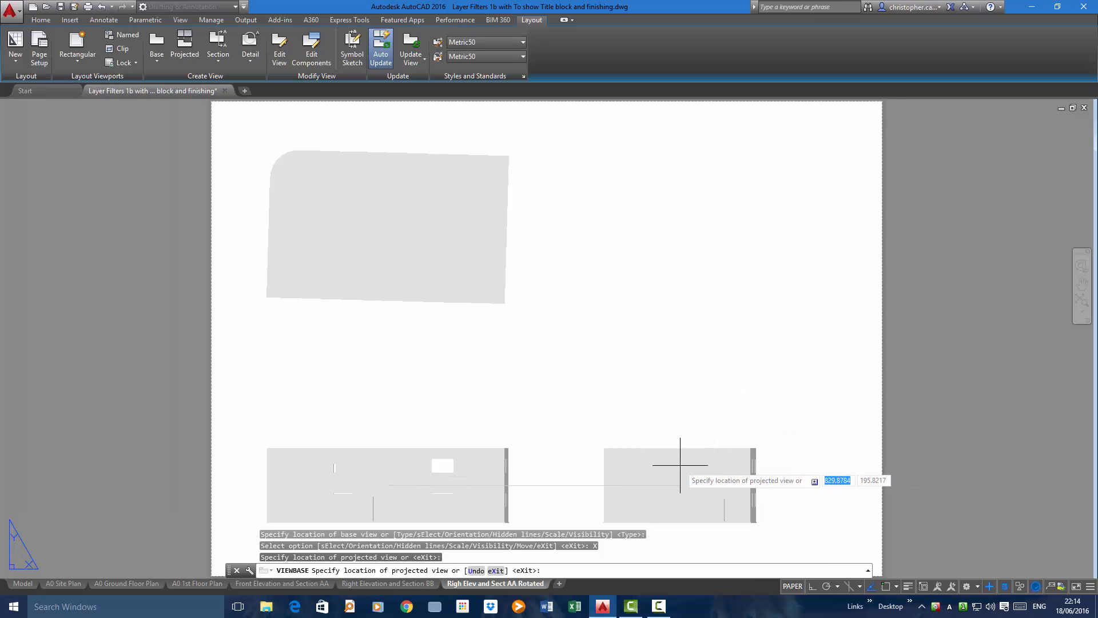
left_click(672, 463)
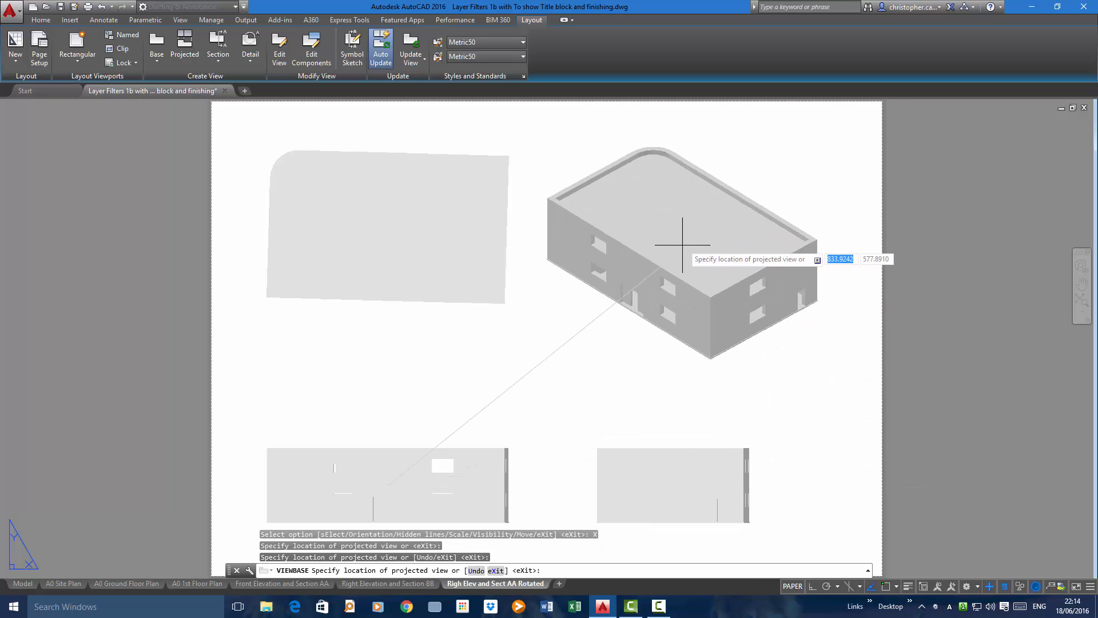
left_click(702, 219)
key("Return")
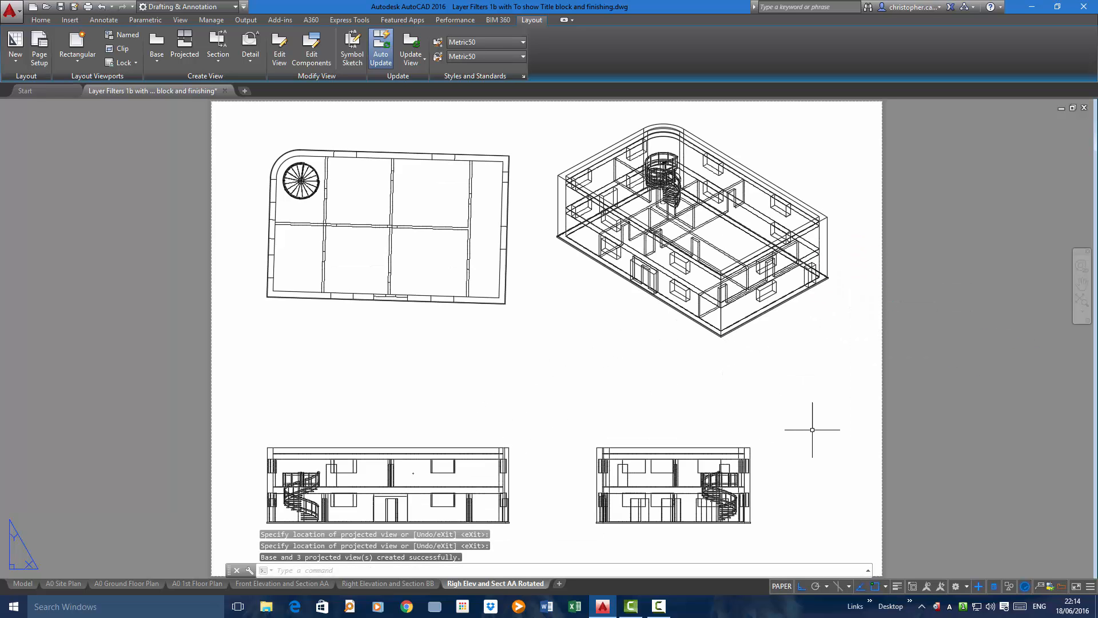
- Compare with the Front Elevation and Section AA sheet and erase all four drawing views from the rotated sheet
left_click(251, 585)
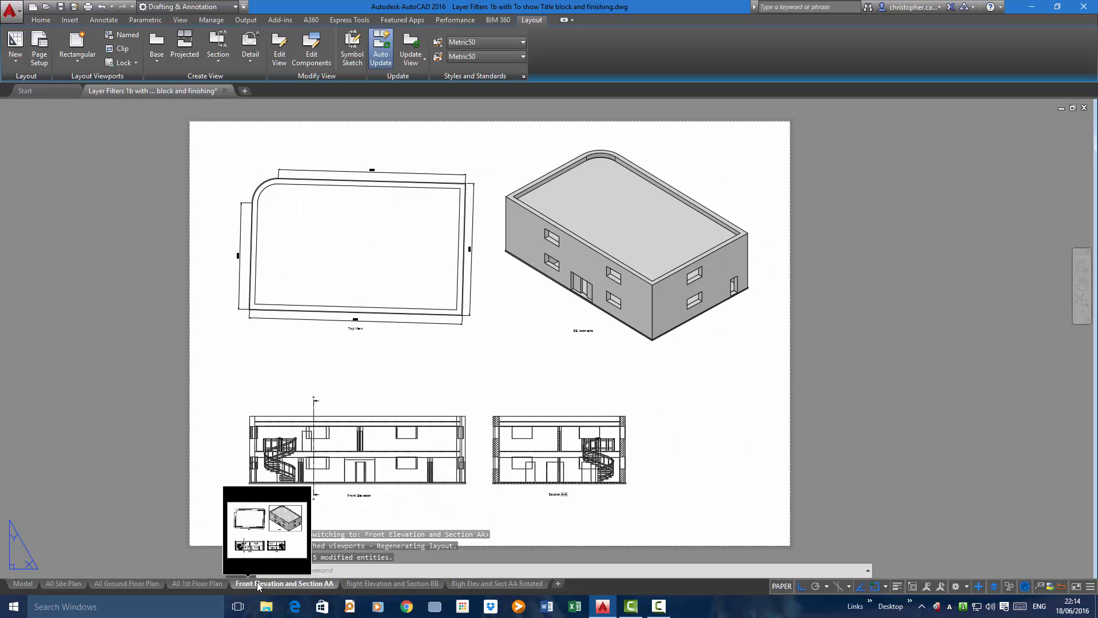
left_click(492, 583)
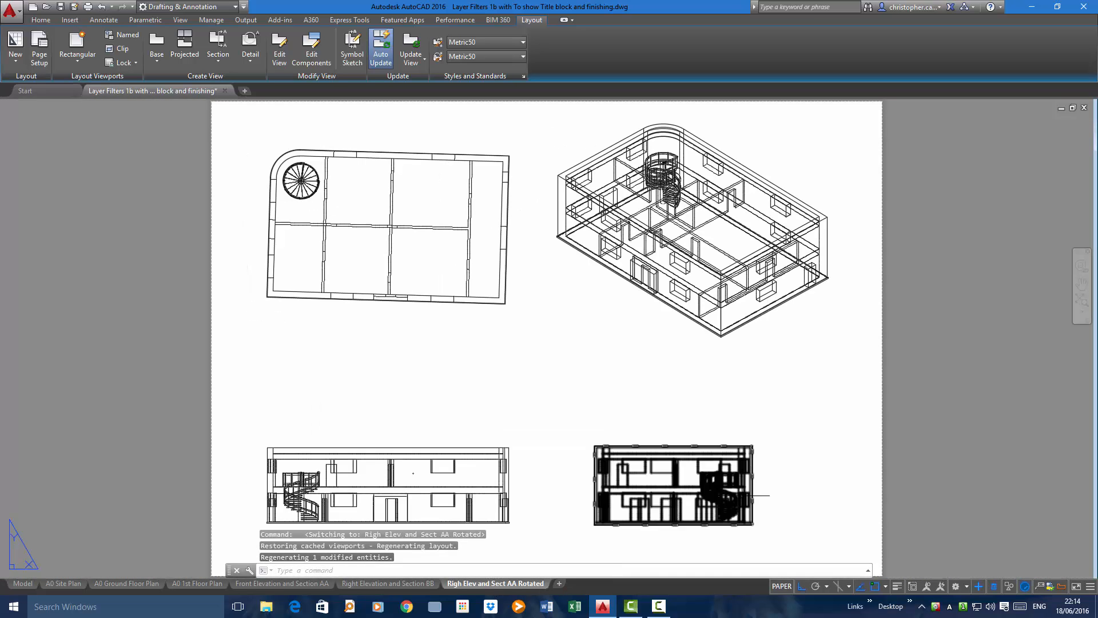
left_click(857, 540)
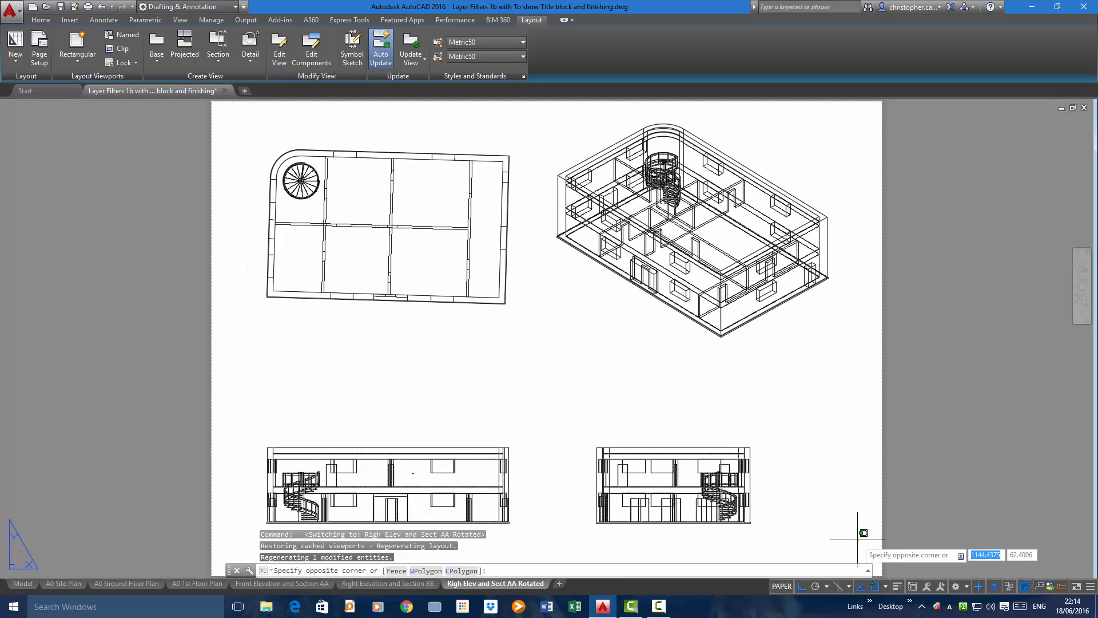
left_click(267, 170)
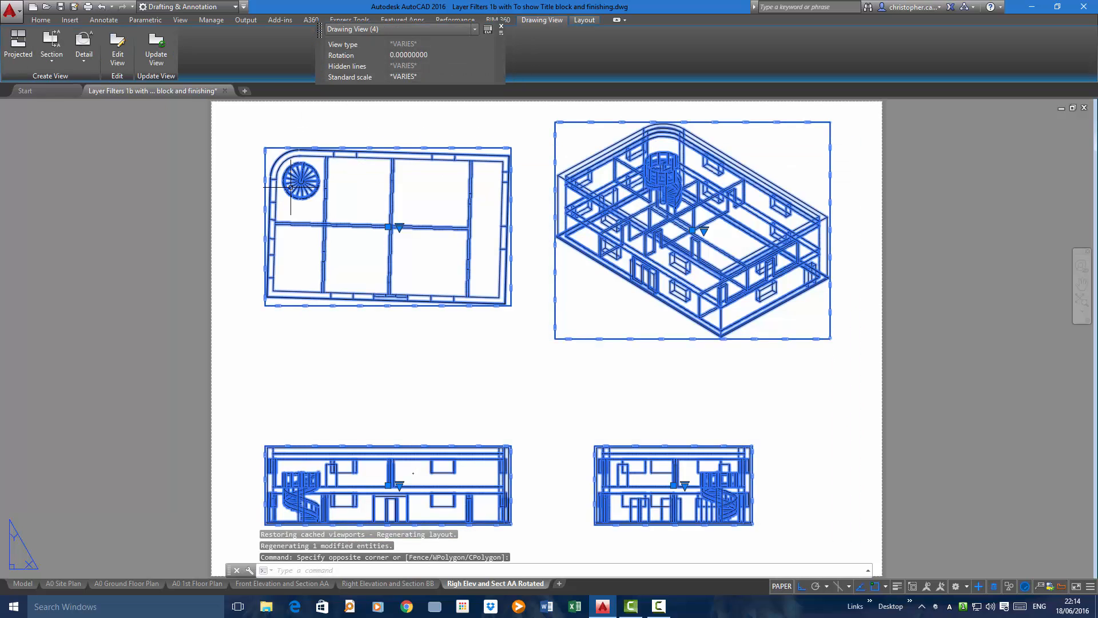
key("Delete")
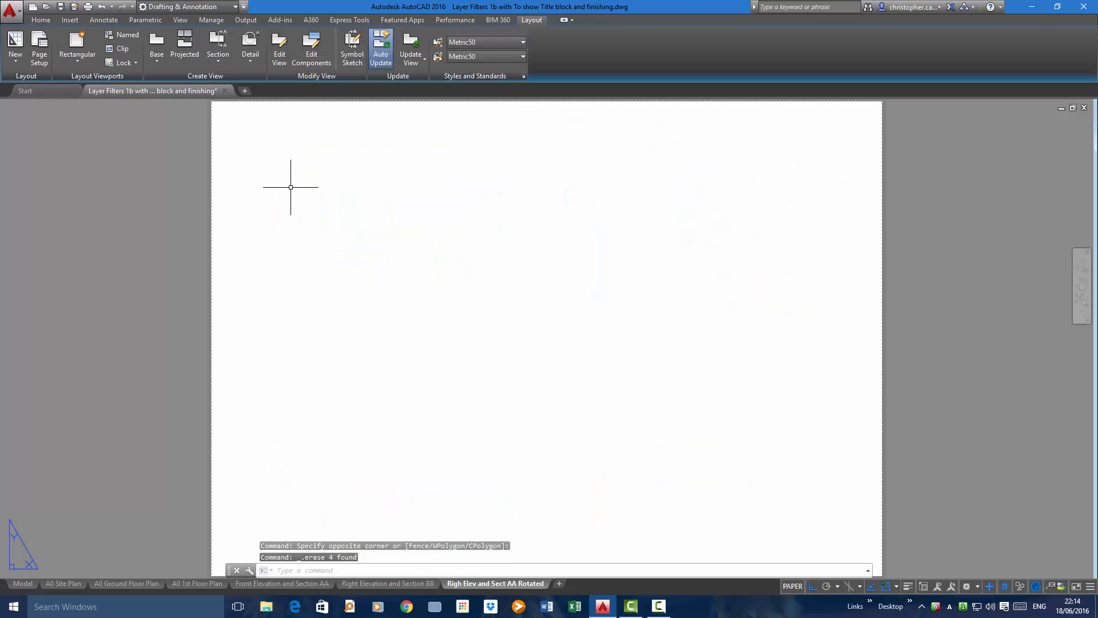
- Accept the drafting standard with third angle projection and place a base view from model space in the sheet's upper-left area
left_click(521, 78)
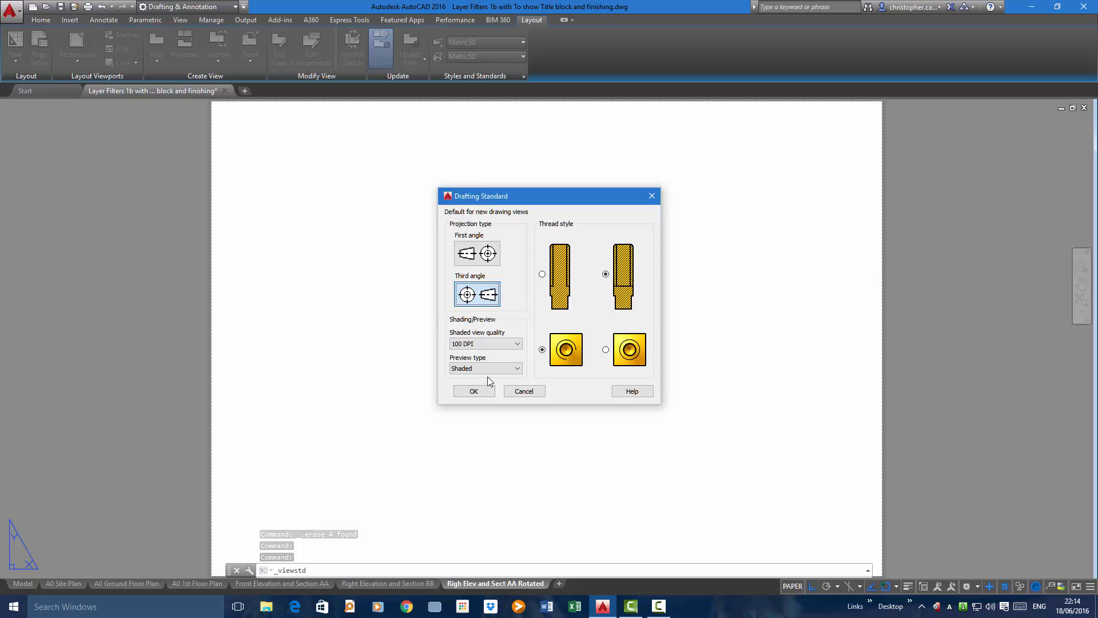
left_click(474, 392)
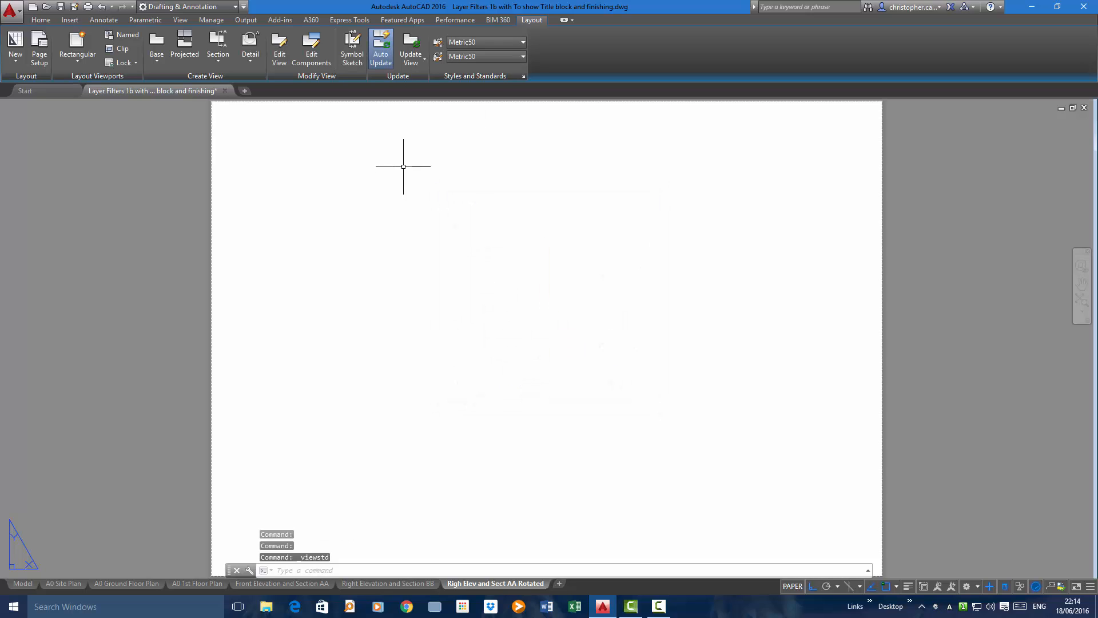
left_click(159, 60)
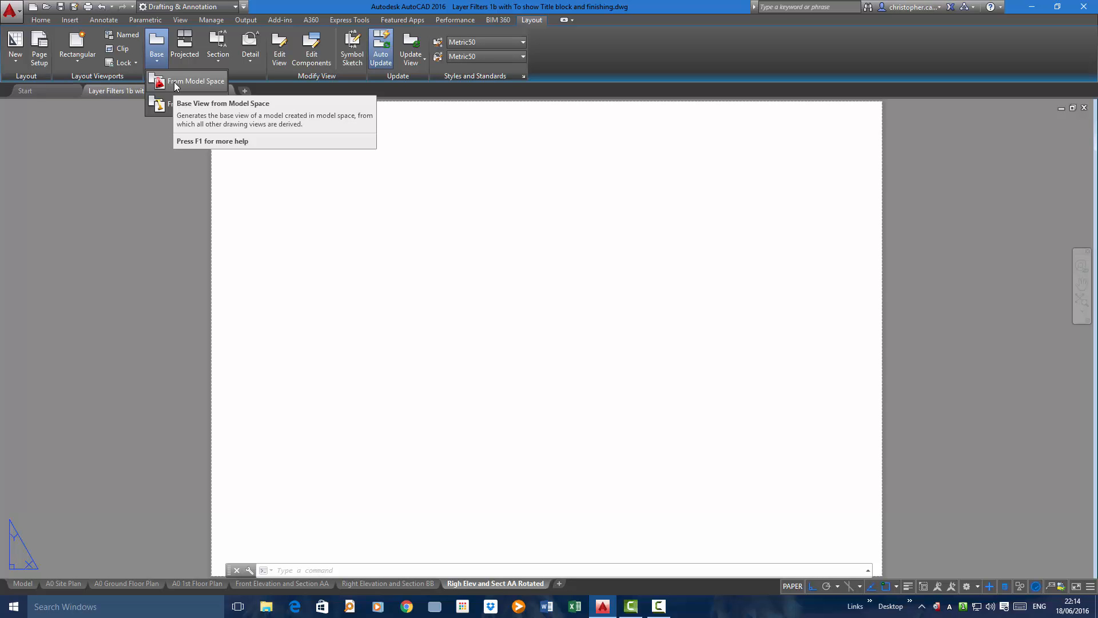
left_click(175, 83)
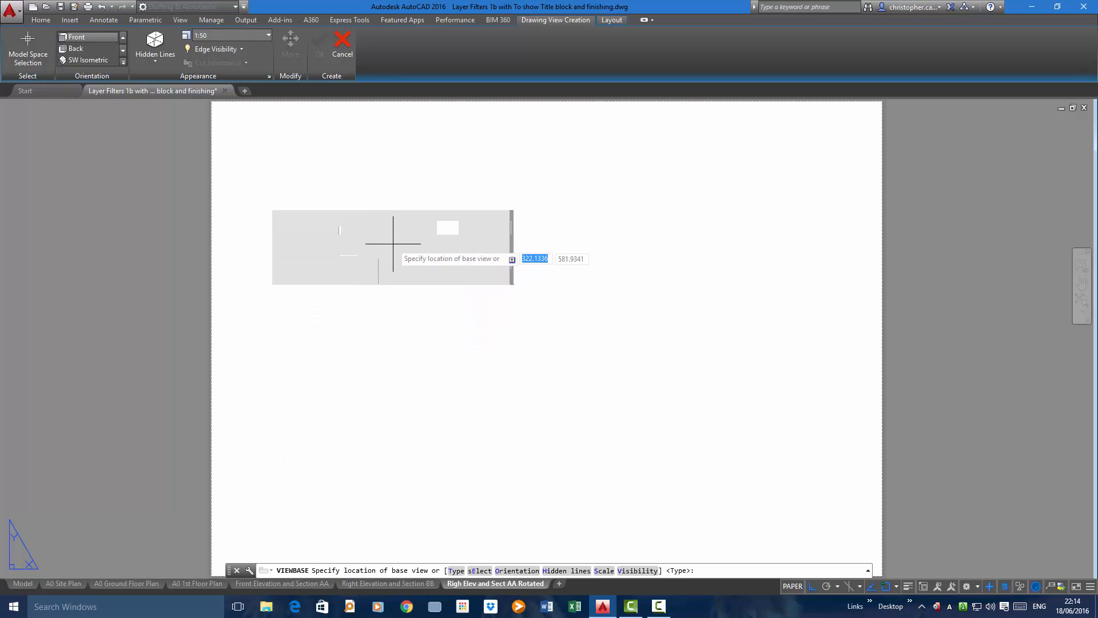
left_click(397, 213)
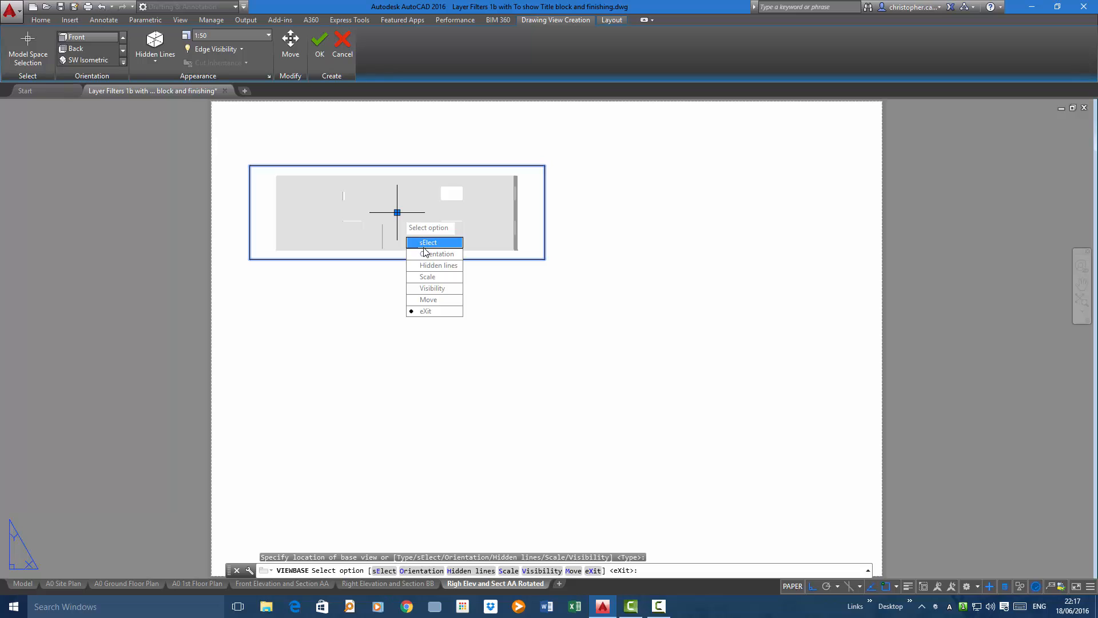
- Set the base view's orientation to Top and its scale to 0.02, and finish it without placing any projected views
left_click(425, 256)
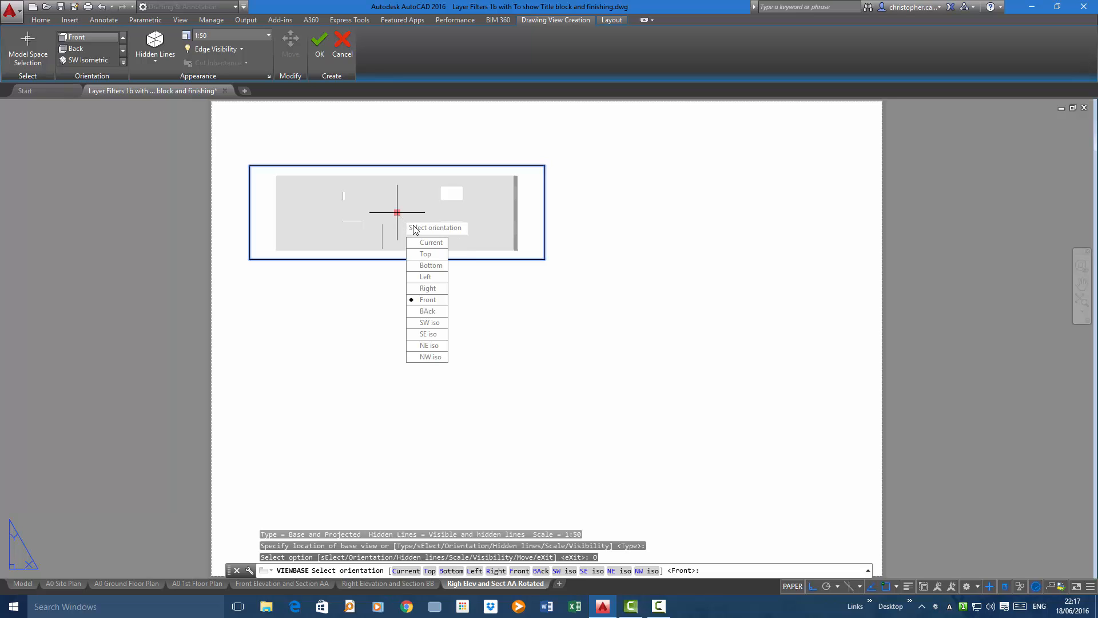
left_click(426, 254)
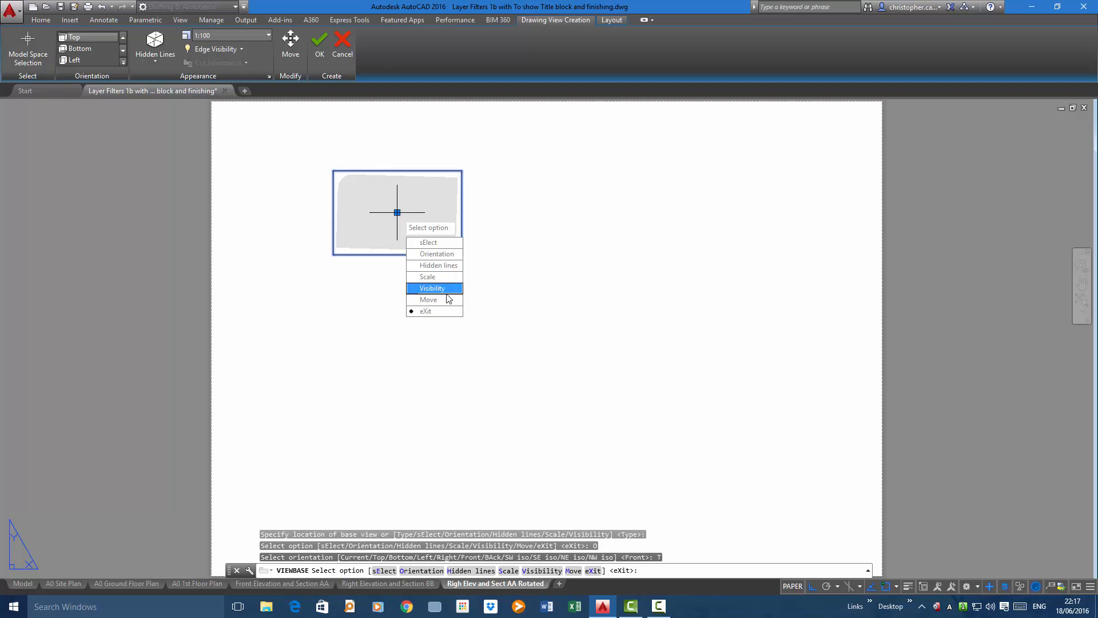
left_click(441, 277)
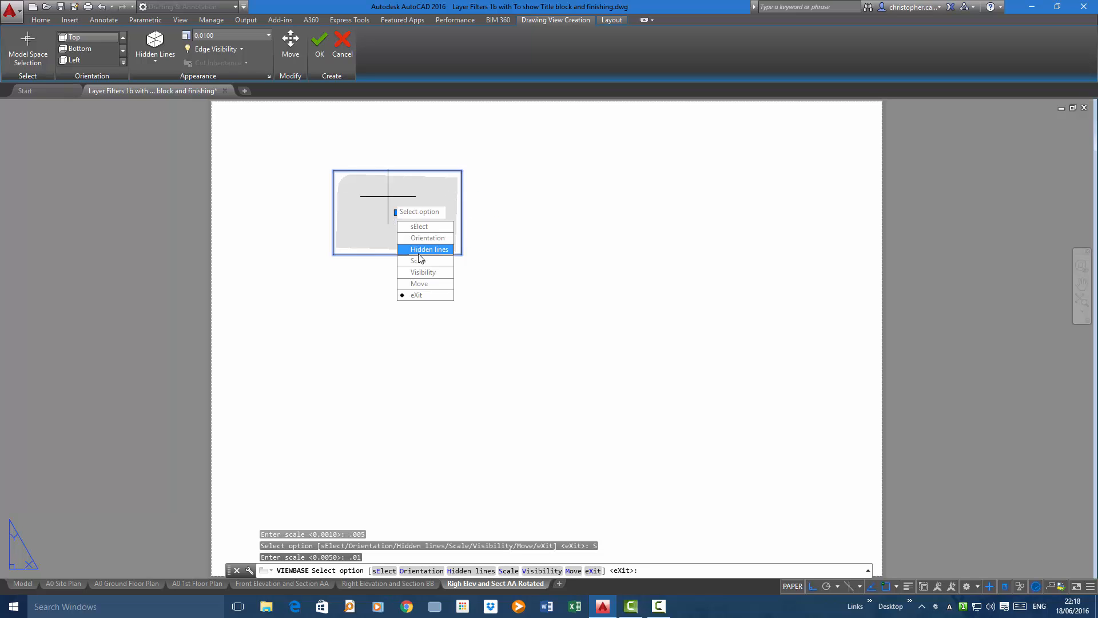
left_click(426, 263)
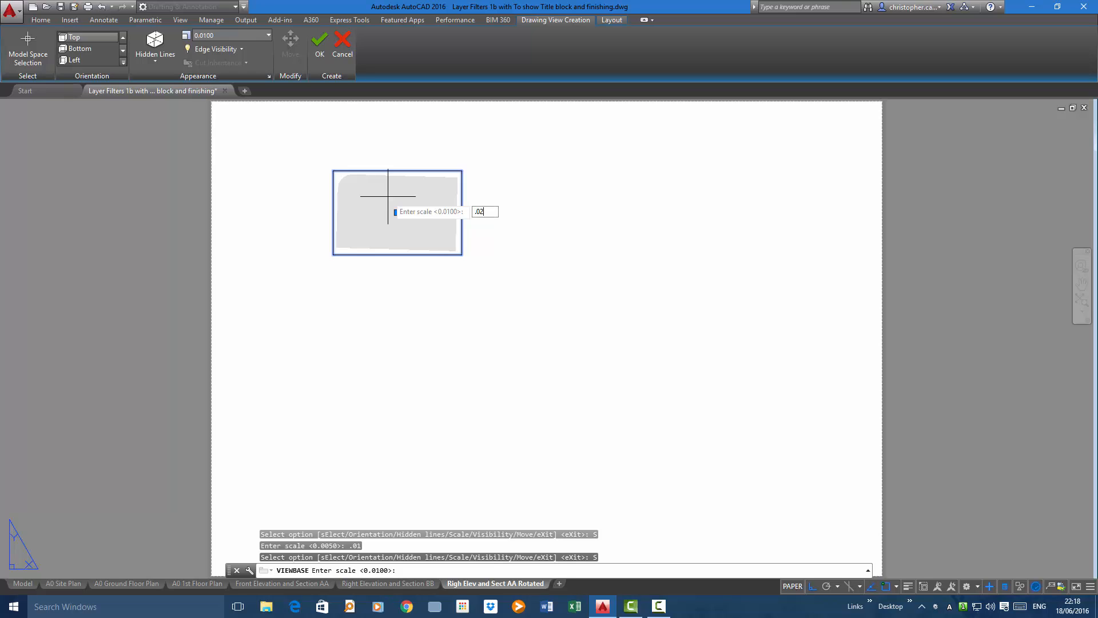
key("Return")
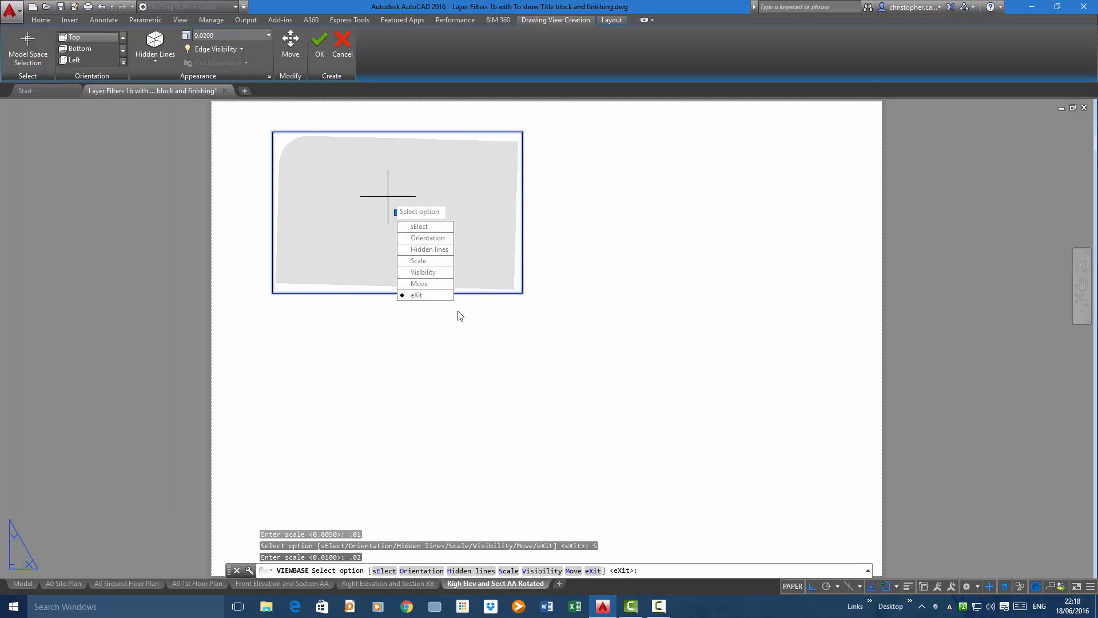
left_click(417, 295)
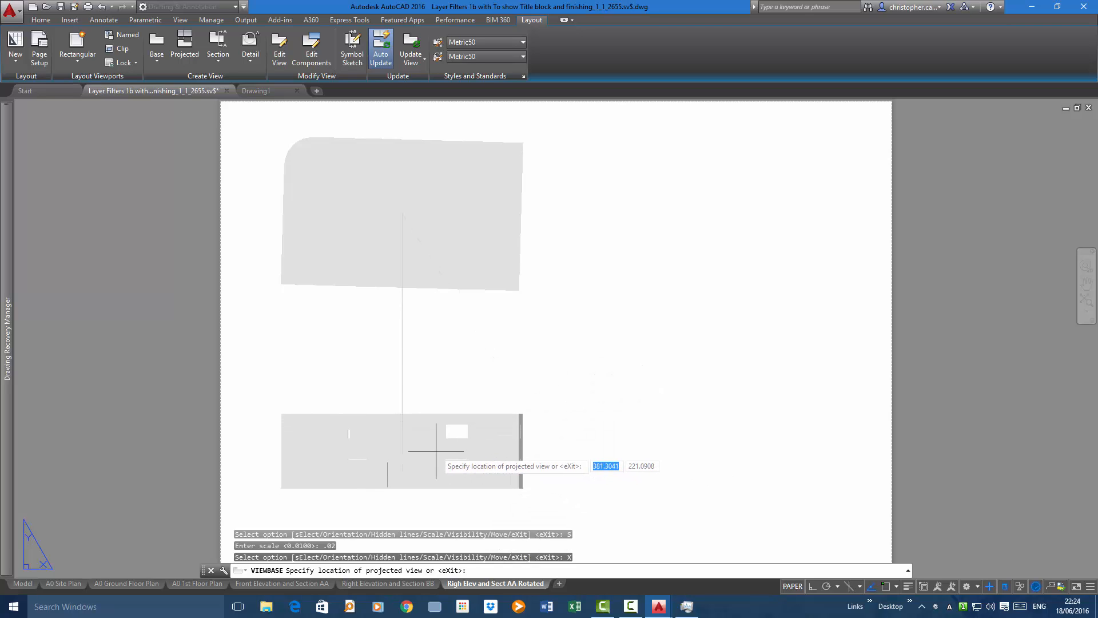
key("Return")
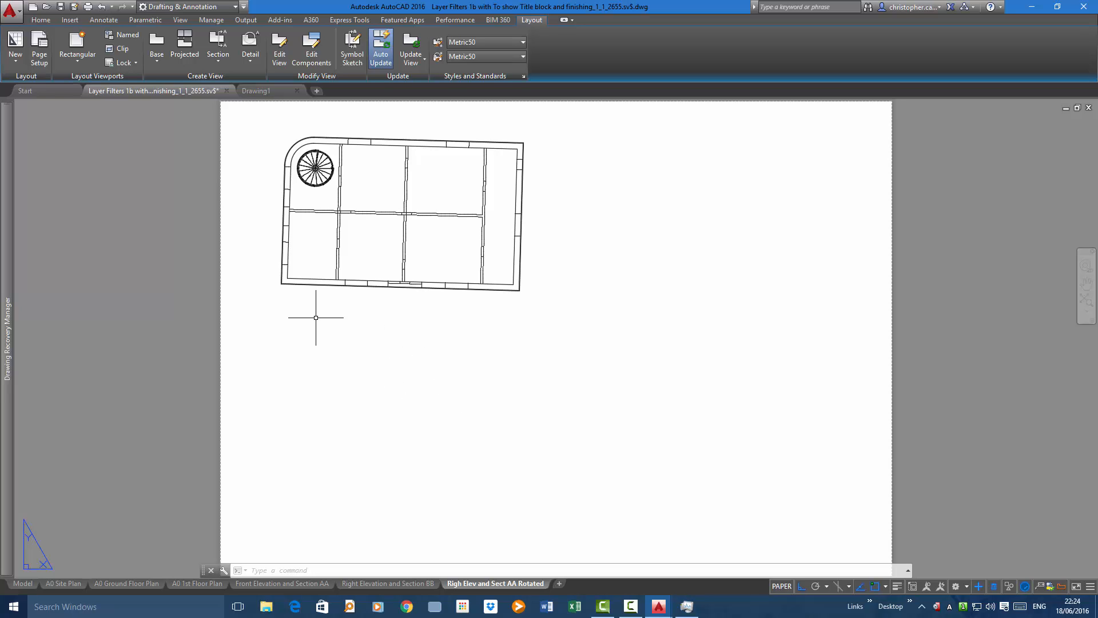
- Rotate the top view by 1.60606460 degrees about the building's lower-left outer corner
scroll(265, 285, "up", 4)
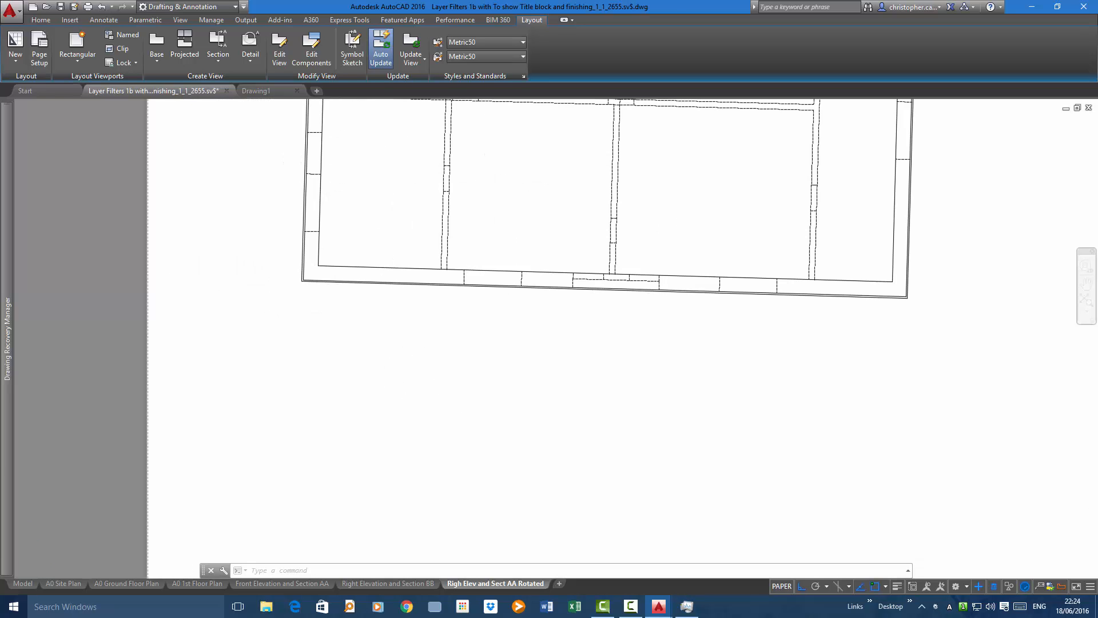
scroll(269, 283, "up", 3)
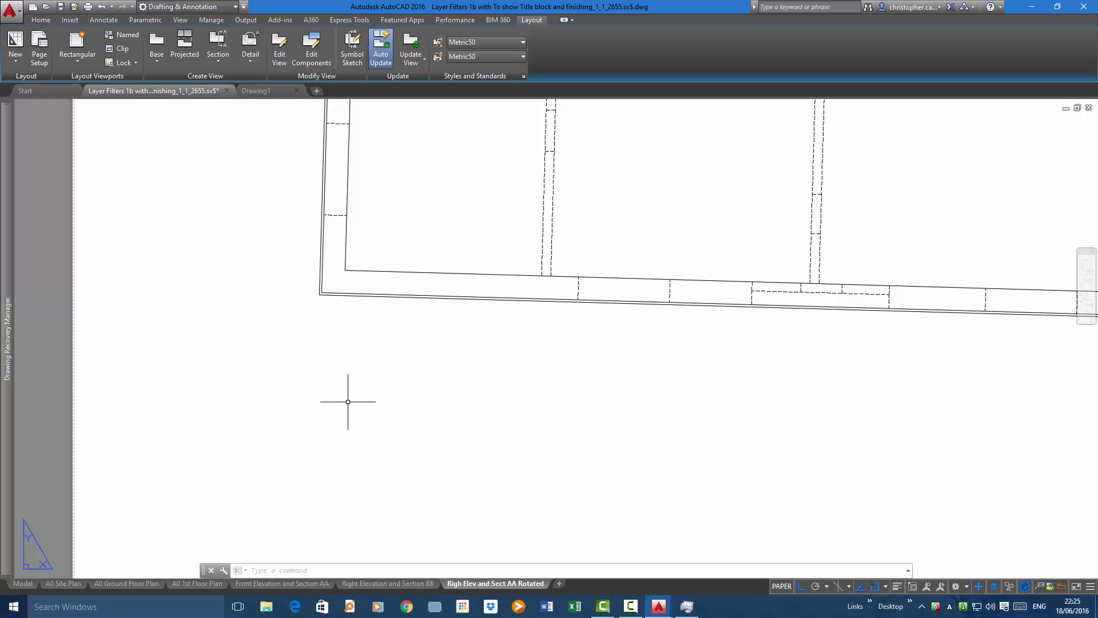
left_click(39, 20)
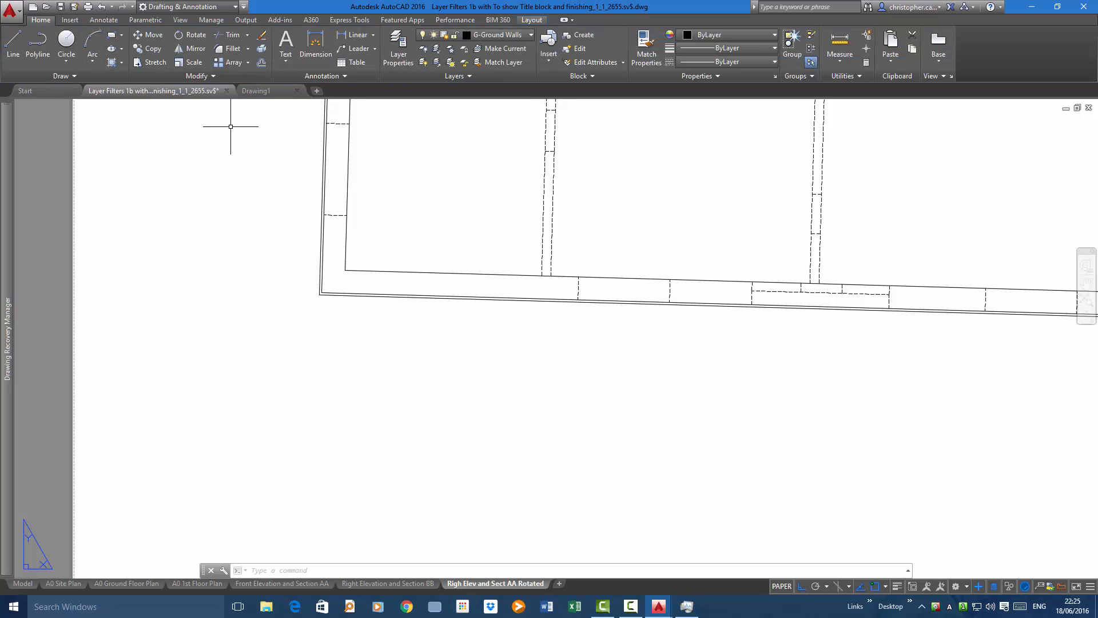
left_click(192, 35)
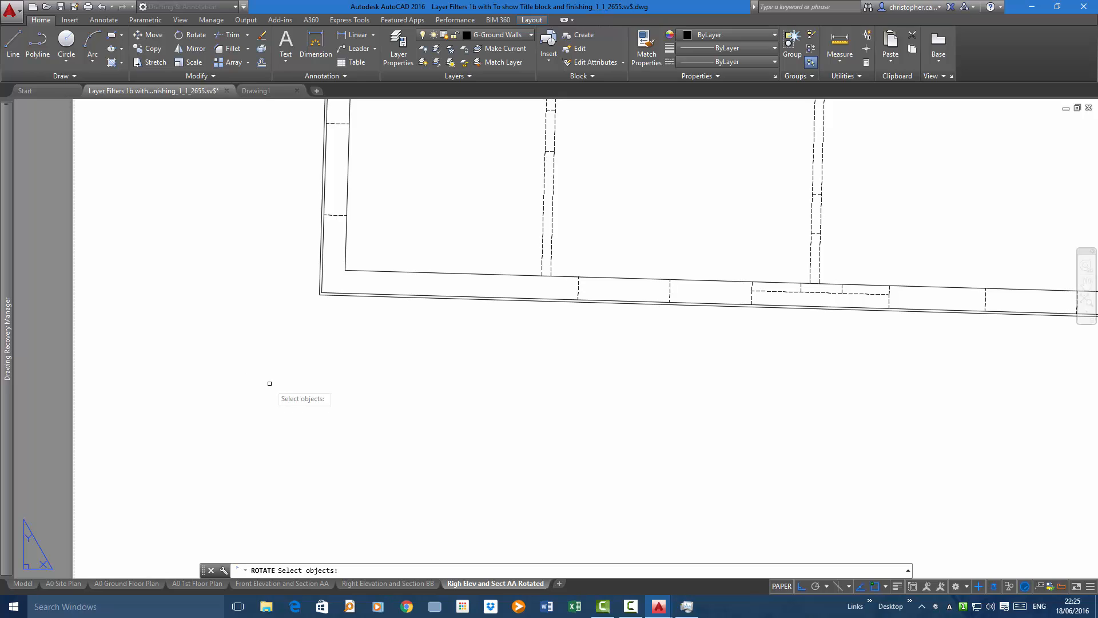
left_click(539, 328)
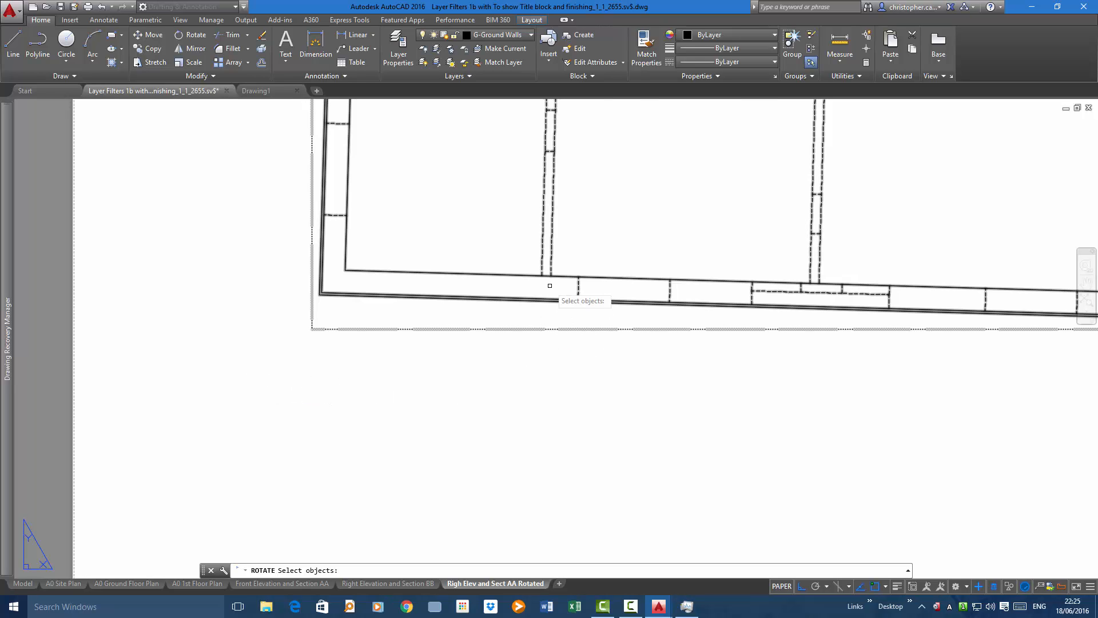
left_click(550, 285)
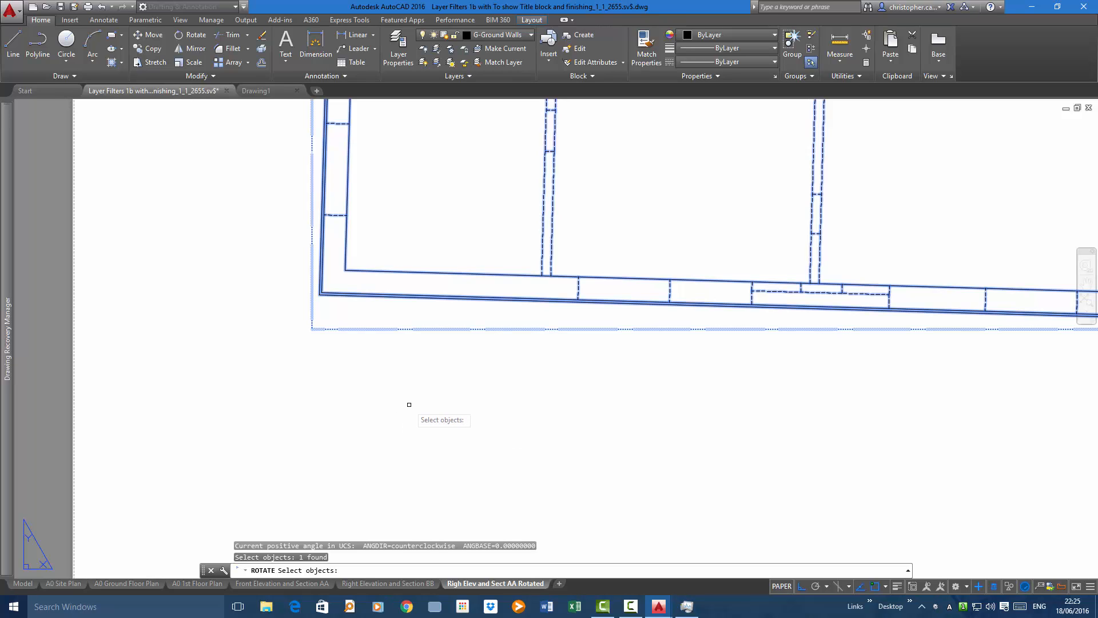
key("Return")
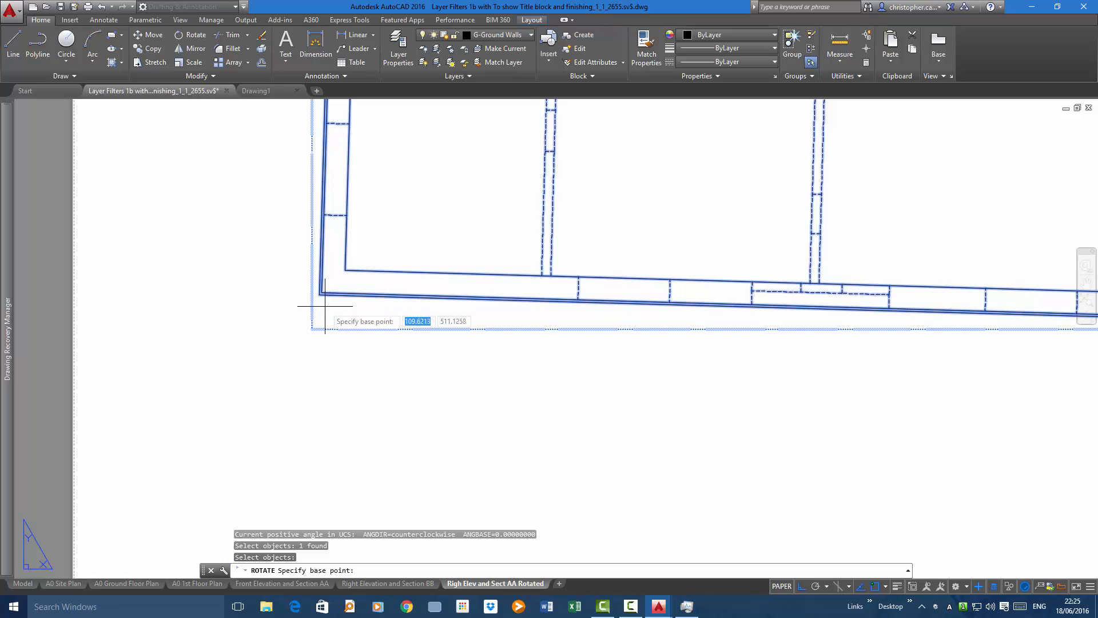
scroll(319, 295, "up", 1)
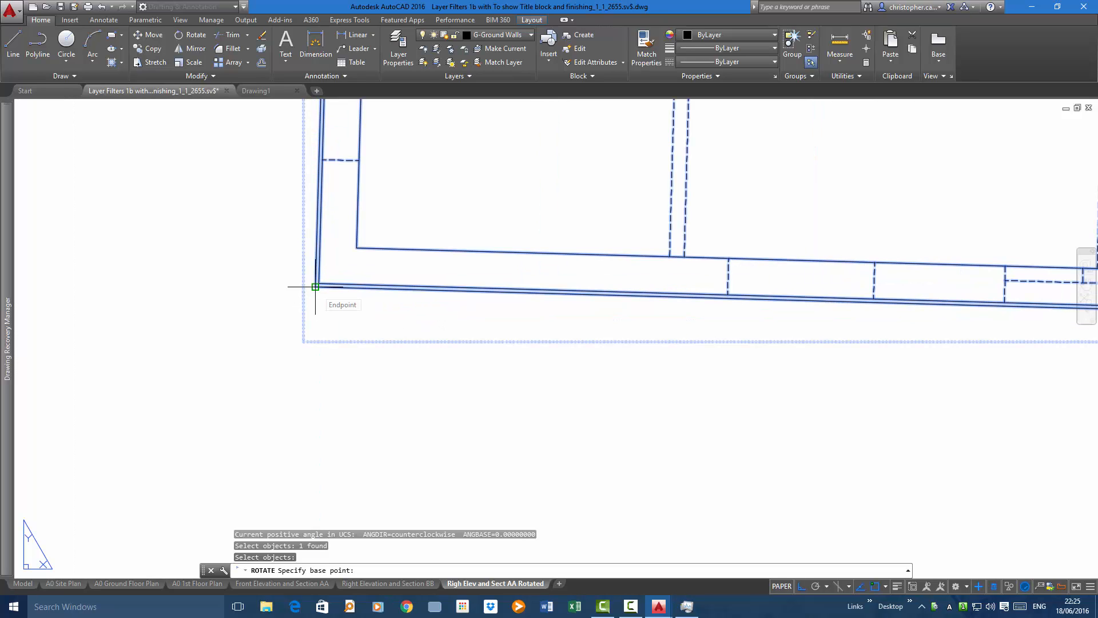
left_click(315, 286)
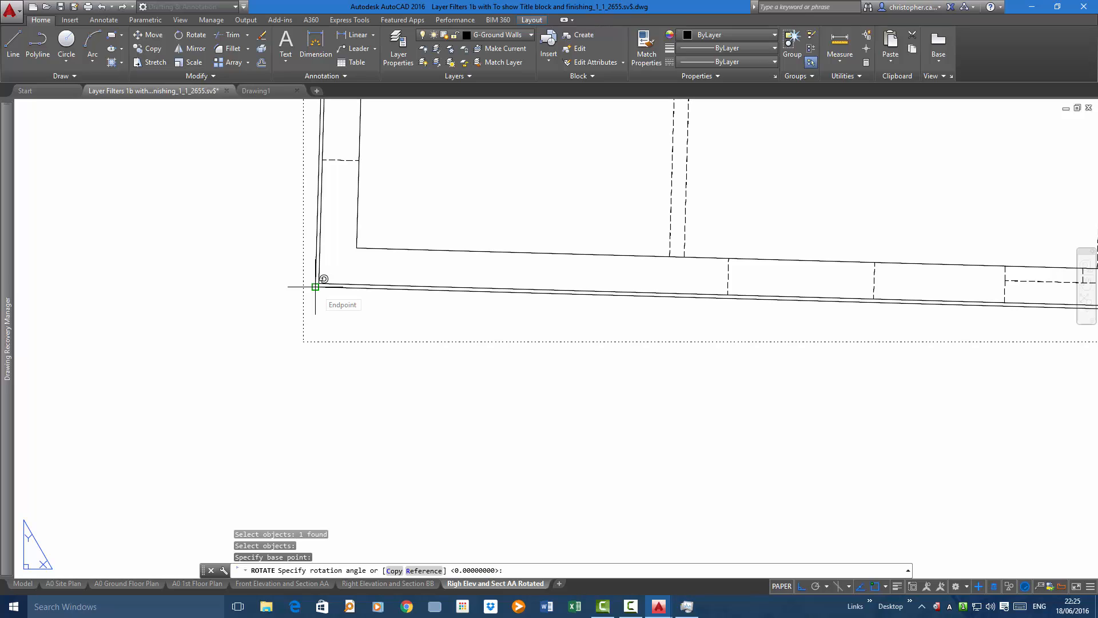
type("1")
type(".6.6")
type(".6460")
key("BackSpace")
key("BackSpace")
key("BackSpace")
key("BackSpace")
key("BackSpace")
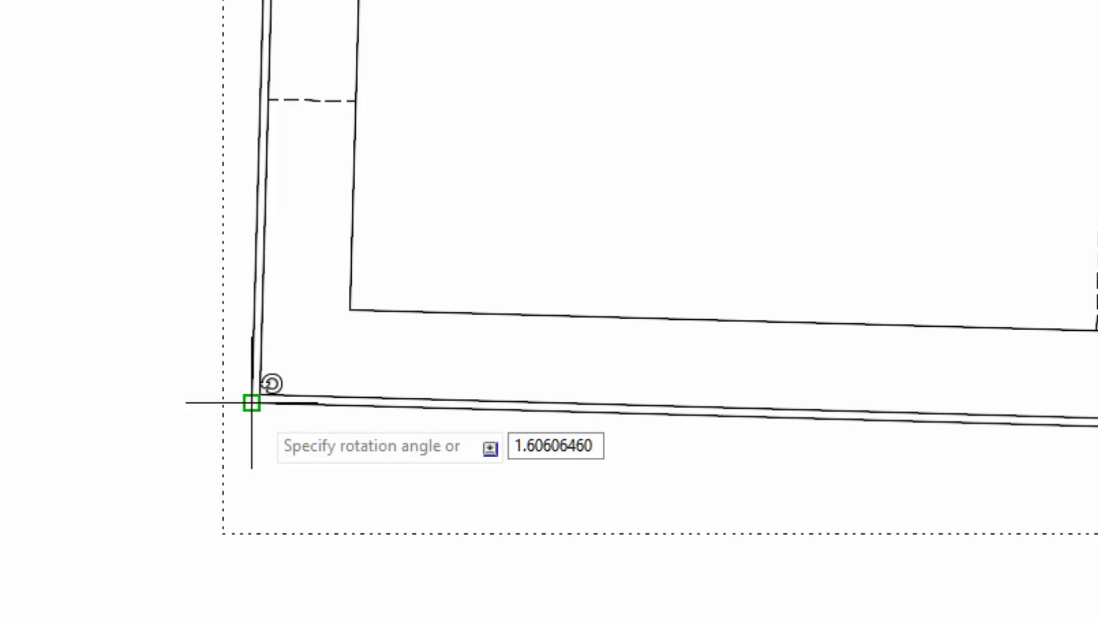
key("Return")
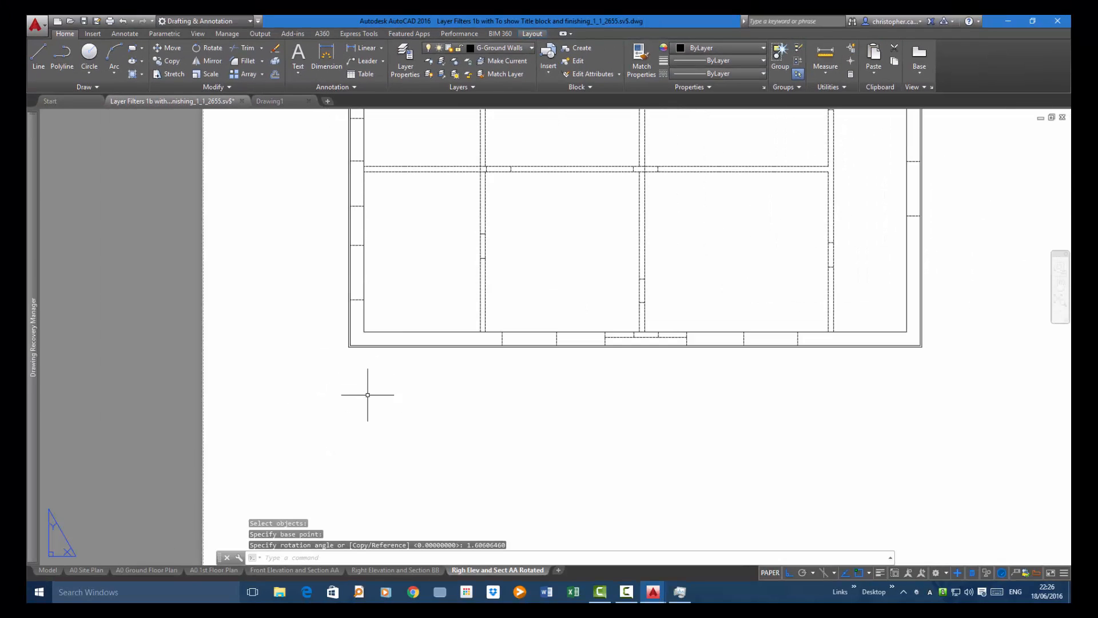
- Check the drafting standard for new drawing views and accept it with third angle projection
scroll(622, 526, "down", 5)
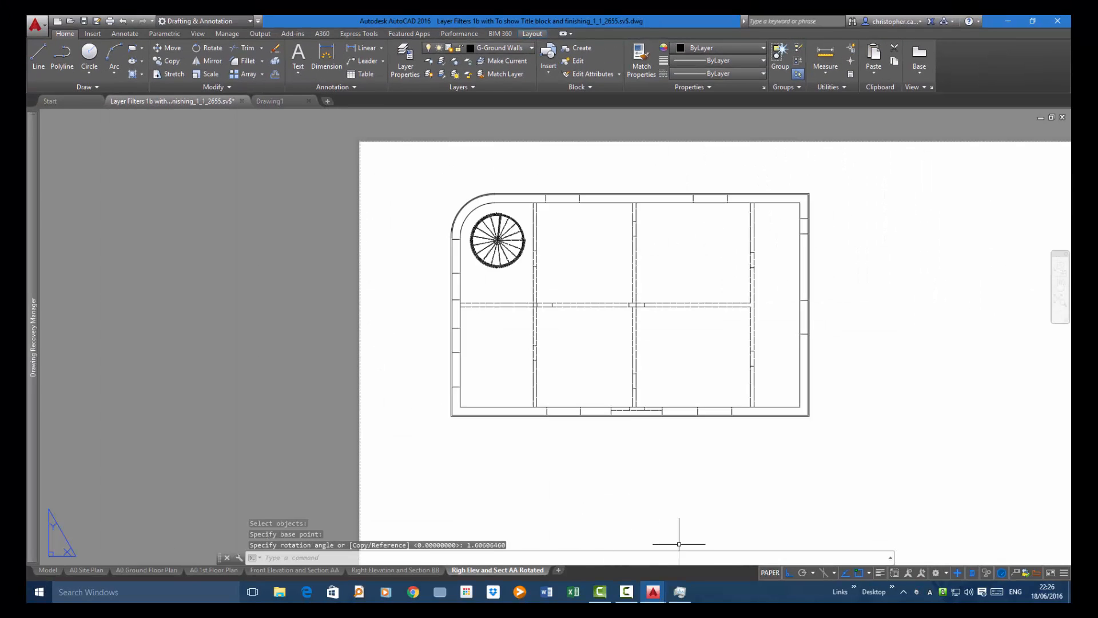
middle_click_drag(773, 543, 518, 366)
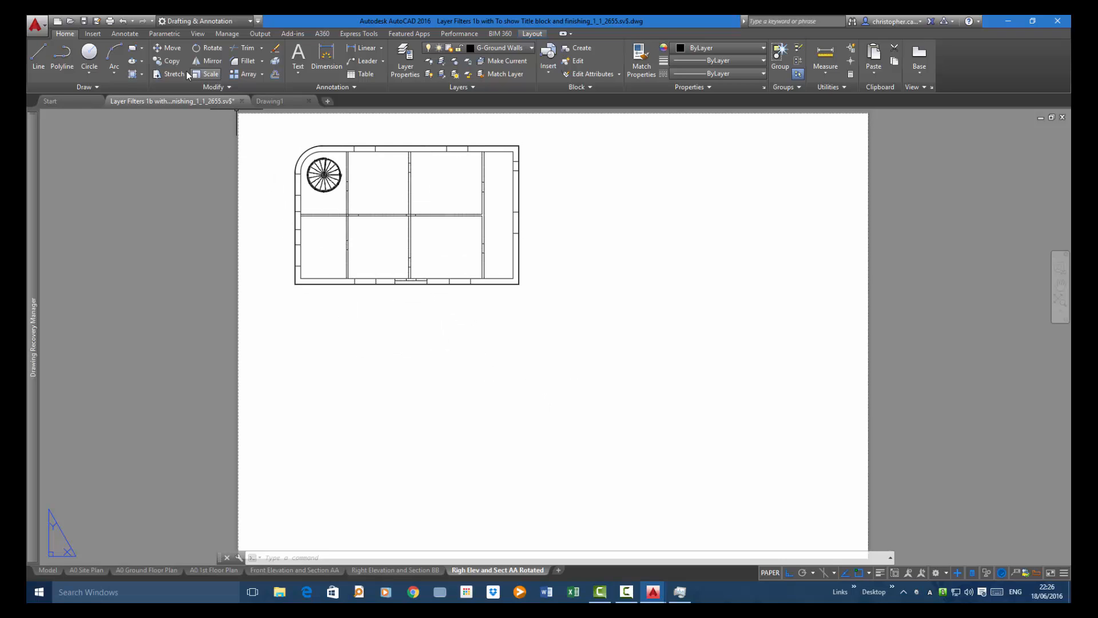
left_click(533, 34)
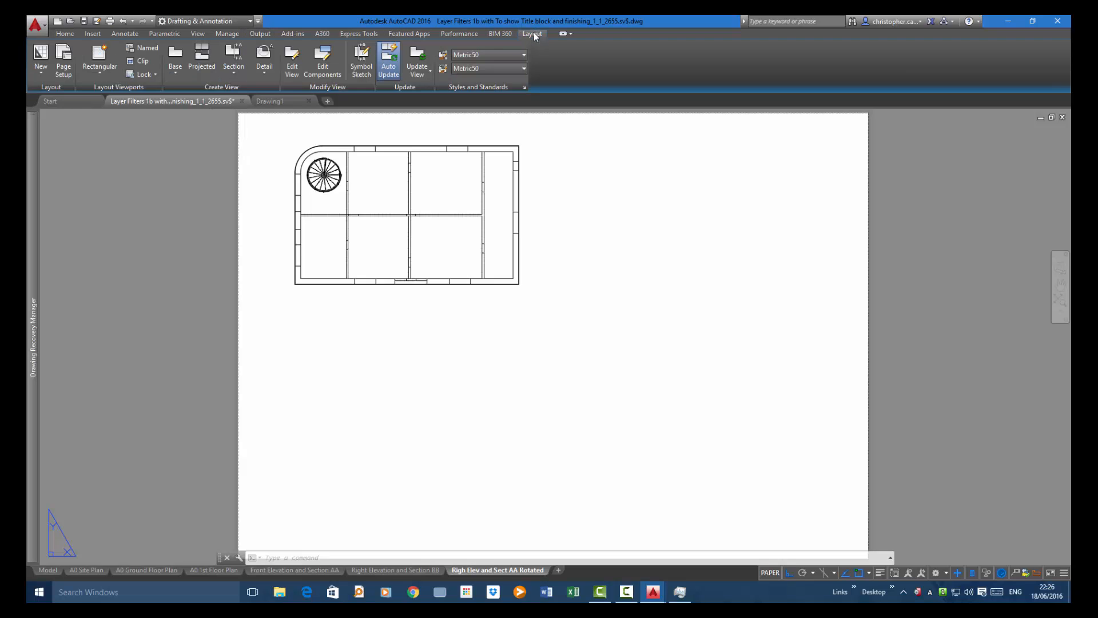
left_click(202, 57)
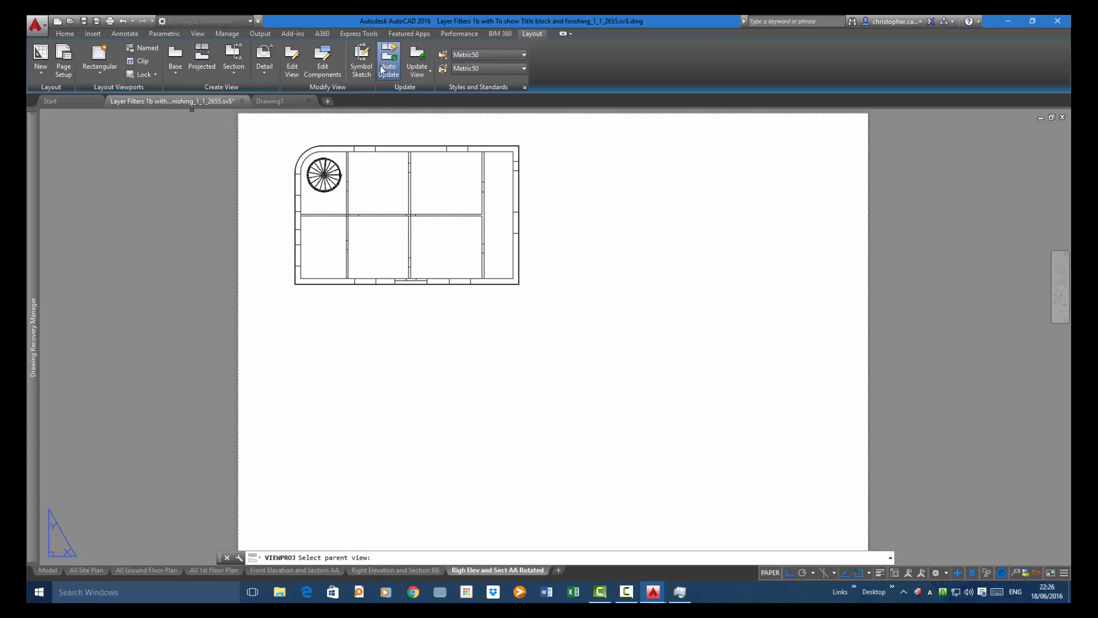
left_click(525, 87)
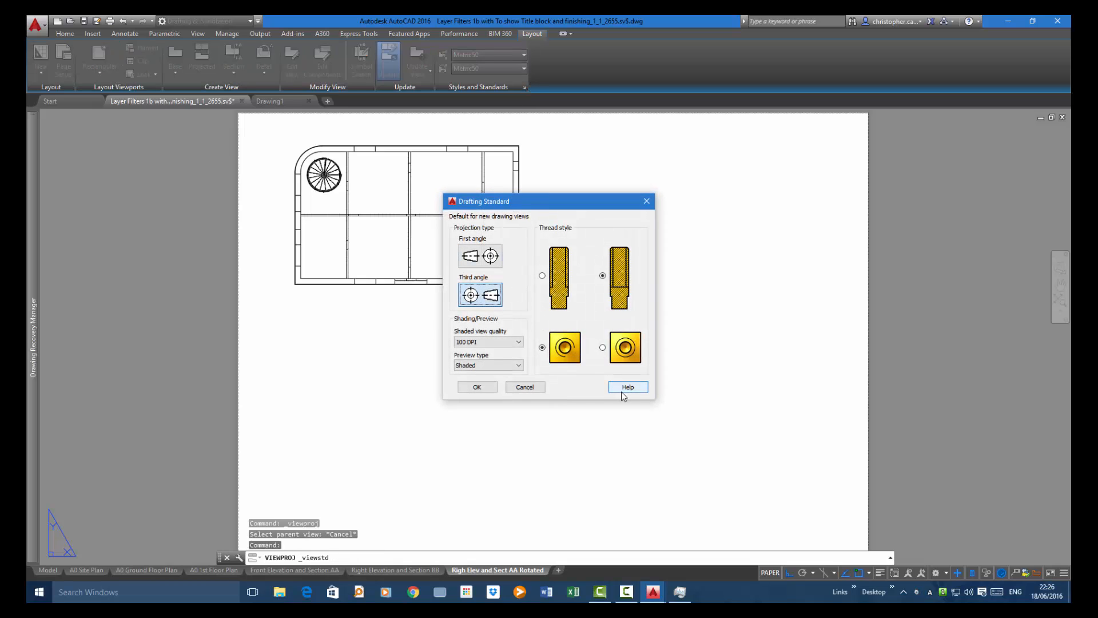
left_click(478, 387)
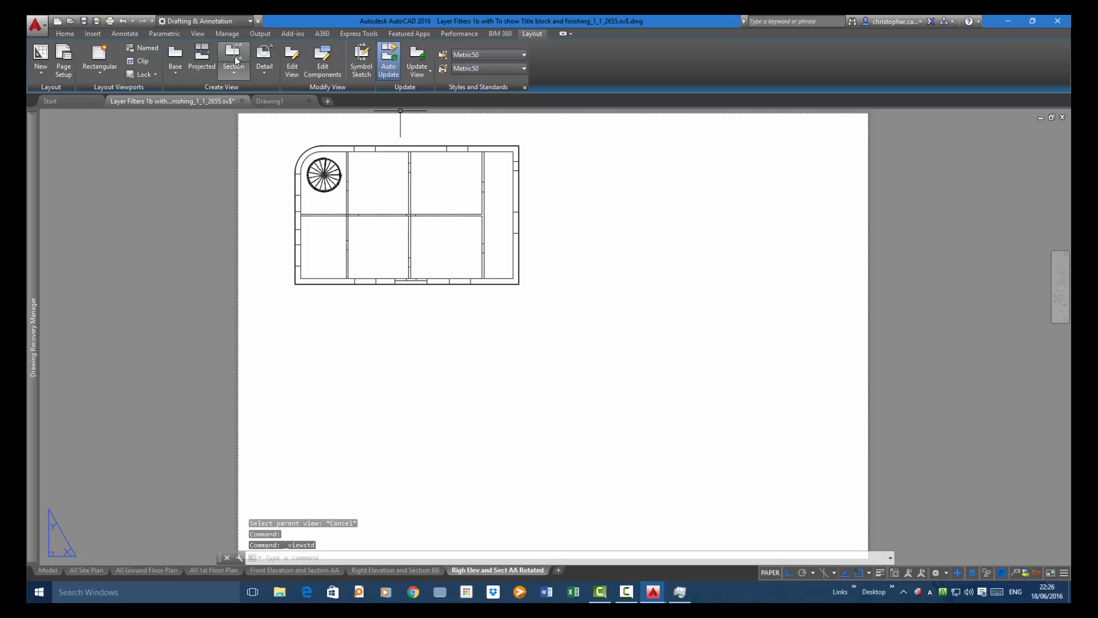
- Project a front elevation from the straightened top view and place it directly below the plan near the sheet's lower edge
left_click(201, 80)
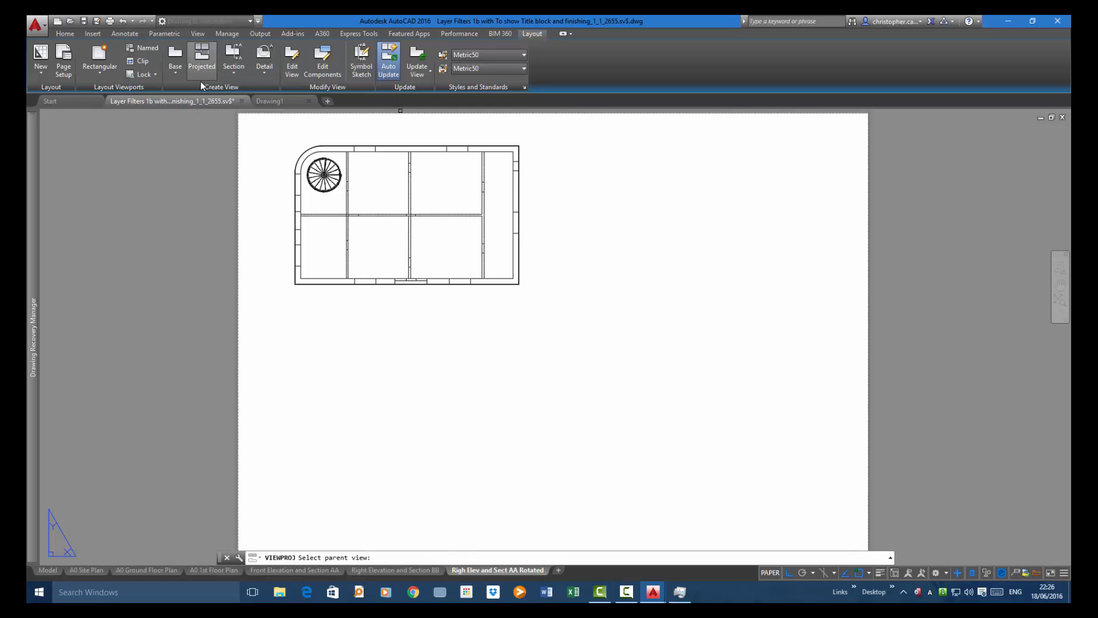
left_click(397, 199)
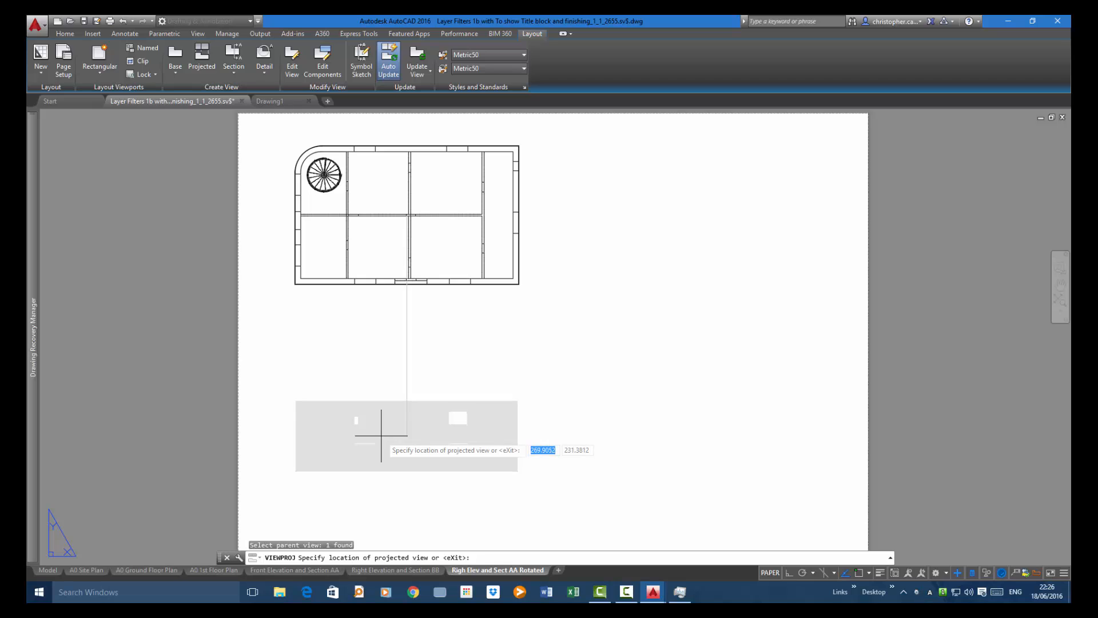
left_click(377, 441)
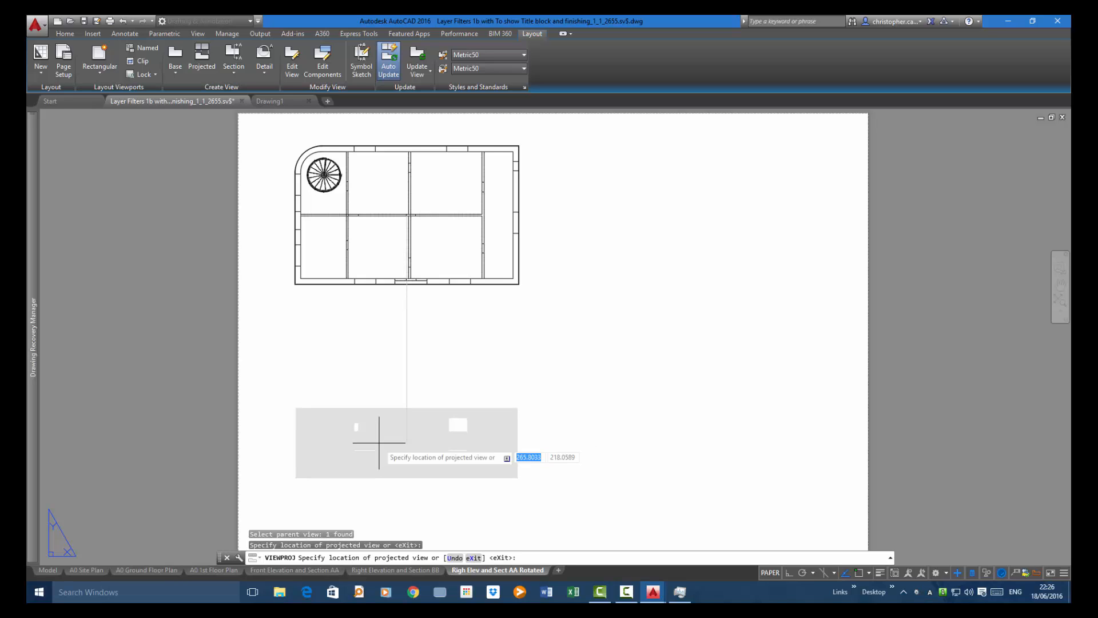
key("Return")
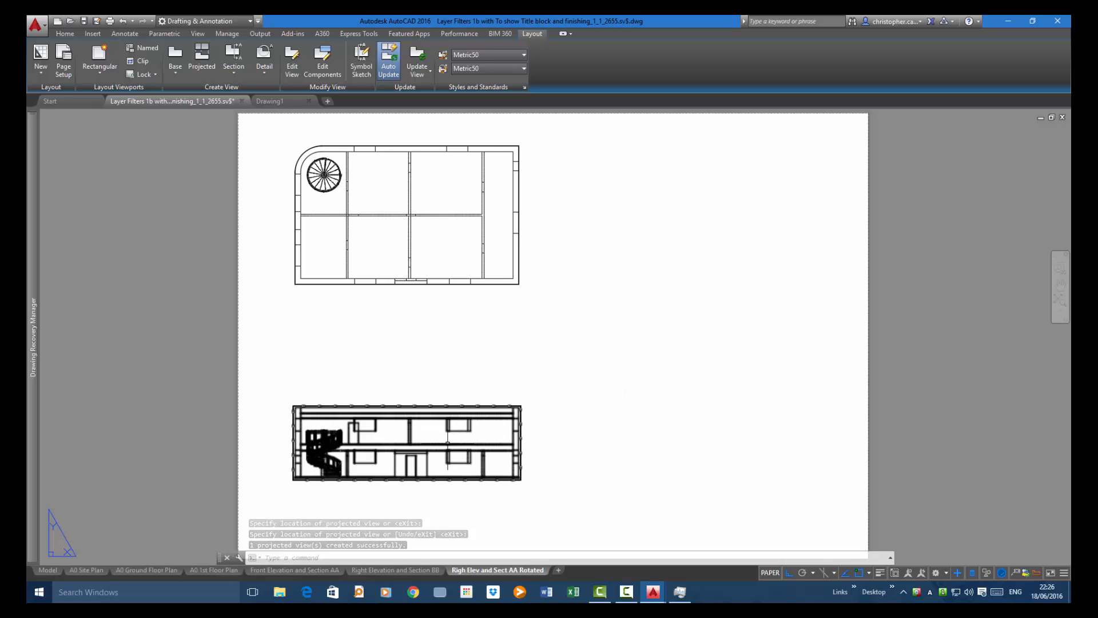
left_click(449, 443)
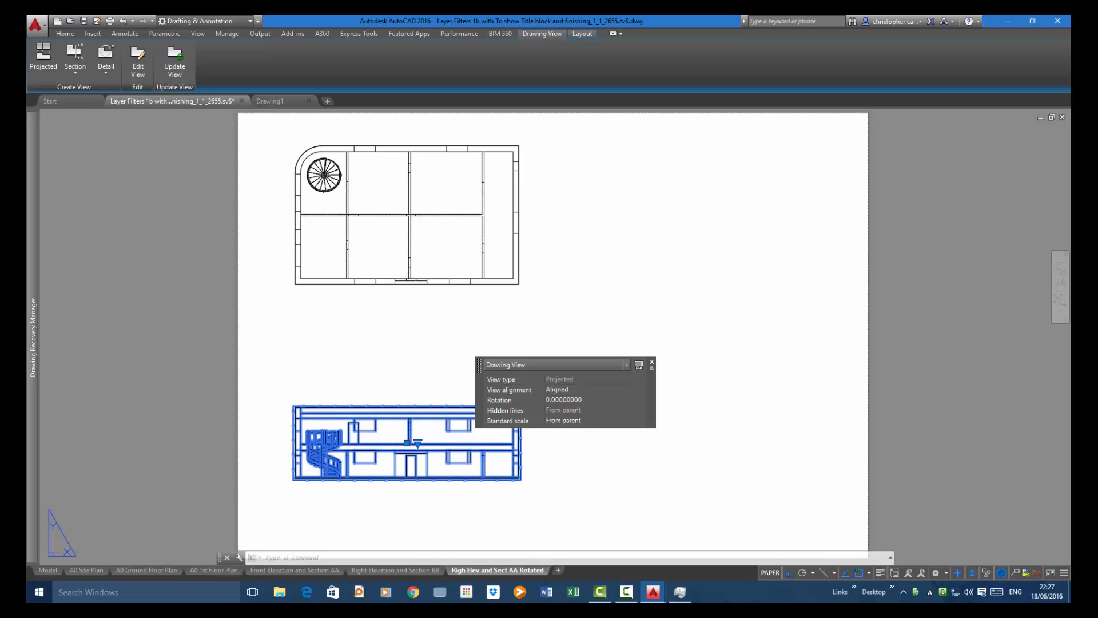
key("Escape")
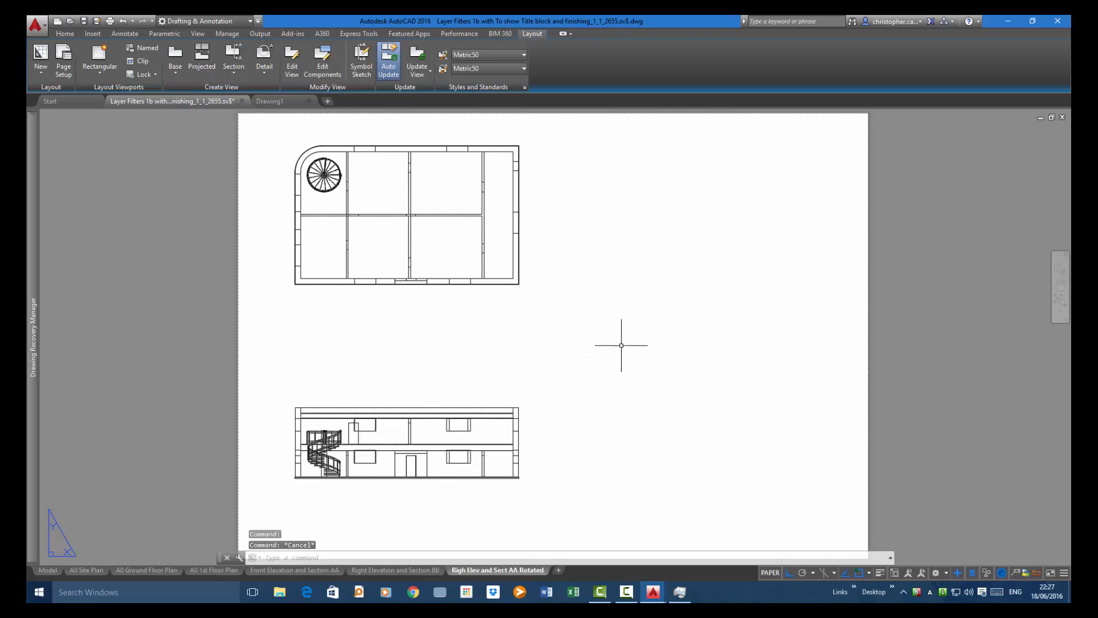
- Project an isometric view from the front elevation into the sheet's upper-right area and select the new view
left_click(202, 62)
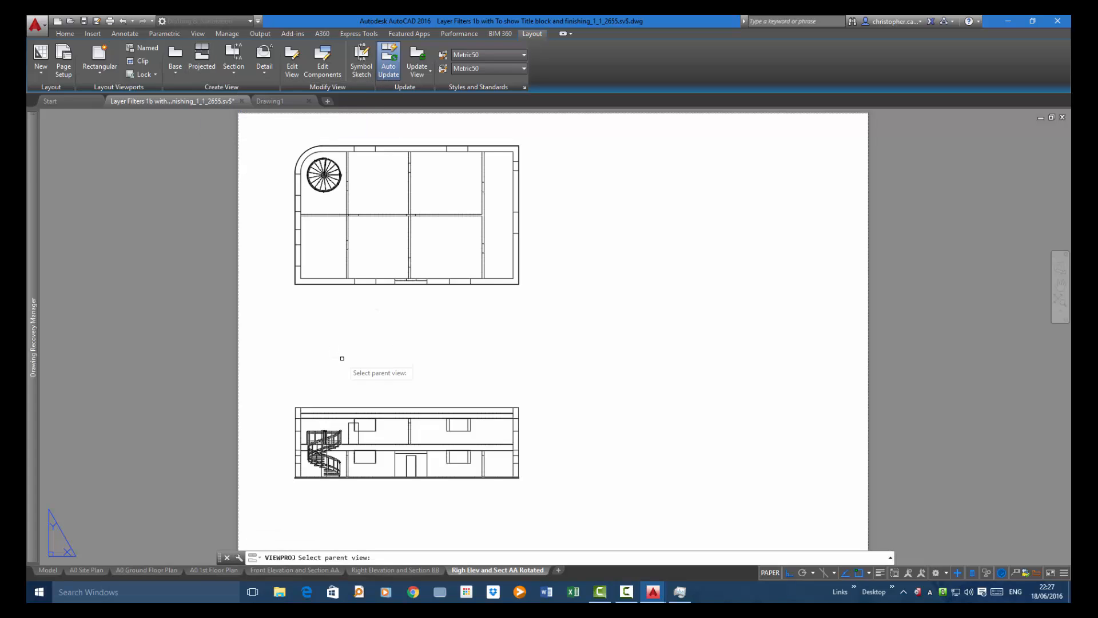
left_click(375, 441)
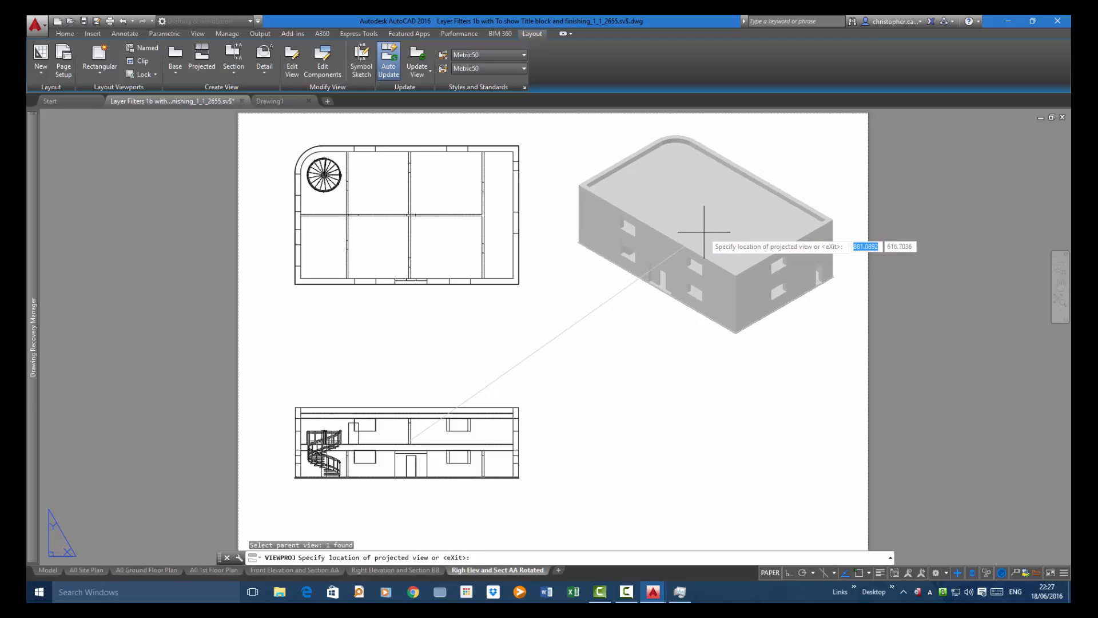
left_click(697, 233)
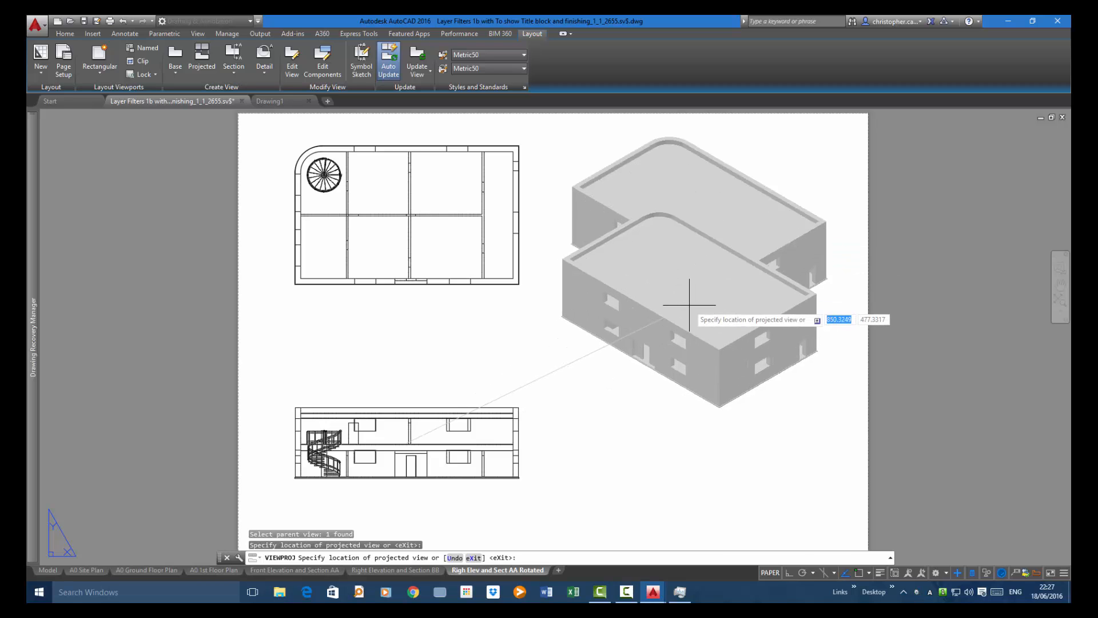
key("Return")
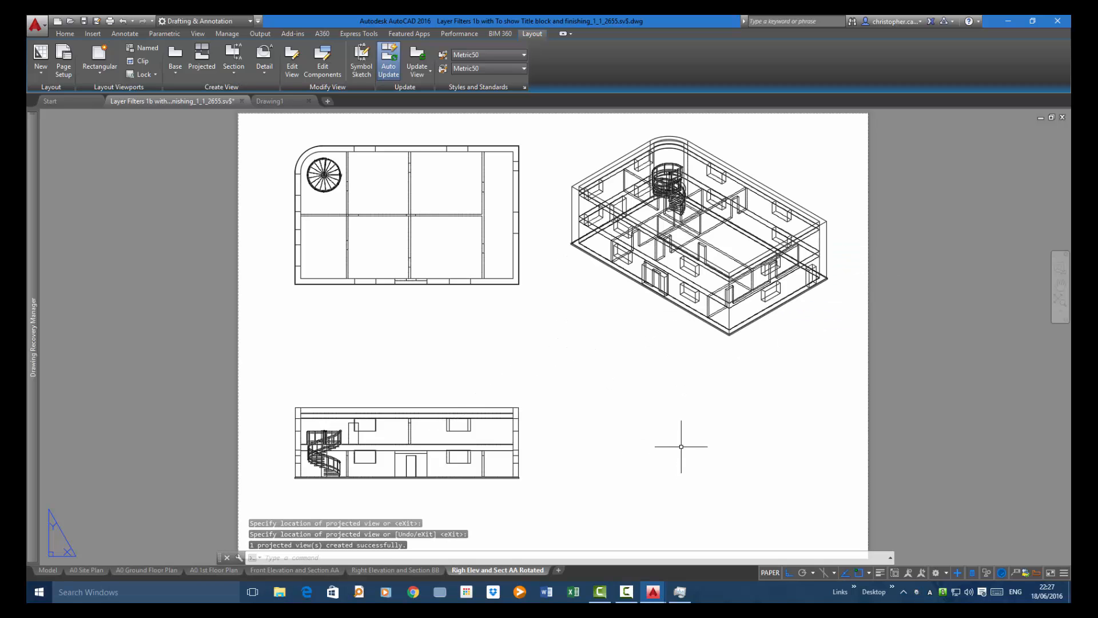
left_click(711, 338)
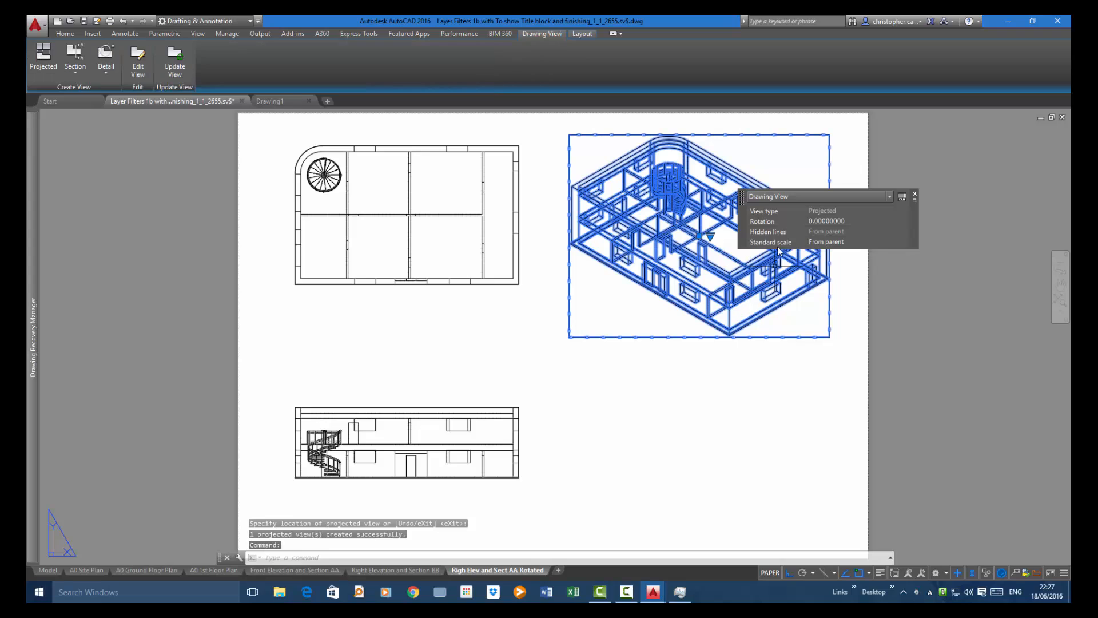
- Edit the isometric view's appearance so it is shaded with visible lines
left_click(137, 57)
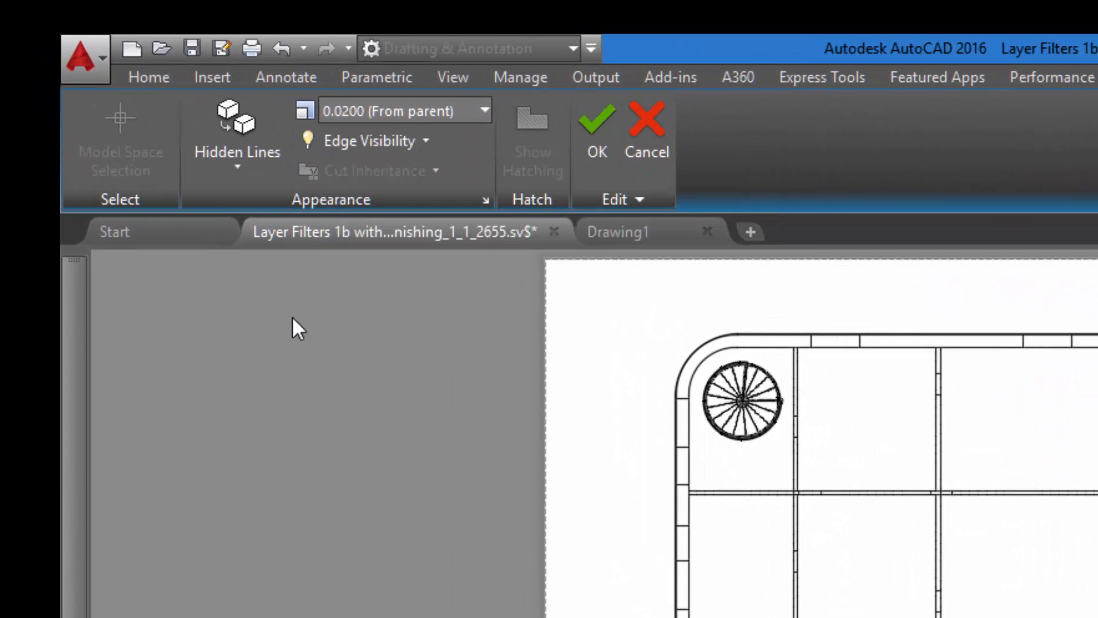
left_click(209, 152)
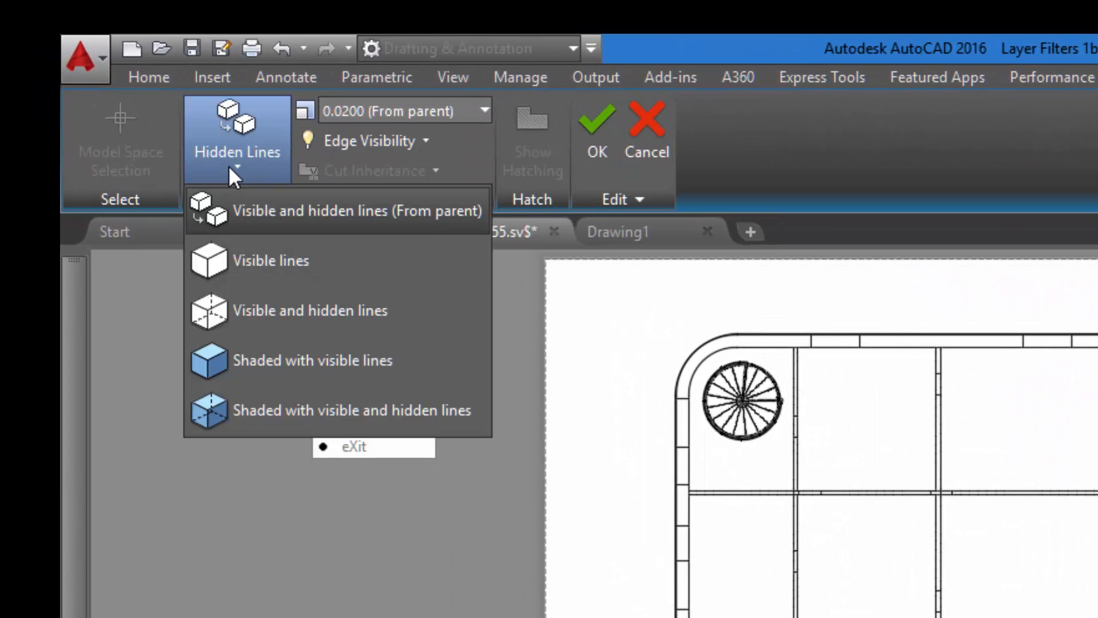
left_click(297, 364)
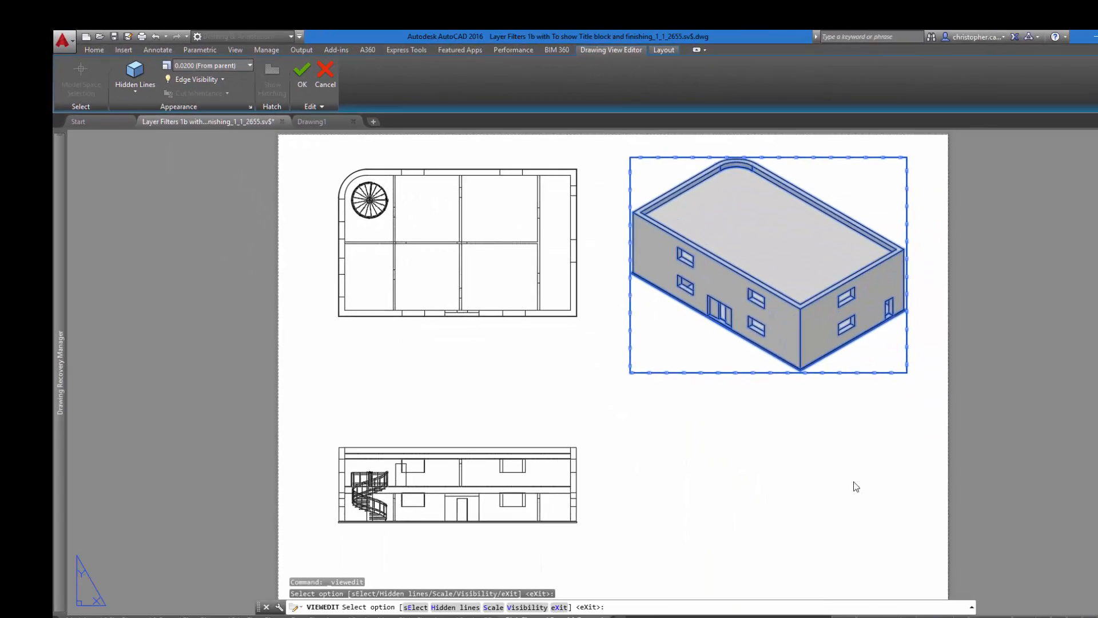
key("Escape")
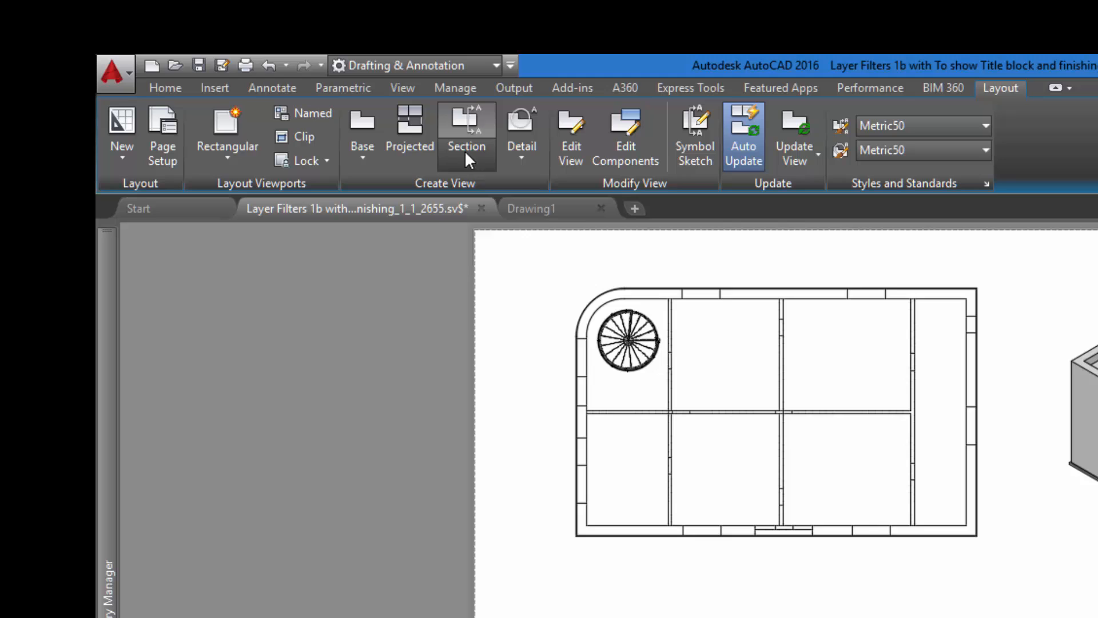
- Create a full section view from the front elevation, cutting vertically through its left-hand windows, and place it to the elevation's right
left_click(465, 150)
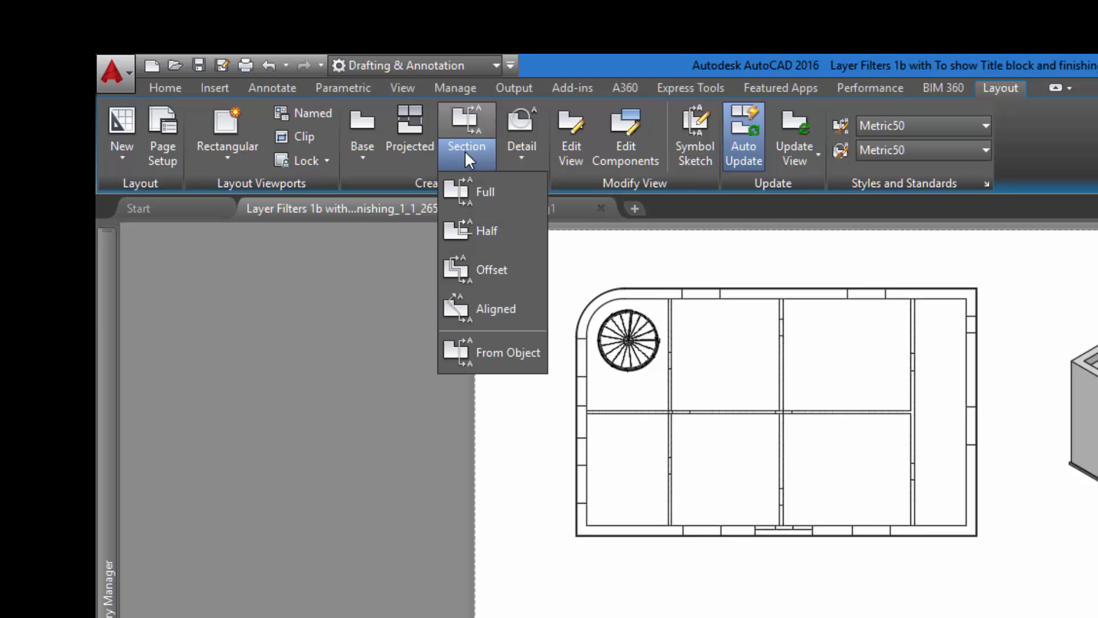
left_click(475, 190)
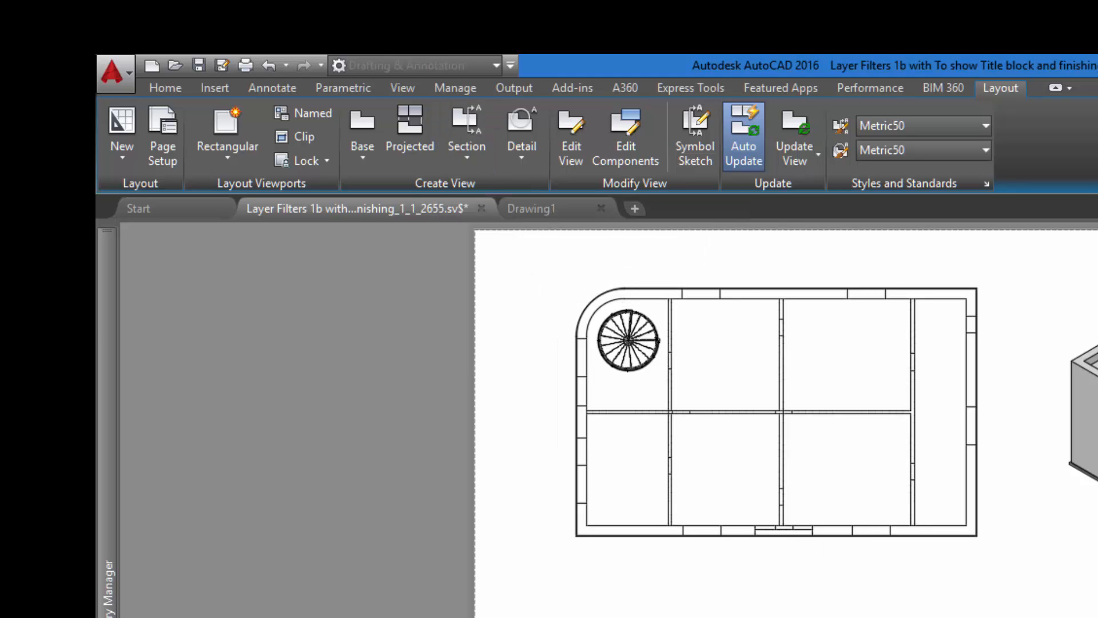
left_click(480, 485)
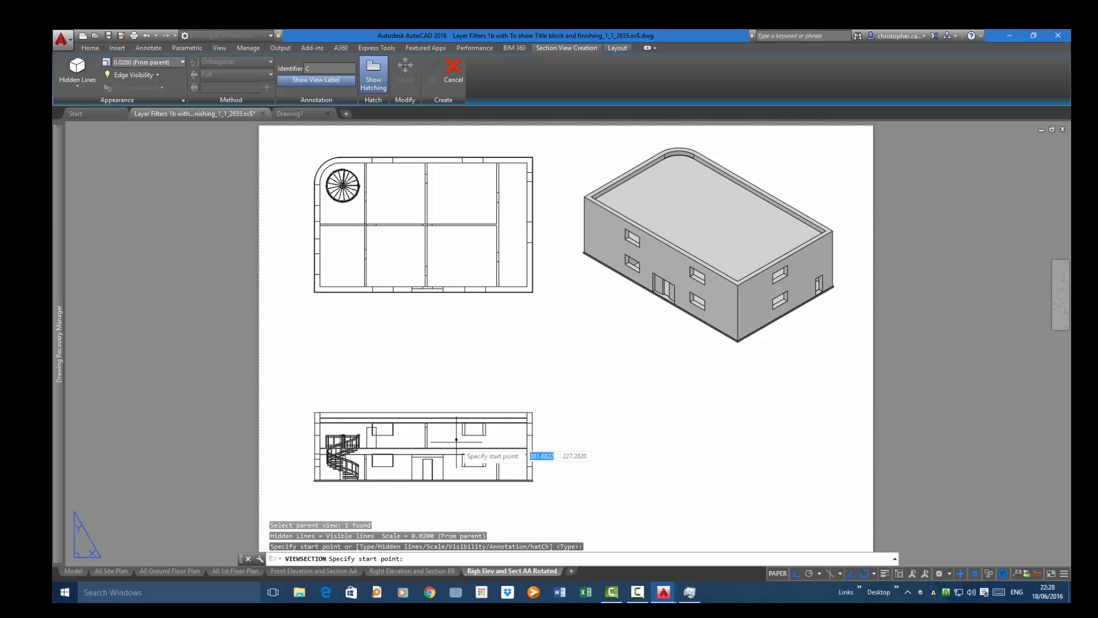
left_click(378, 395)
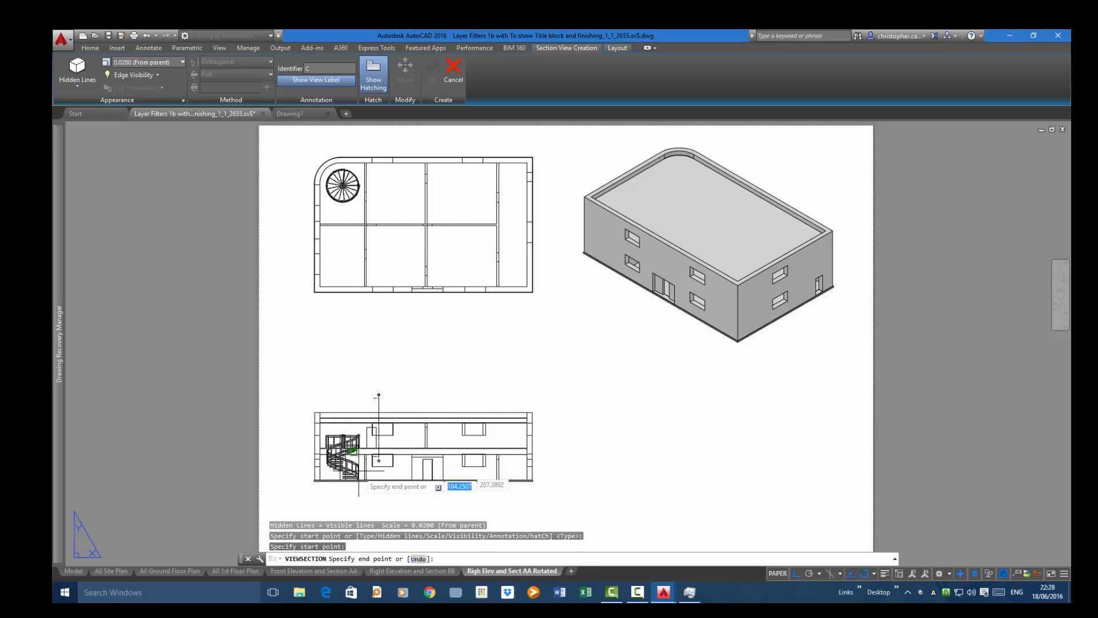
left_click(378, 499)
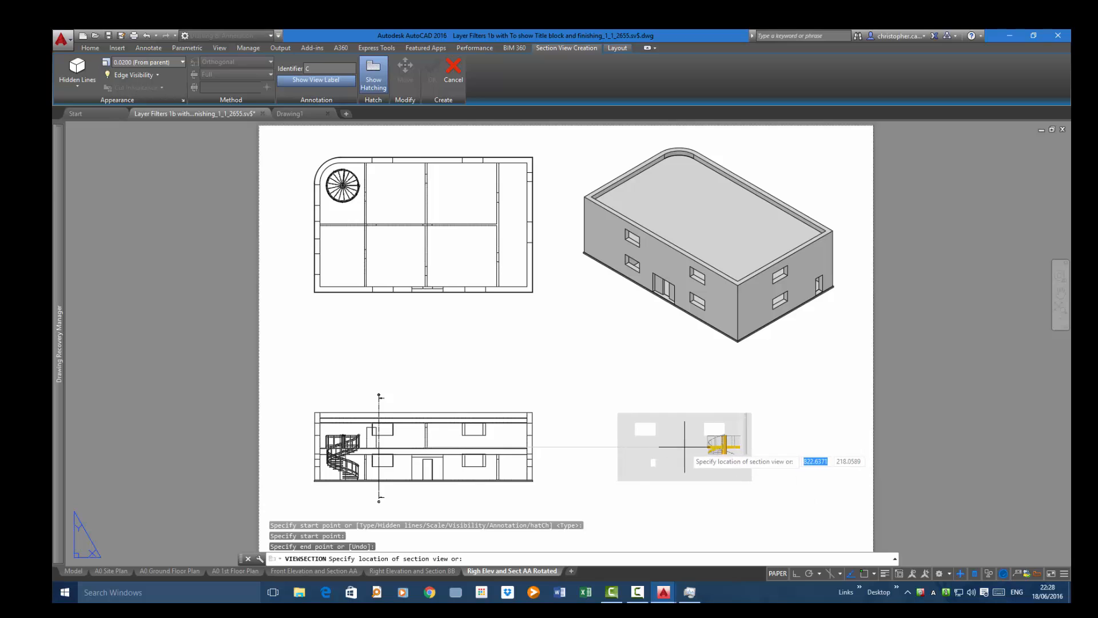
left_click(694, 447)
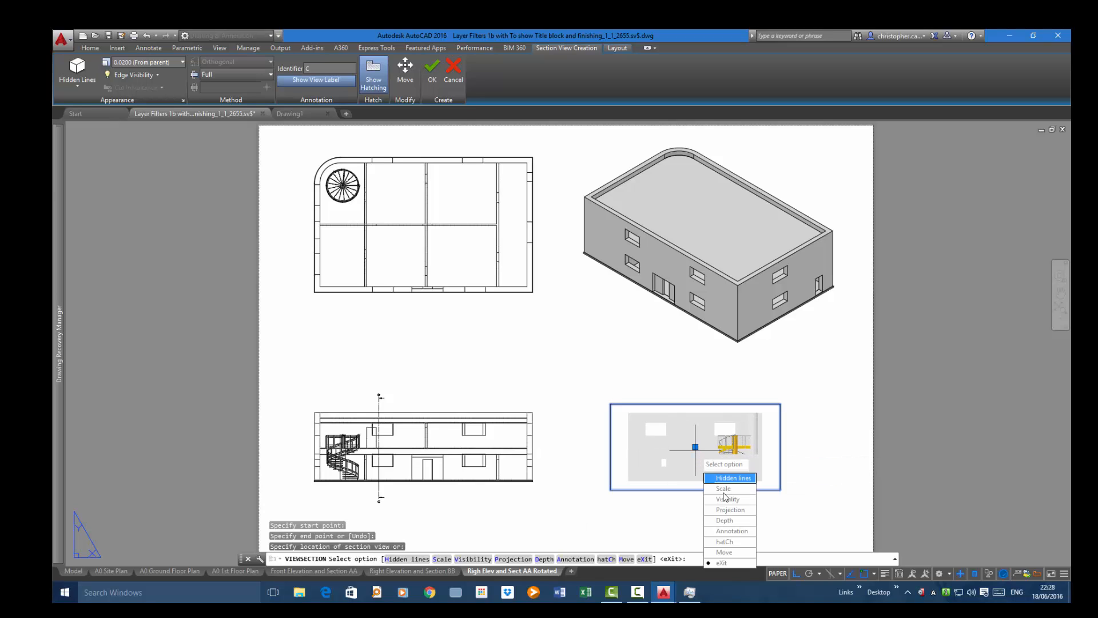
left_click(727, 563)
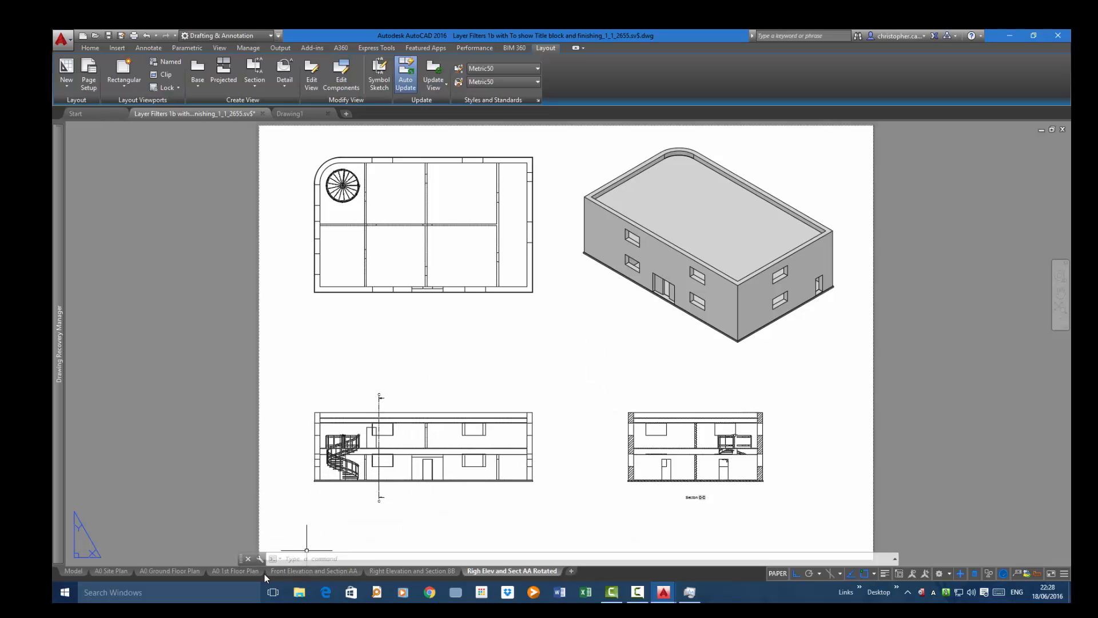
- Compare the elevation and section on the Front Elevation and Section AA sheet with those on the Righ Elev and Sect AA Rotated sheet
left_click(317, 572)
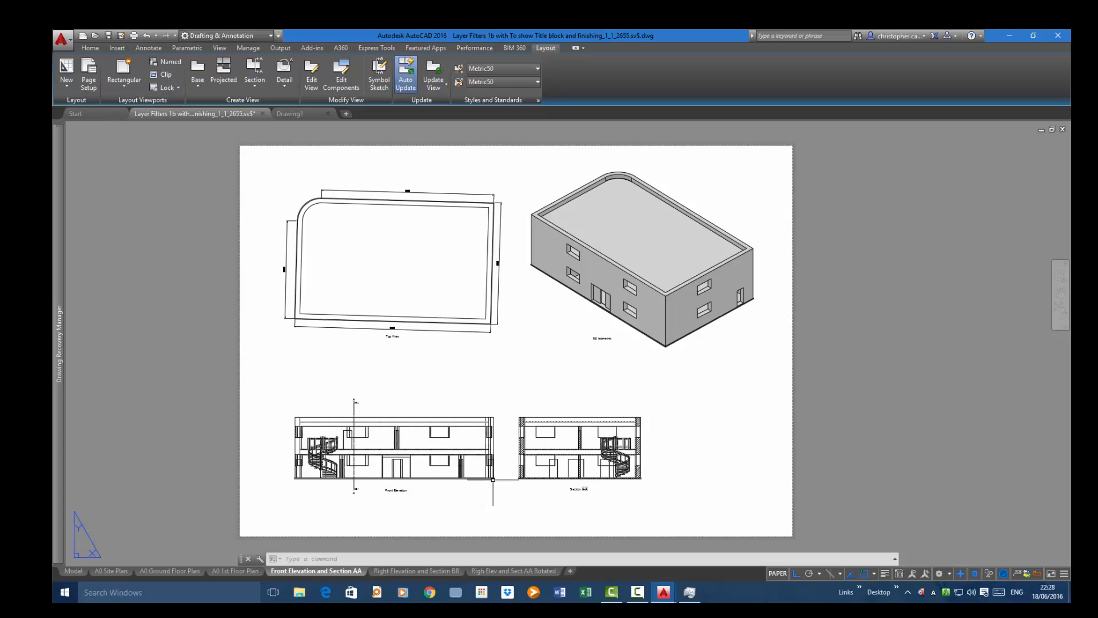
scroll(491, 491, "up", 8)
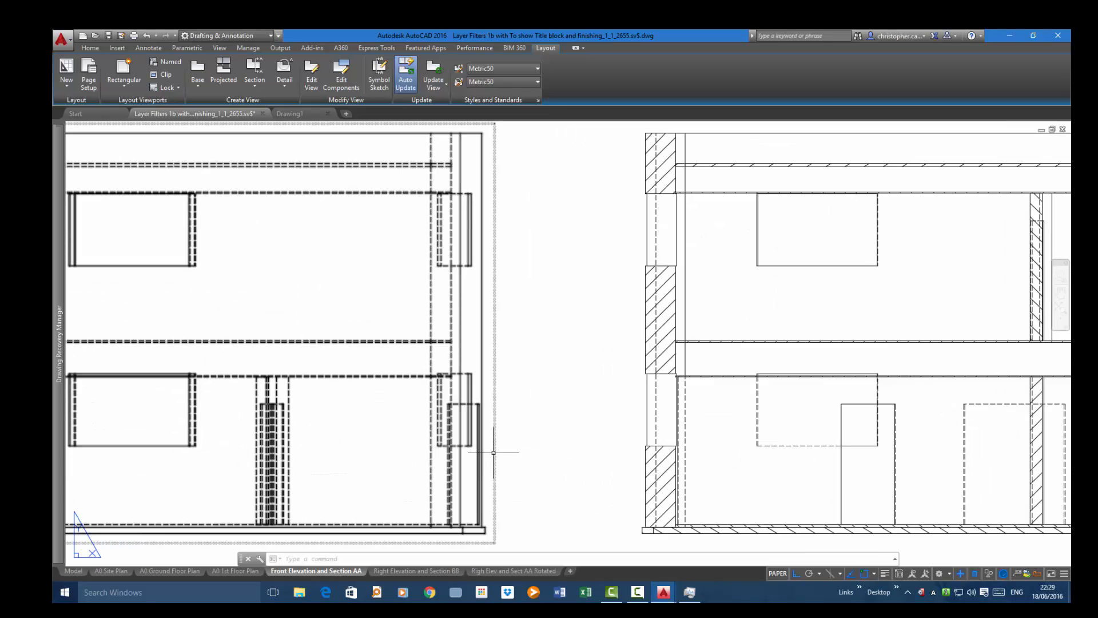
scroll(529, 448, "down", 4)
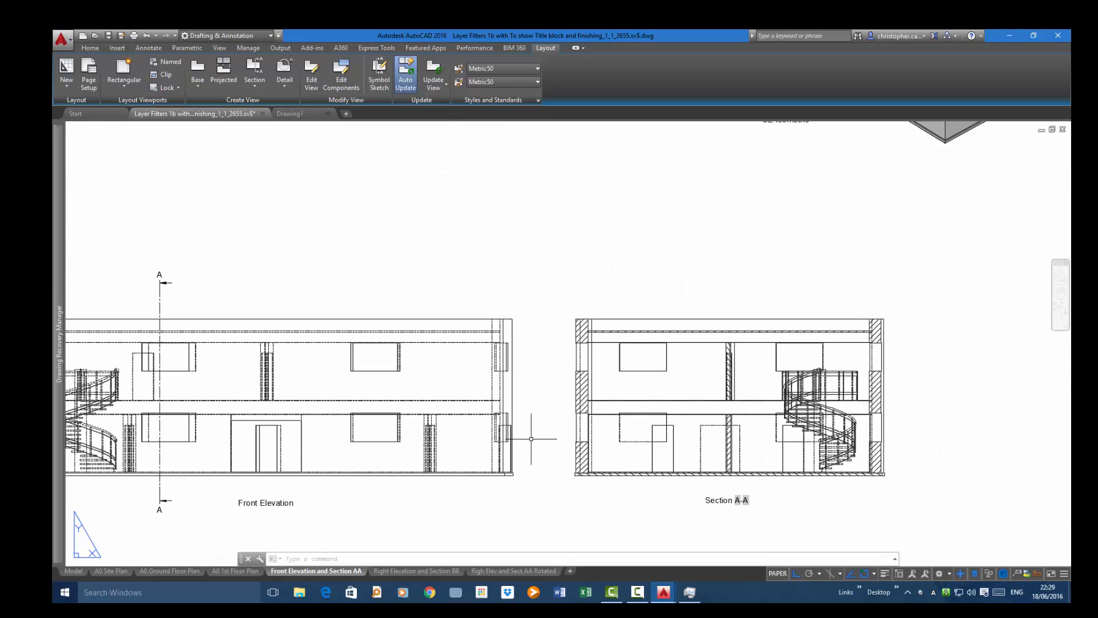
scroll(534, 413, "down", 4)
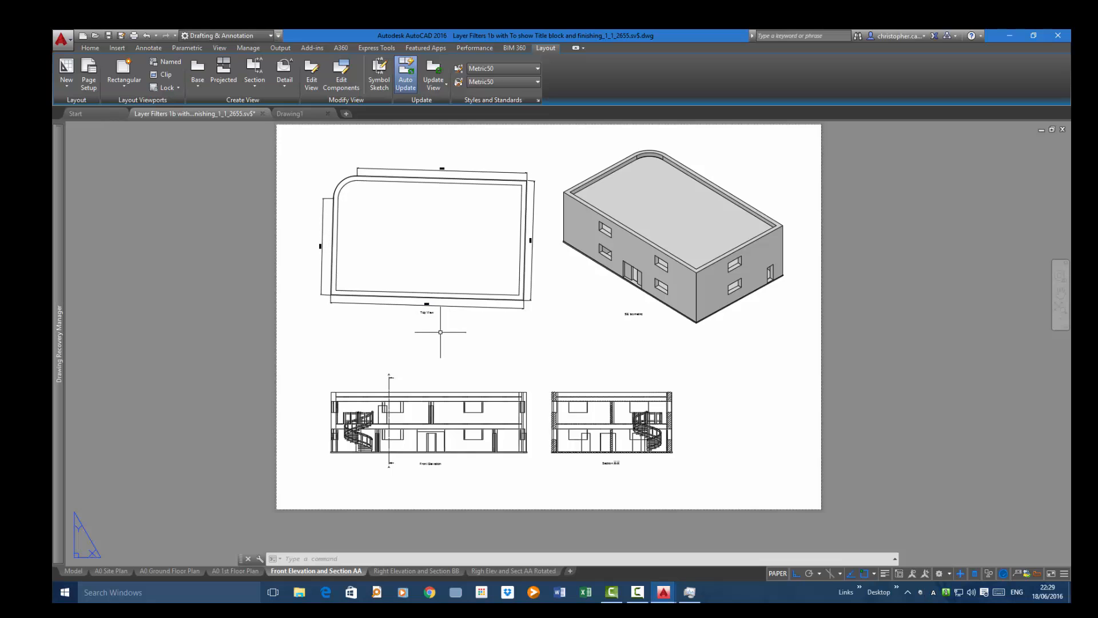
left_click(512, 570)
scroll(488, 513, "up", 4)
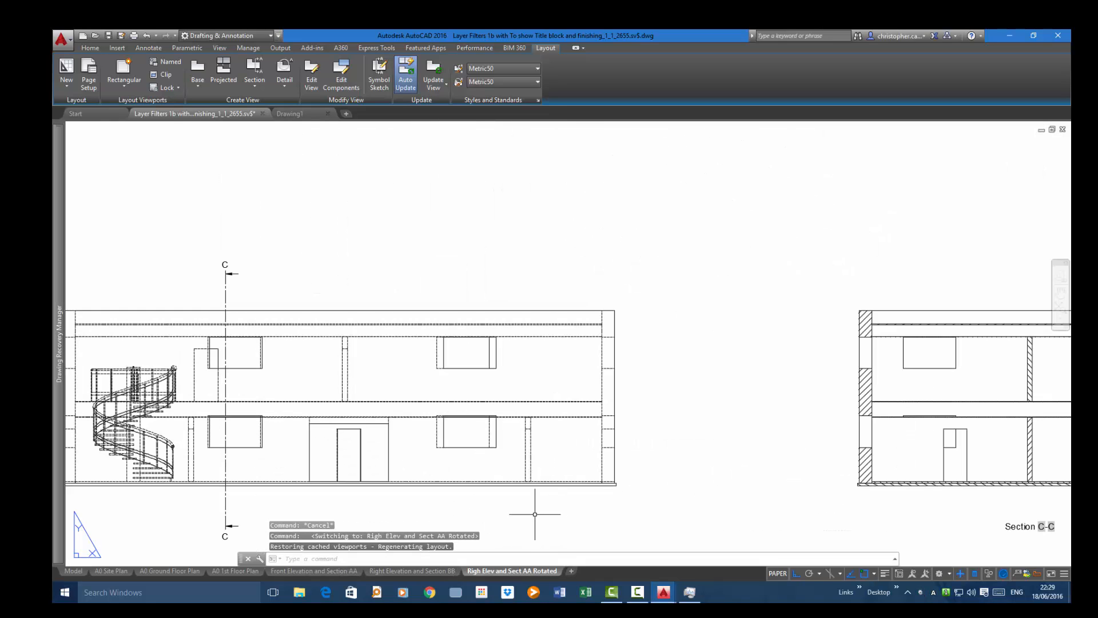
scroll(551, 518, "down", 4)
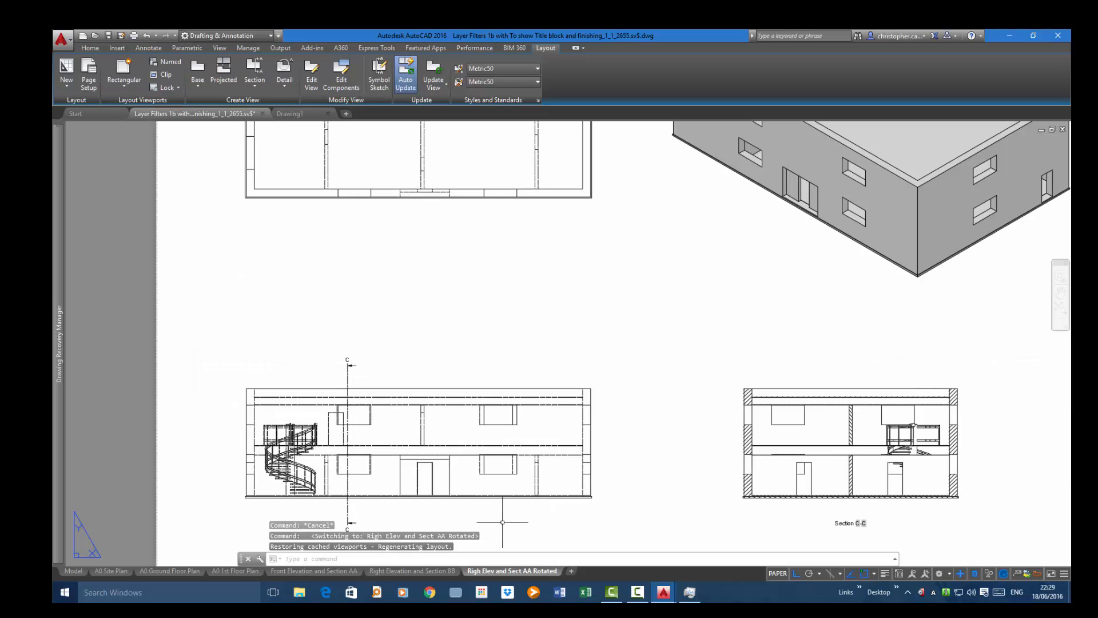
scroll(466, 524, "up", 4)
scroll(493, 519, "down", 5)
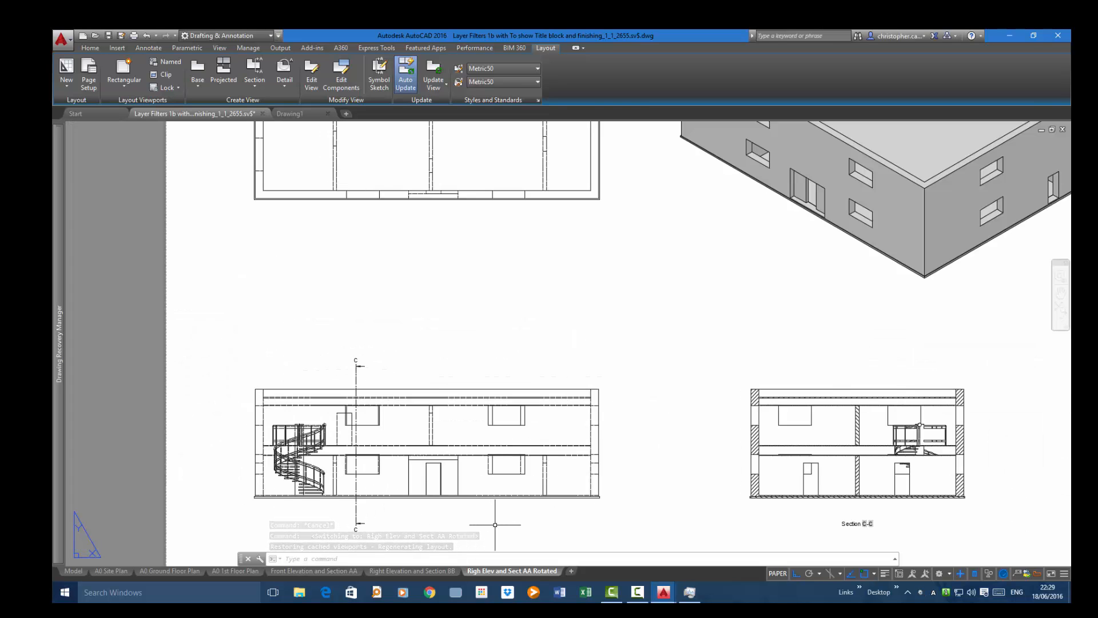
scroll(753, 512, "up", 4)
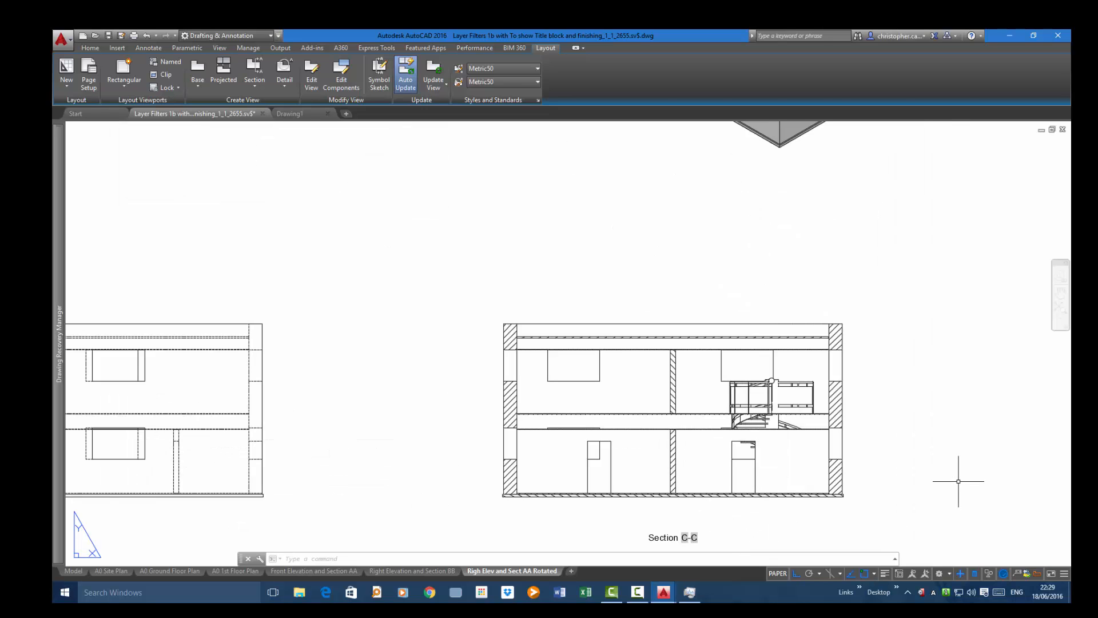
scroll(958, 481, "down", 4)
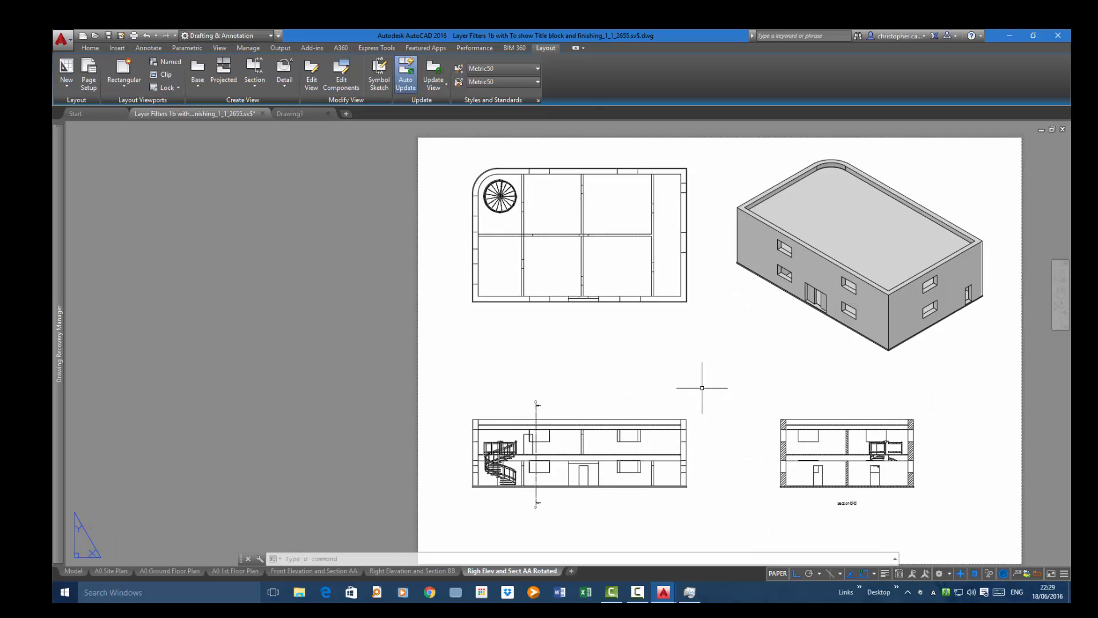
middle_click_drag(694, 379, 536, 366)
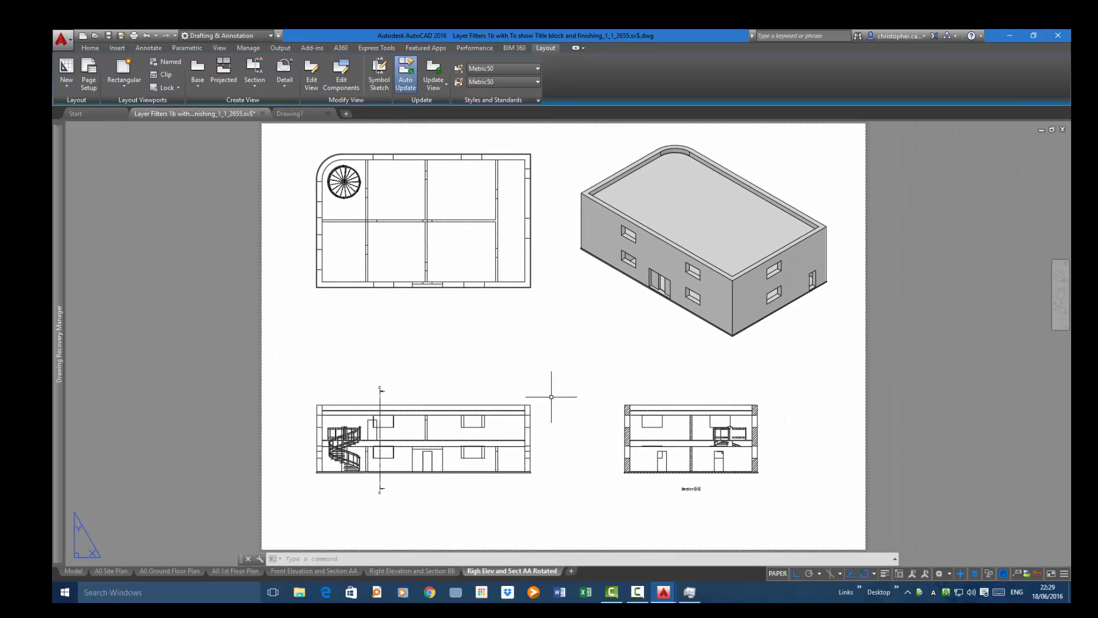
- Edit the rotated sheet's top base view to show visible lines only
left_click(482, 282)
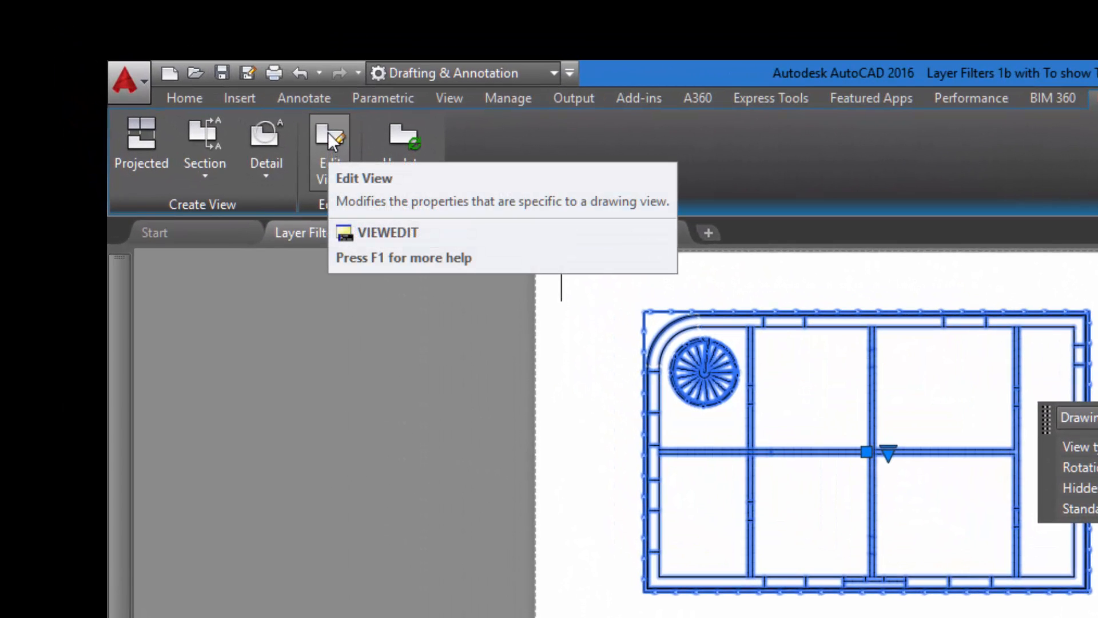
left_click(327, 132)
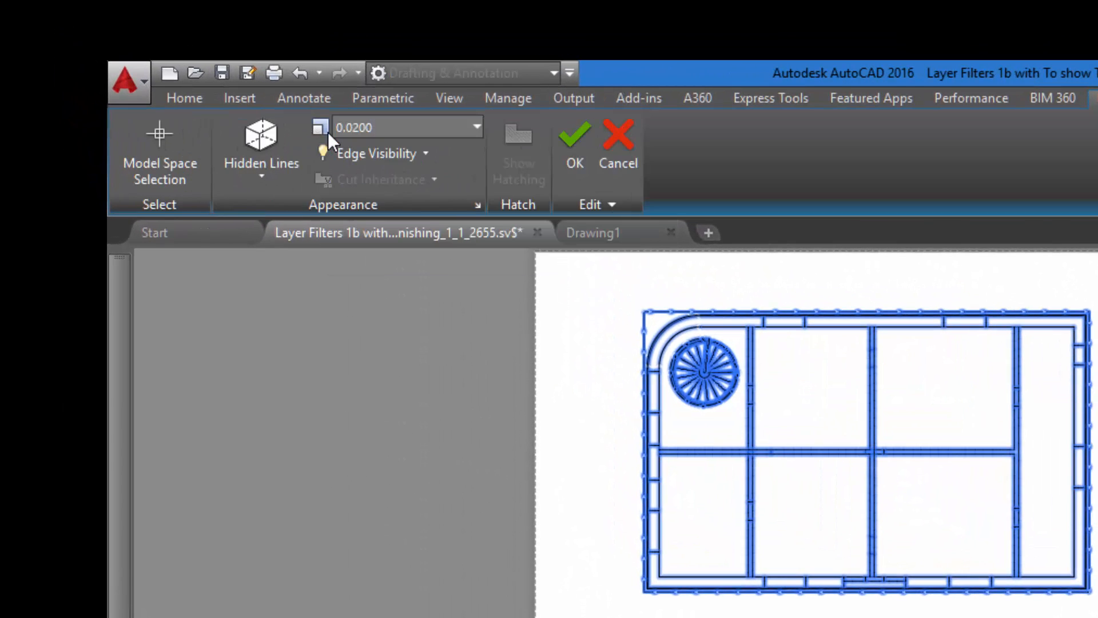
left_click(252, 172)
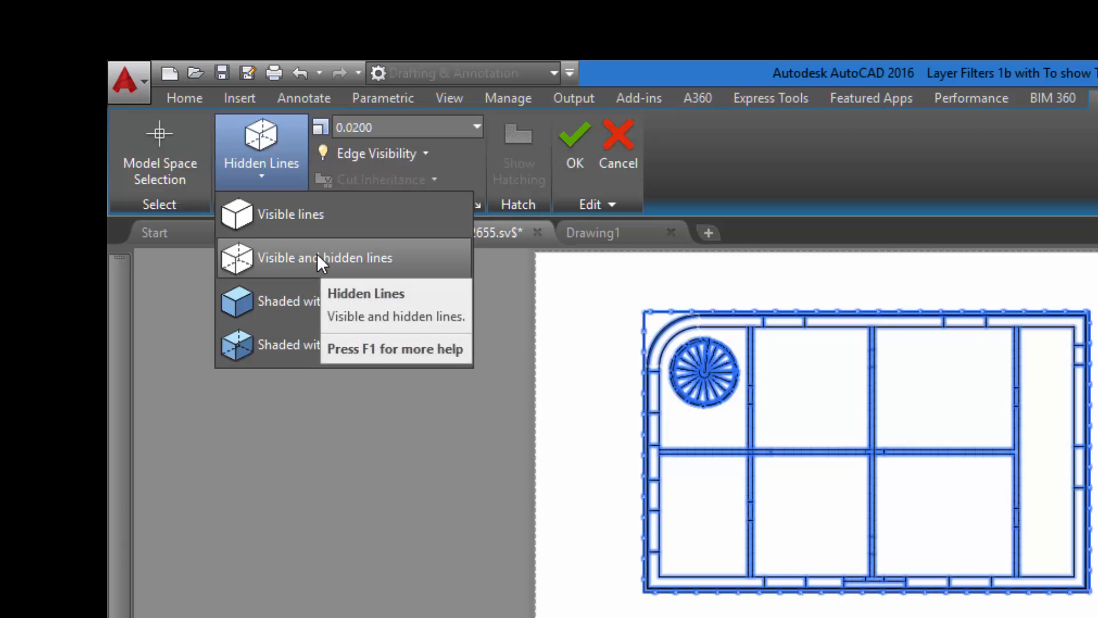
left_click(291, 214)
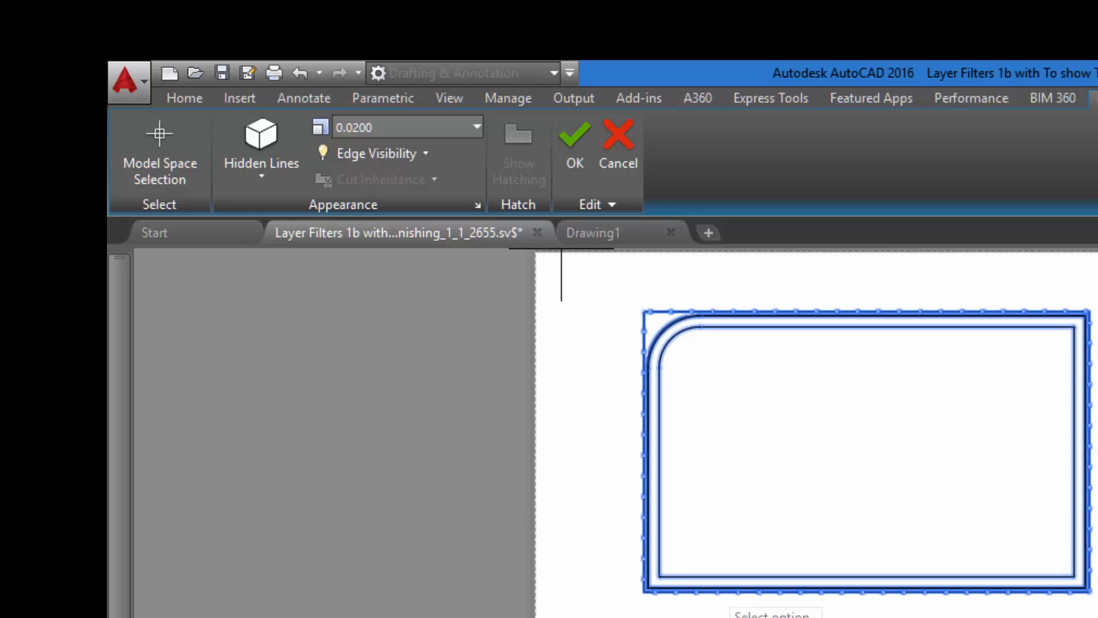
left_click(574, 143)
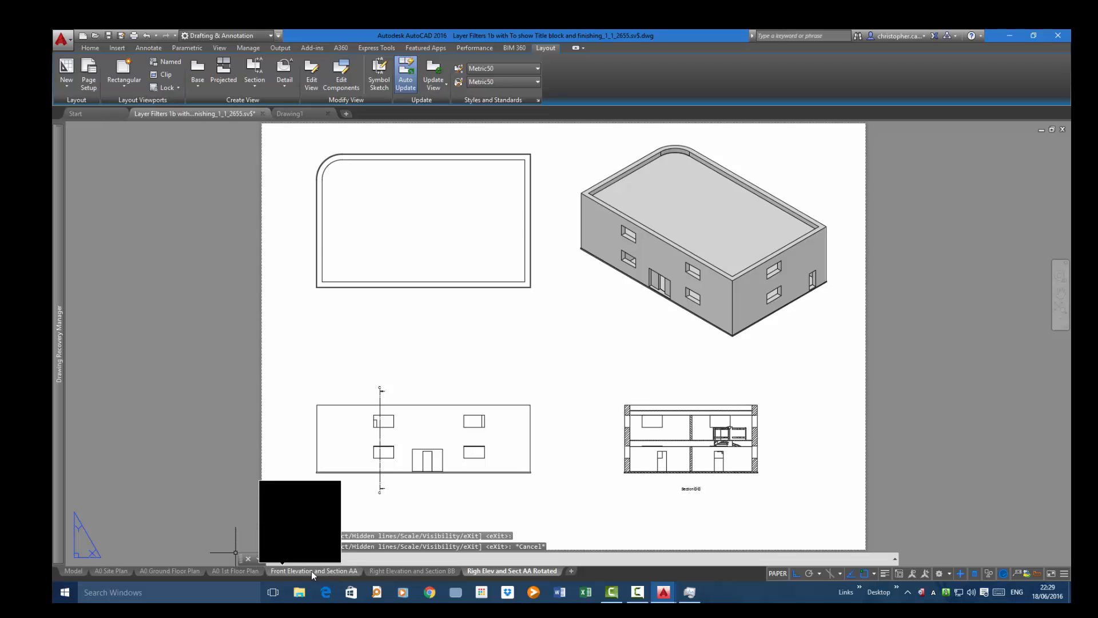
- Review the Front Elevation and Section AA sheet, the rotated sheet, the model, and the site, ground floor and 1st floor plan sheets
left_click(312, 571)
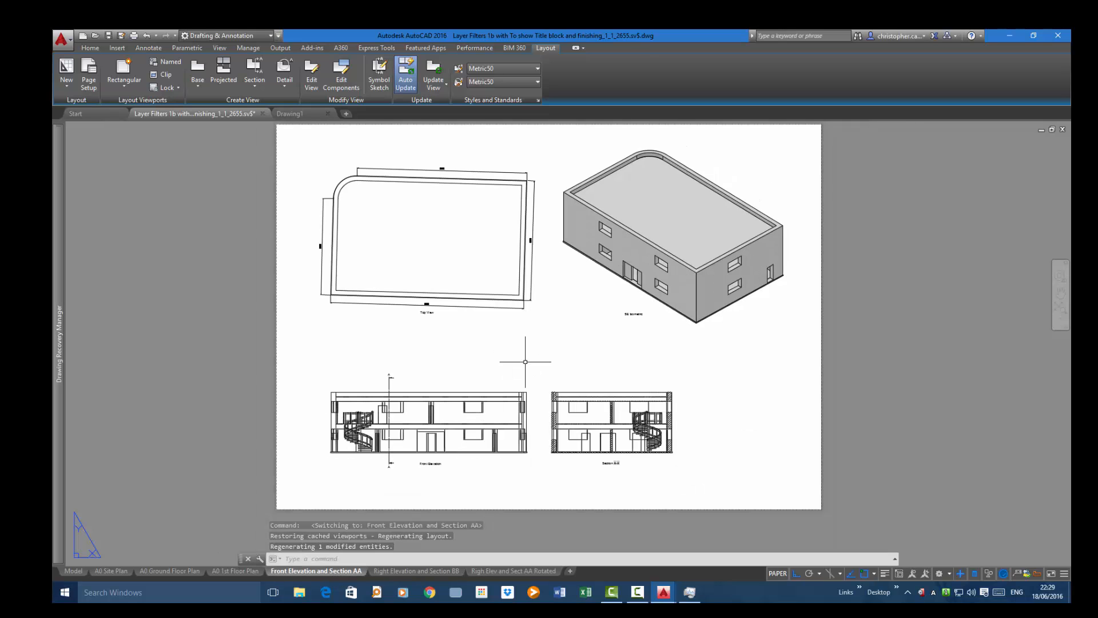
left_click(492, 571)
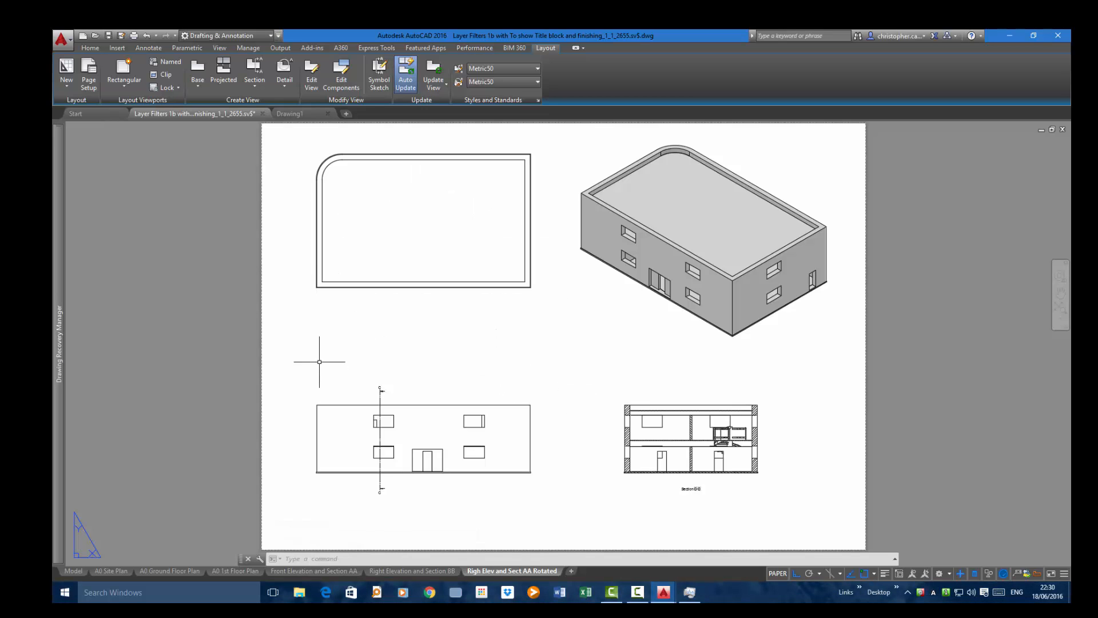
left_click(73, 571)
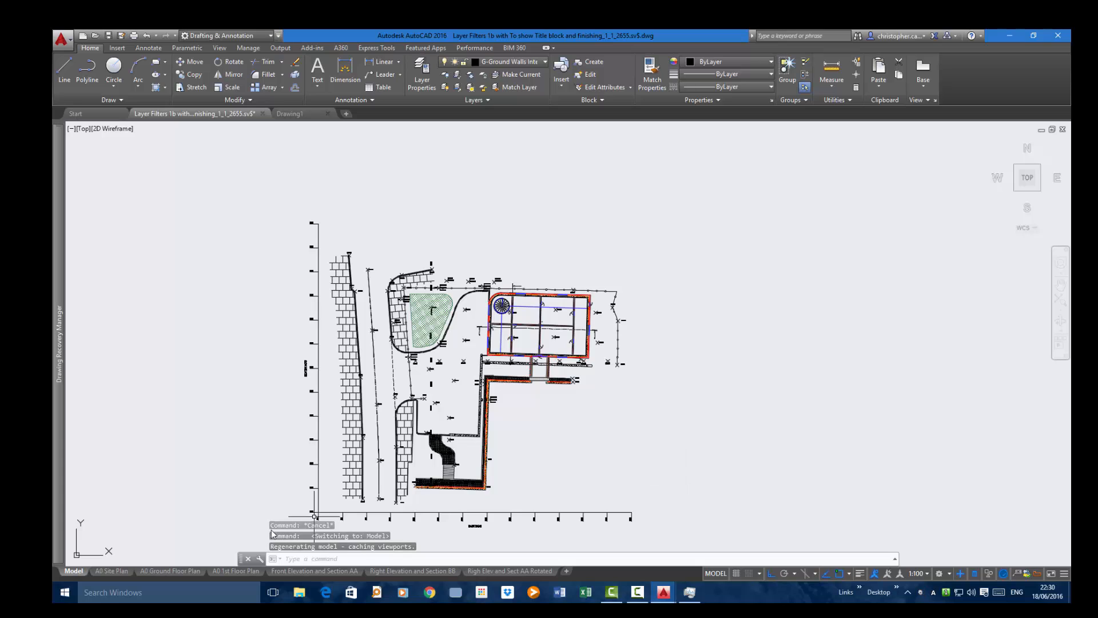
mouse_move(172, 574)
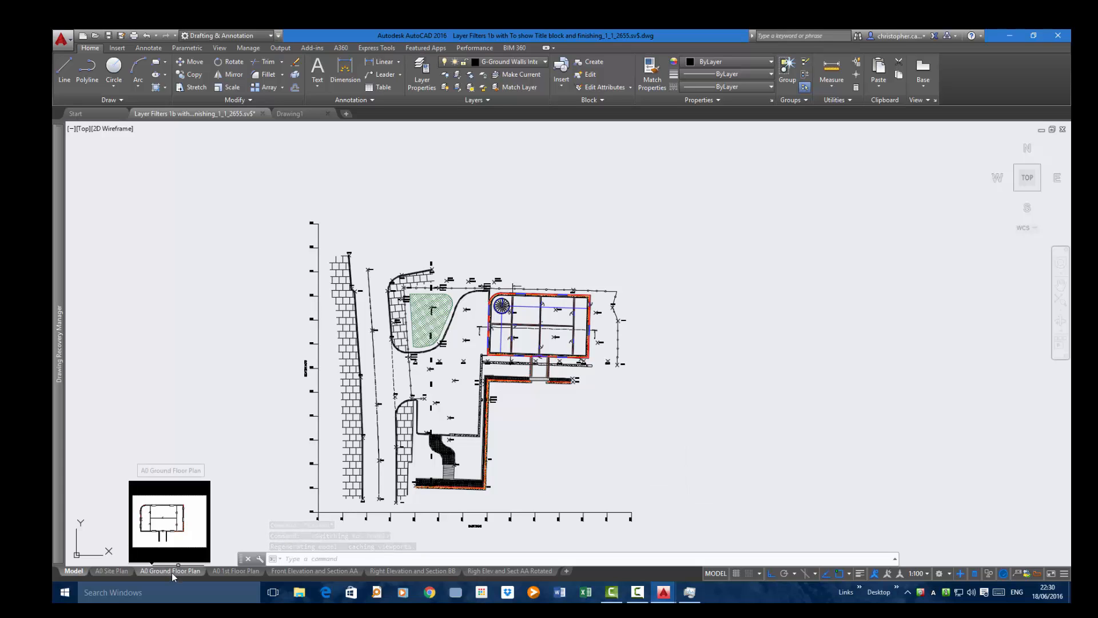
left_click(124, 570)
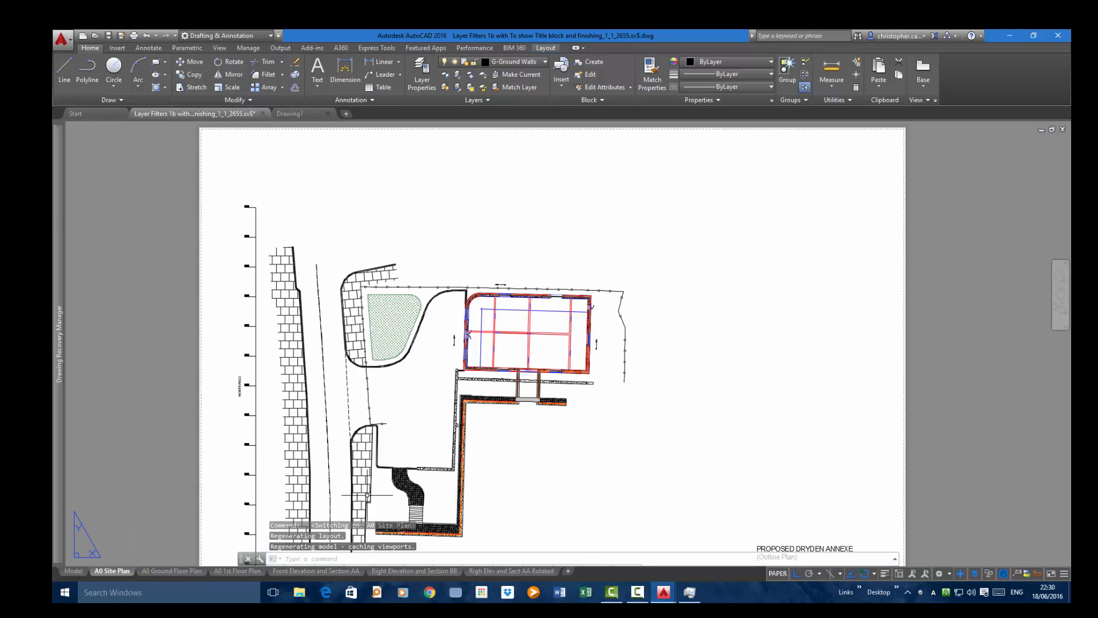
left_click(186, 571)
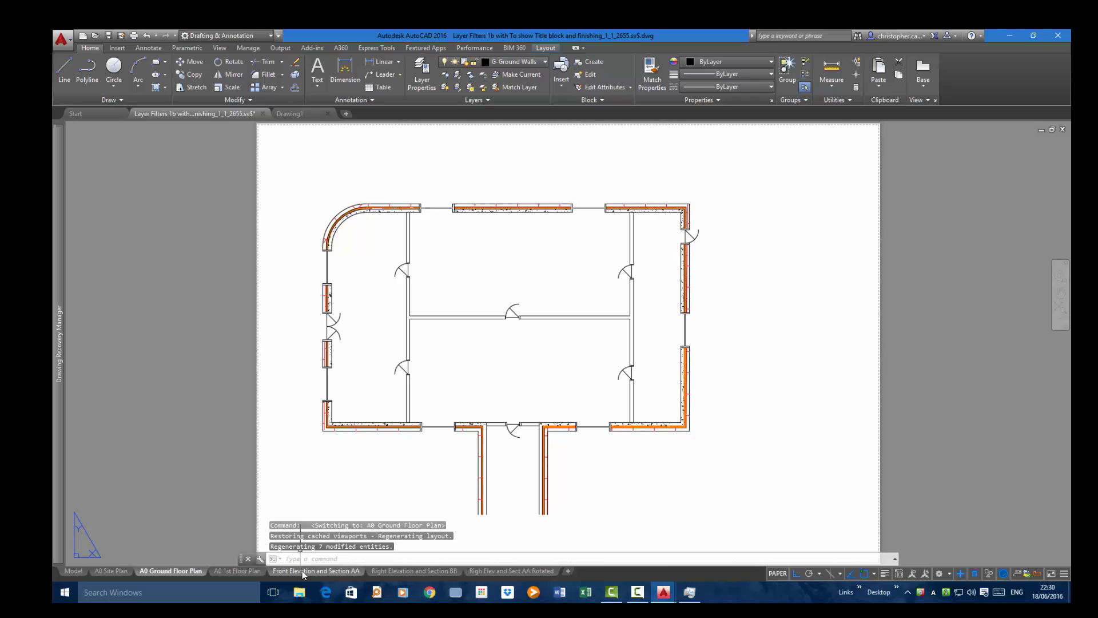
mouse_move(304, 574)
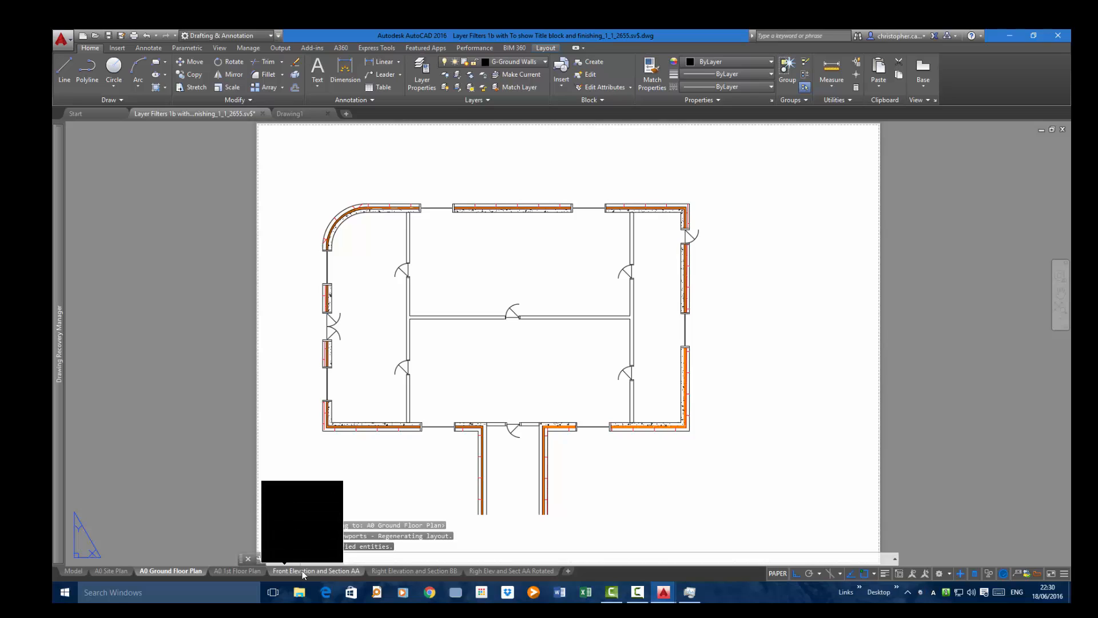
left_click(237, 571)
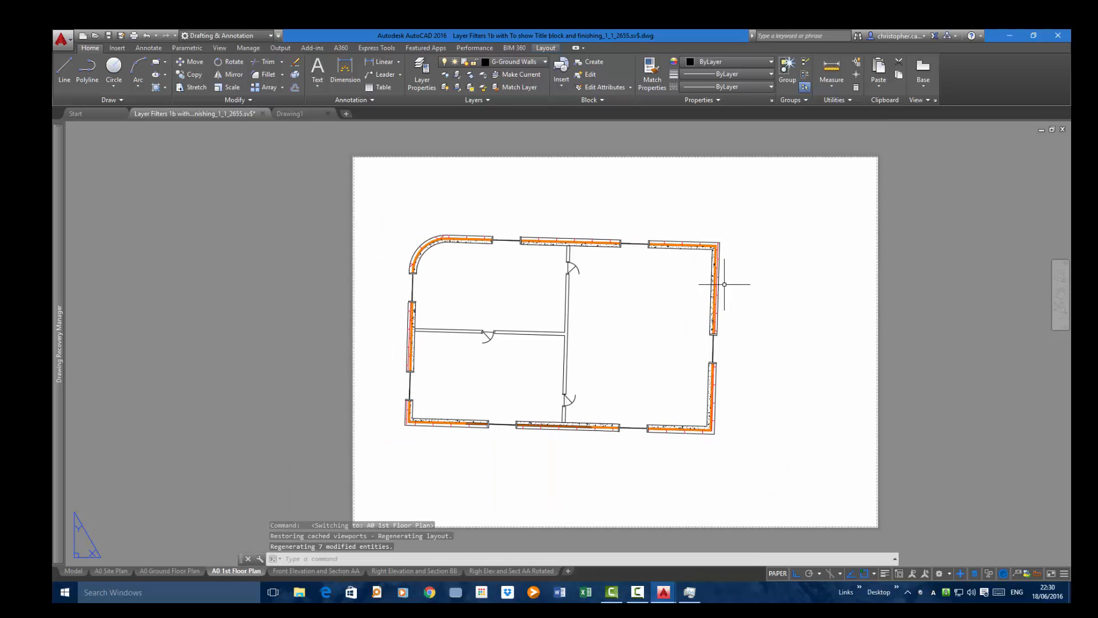
left_click(178, 573)
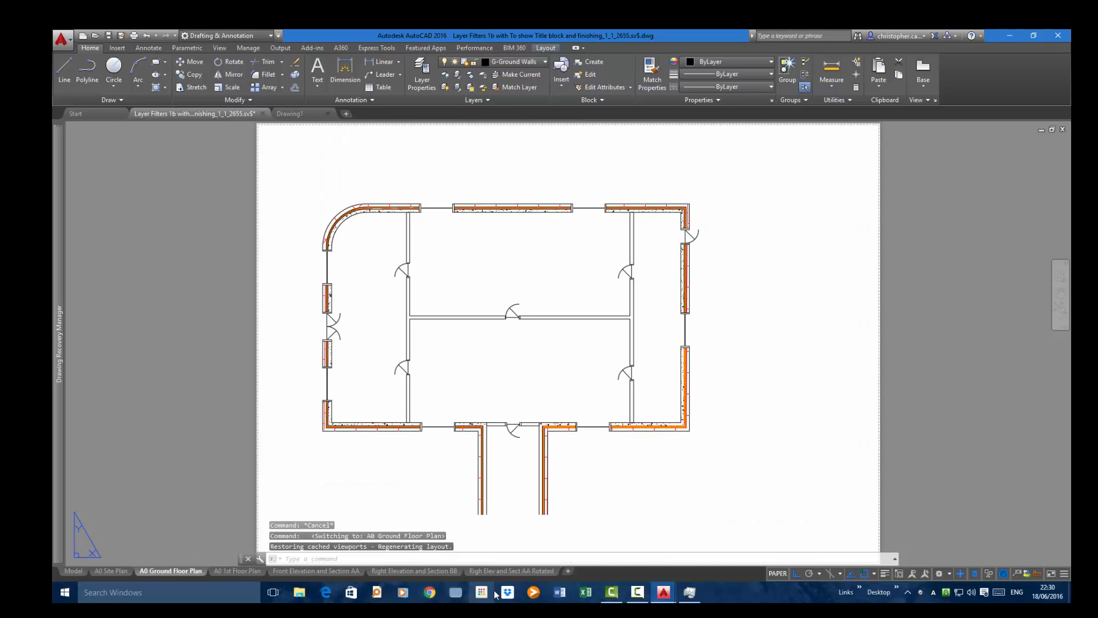
- Review the Right Elevation and Section BB sheet, and return to the Righ Elev and Sect AA Rotated sheet
left_click(389, 573)
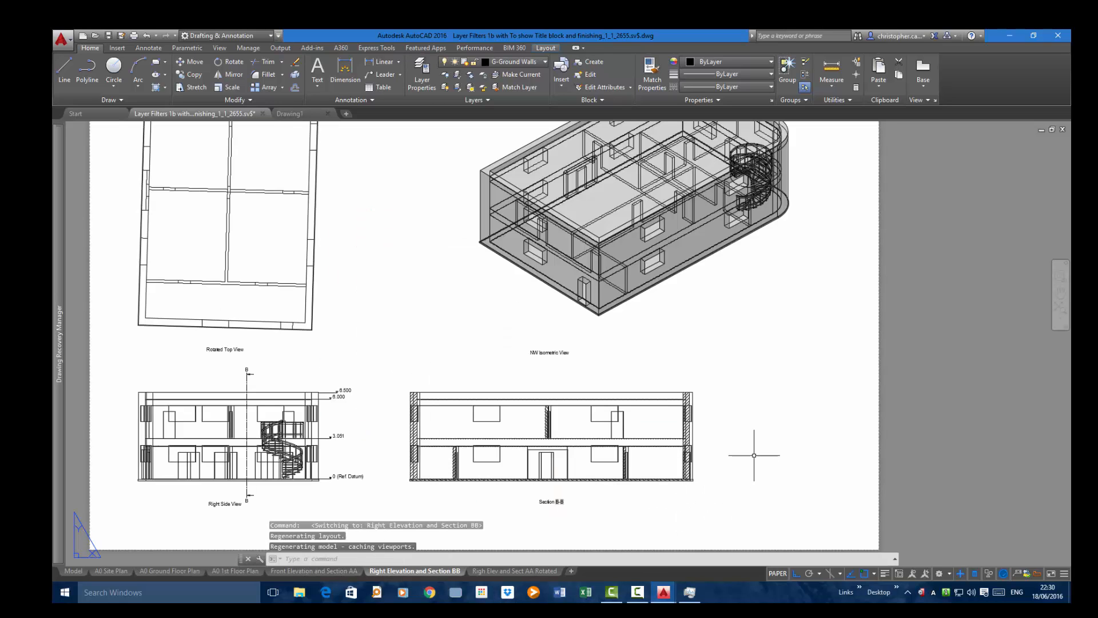
scroll(753, 453, "down", 5)
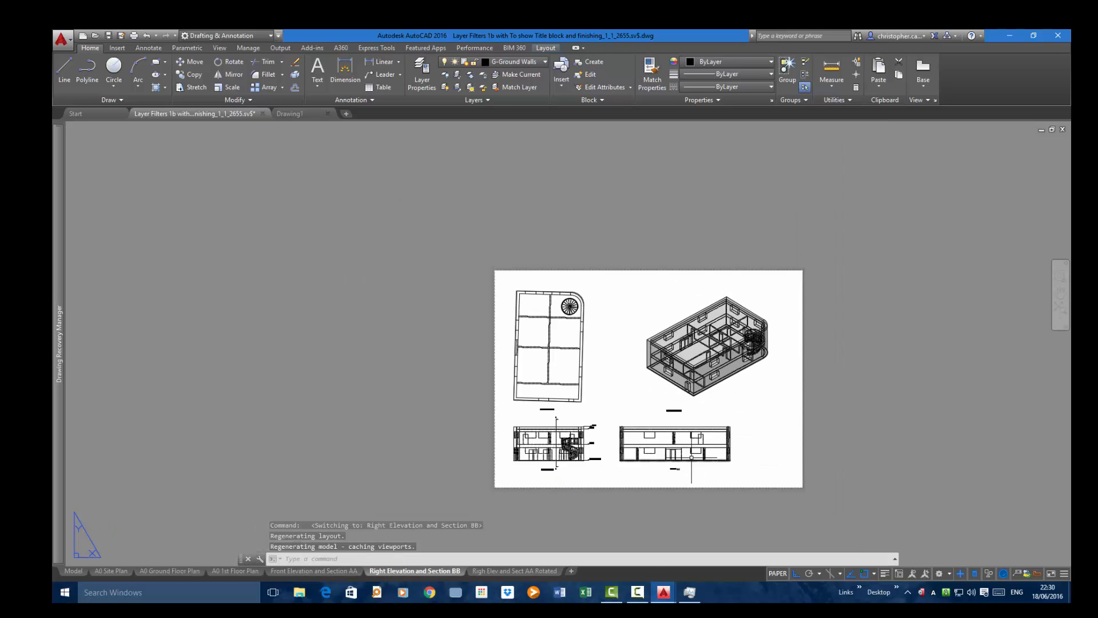
scroll(693, 453, "up", 2)
left_click(493, 571)
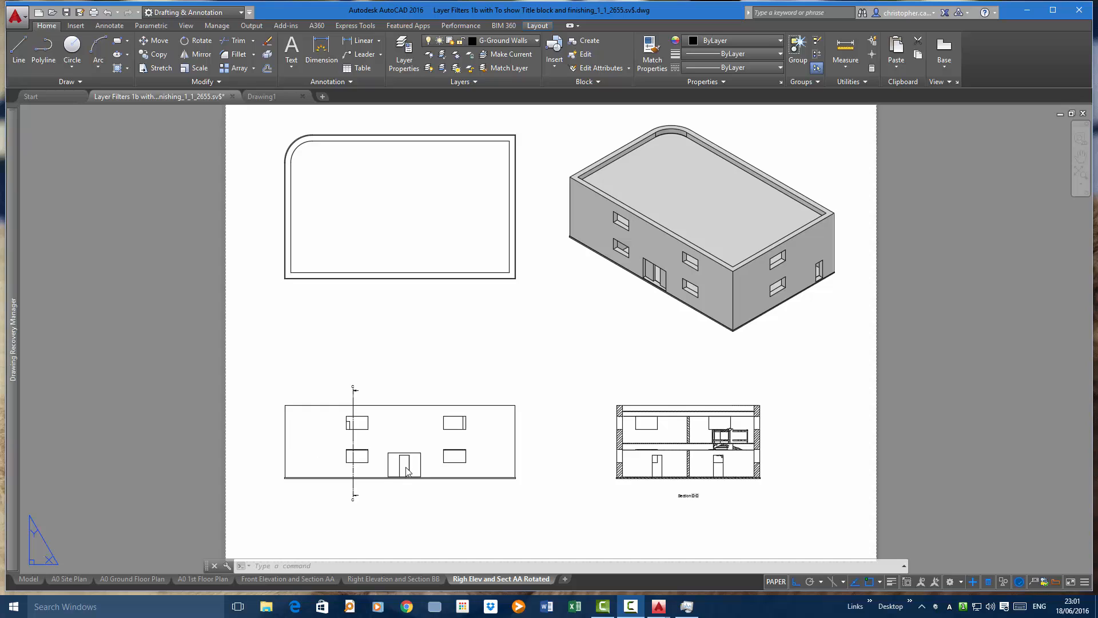
- Edit the front elevation view on the rotated sheet to show visible and hidden lines
left_click(466, 439)
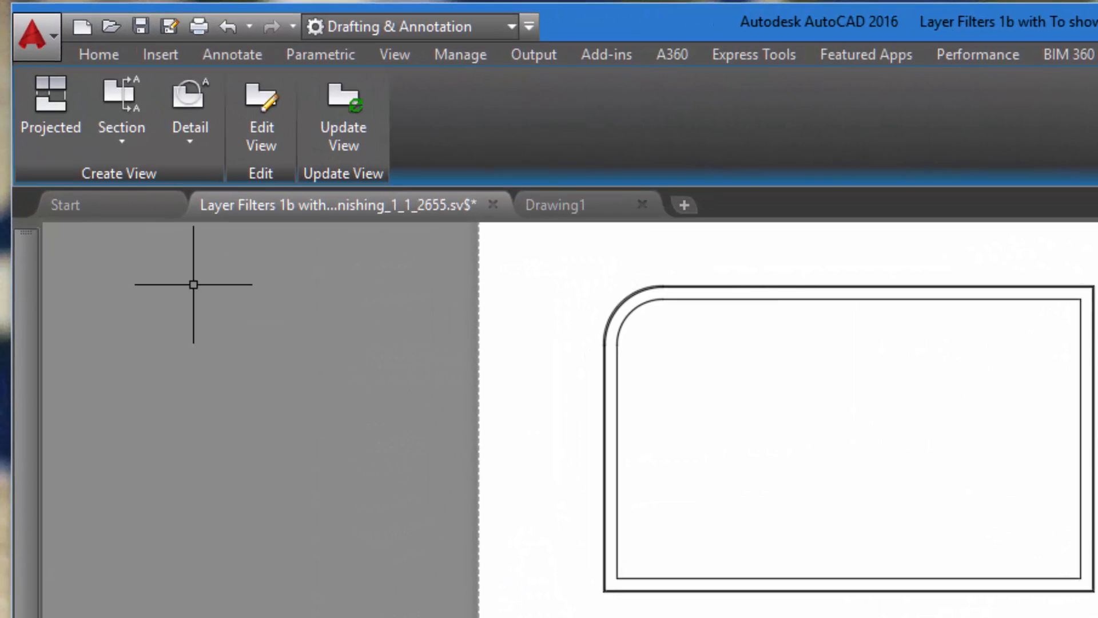
left_click(273, 117)
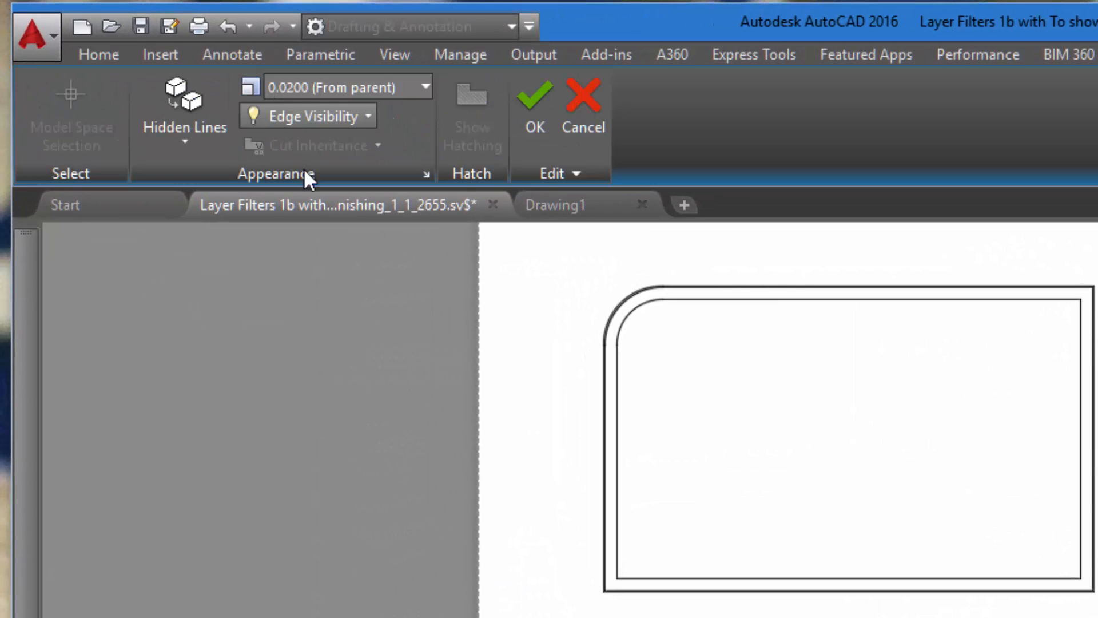
left_click(189, 145)
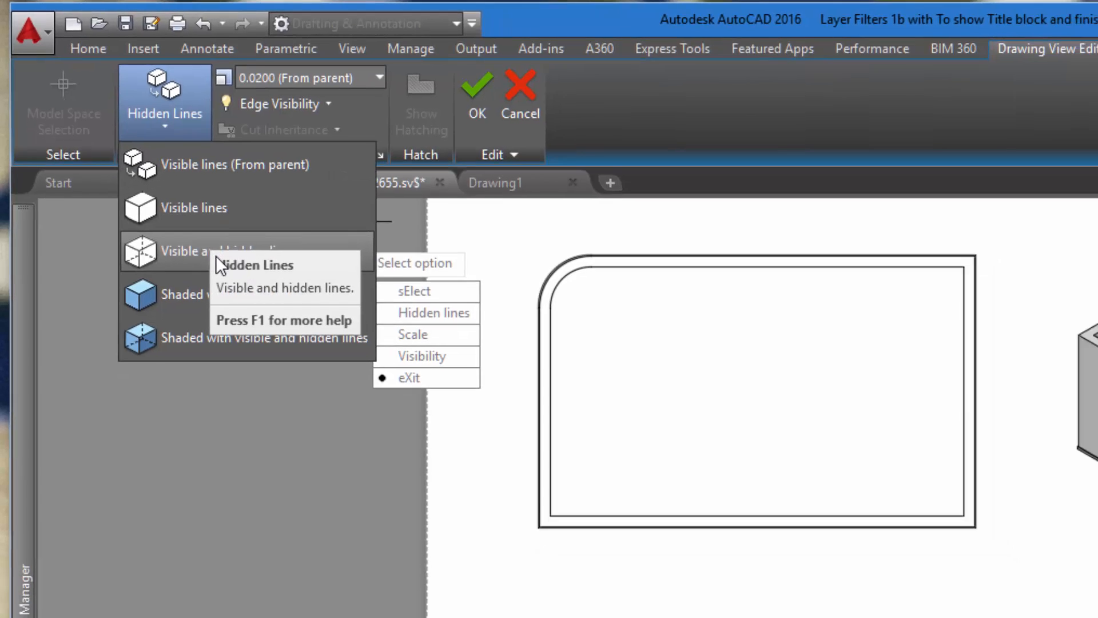
left_click(215, 255)
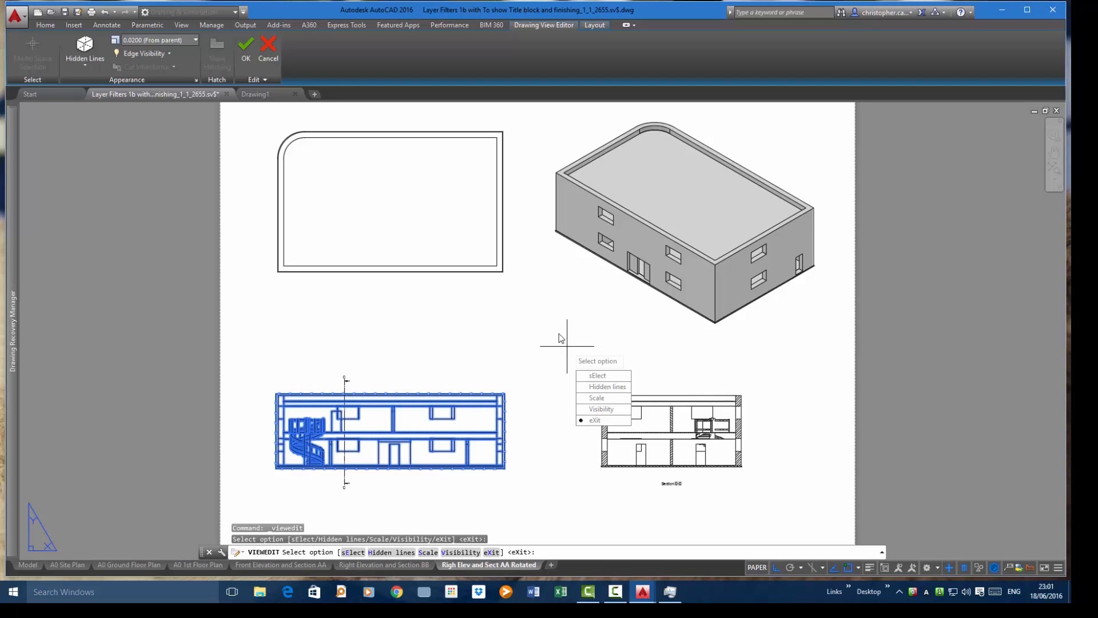
key("Down")
key("Down")
key("Down")
key("Down")
key("Down")
key("Return")
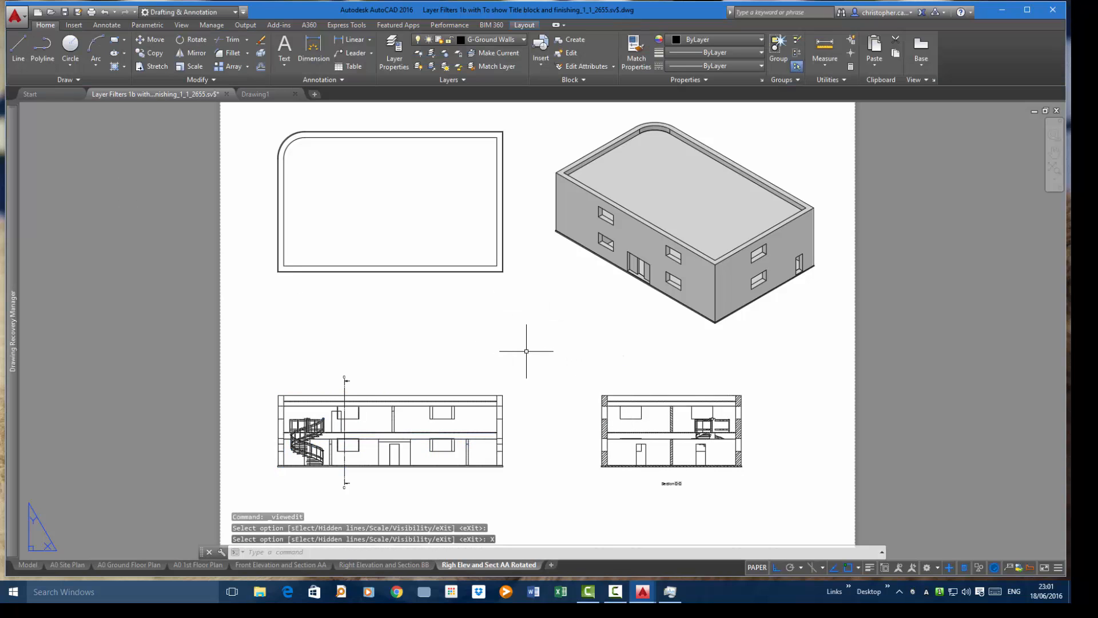